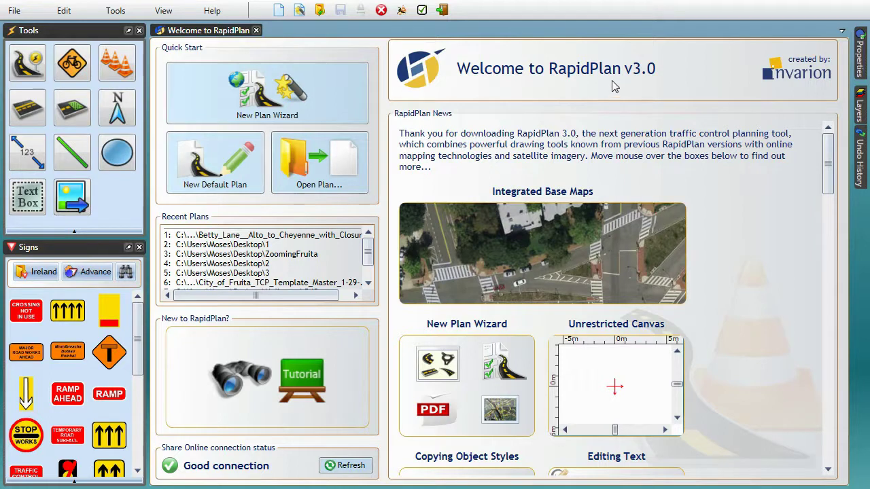
Step: Launch the New Plan Wizard from the Quick Start section of the Welcome page
mouse_move(621, 252)
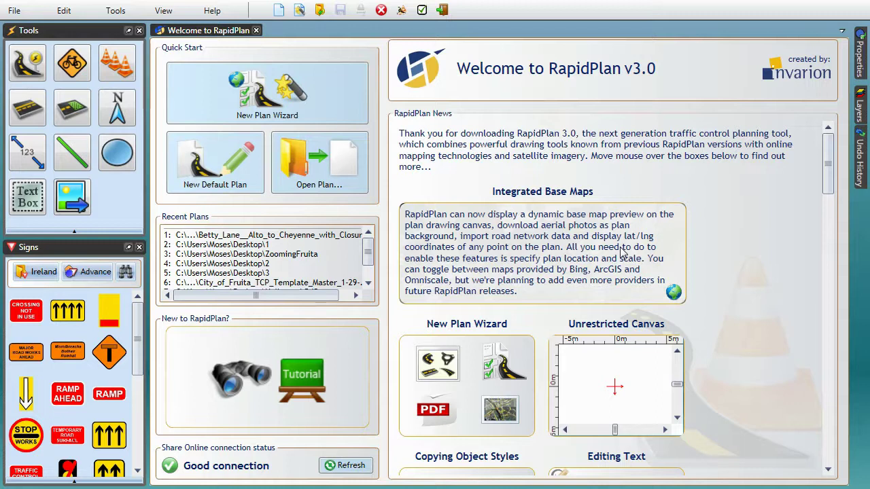
left_click(357, 94)
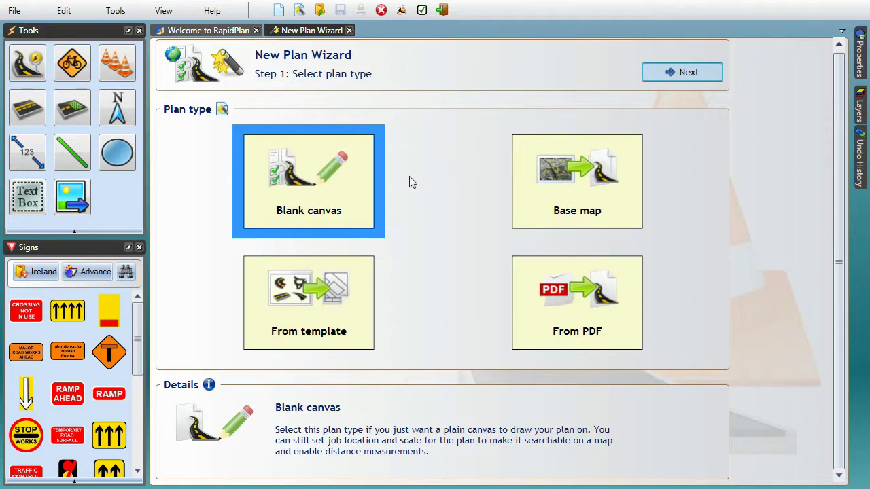
Step: Keep Blank canvas, search the job location 'new york' and centre the map on East 13th St and 3rd Avenue
left_click(676, 72)
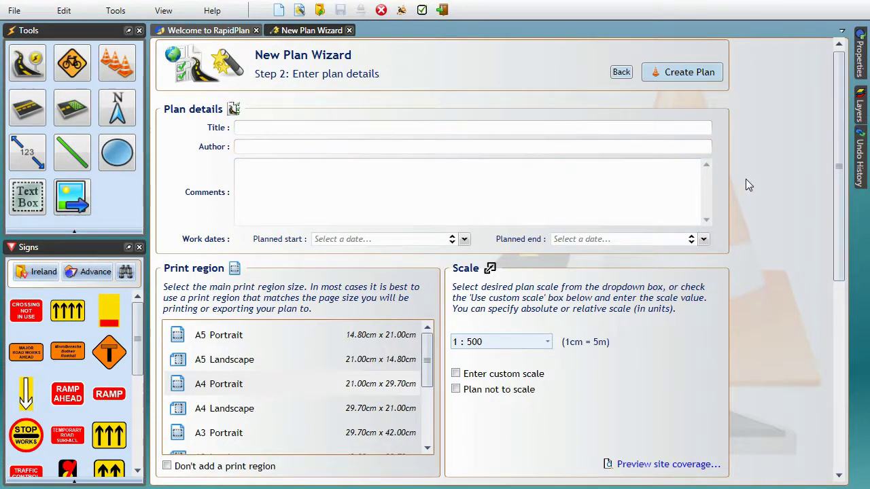
scroll(745, 178, "down", 5)
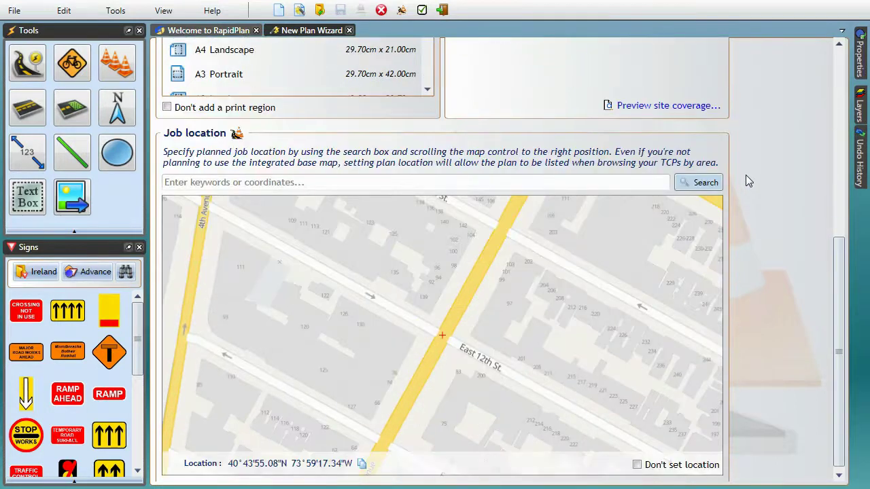
scroll(746, 180, "down", 1)
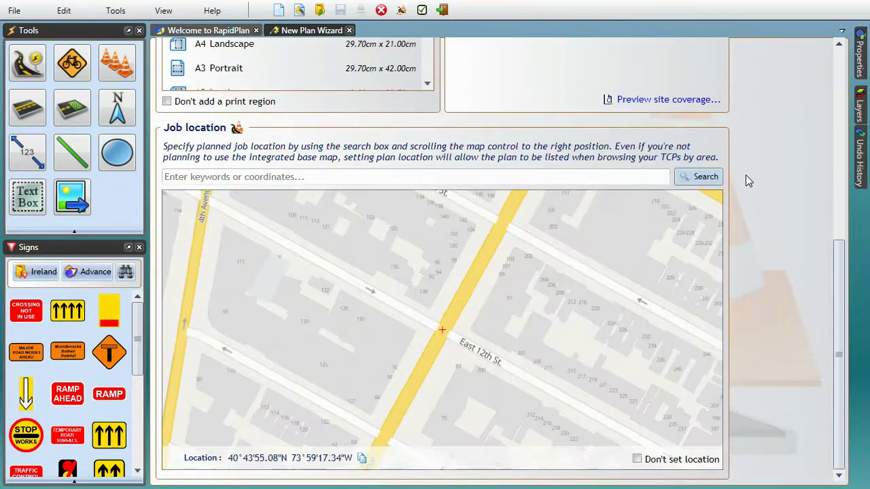
left_click(436, 177)
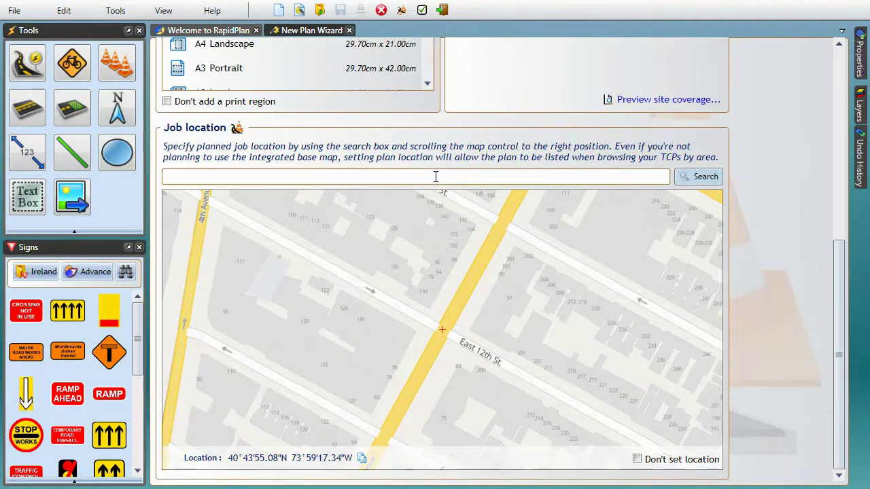
type("n")
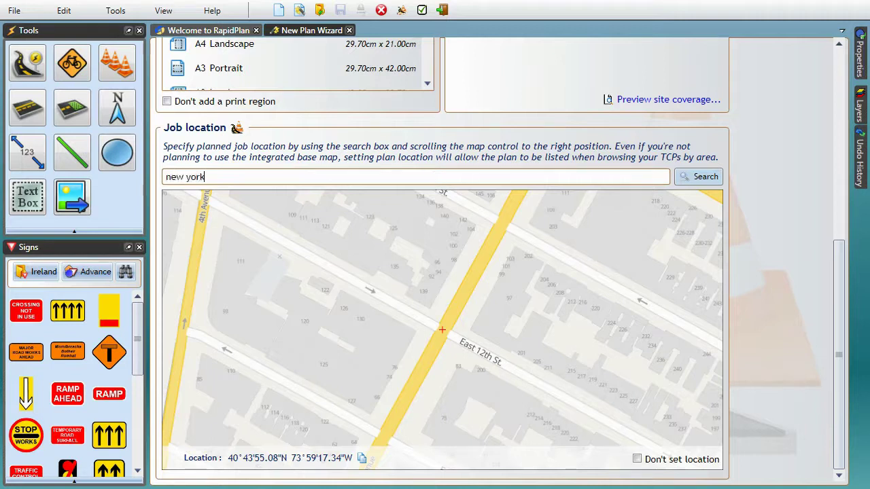
type("ew york")
key("Return")
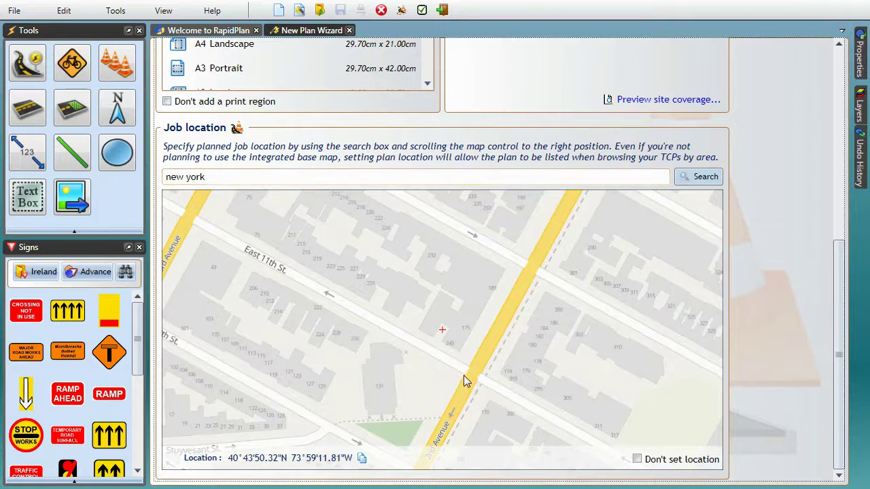
scroll(469, 350, "down", 1)
scroll(457, 323, "up", 4)
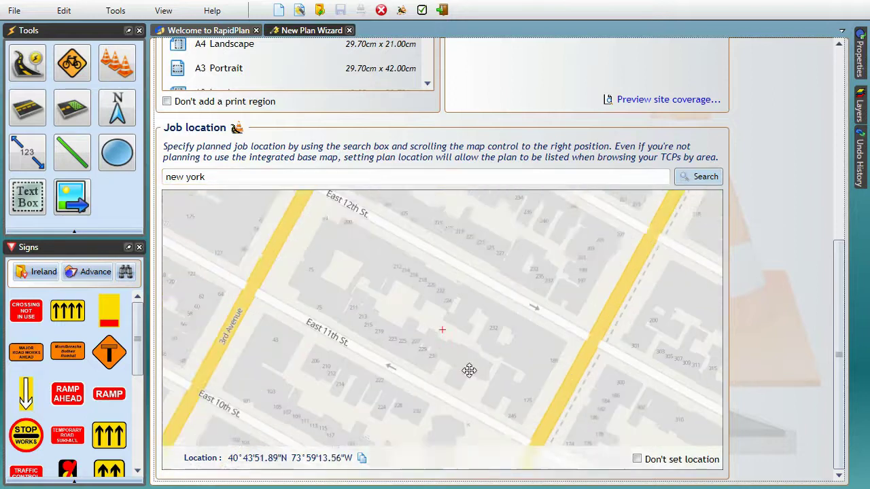
left_click_drag(476, 272, 451, 367)
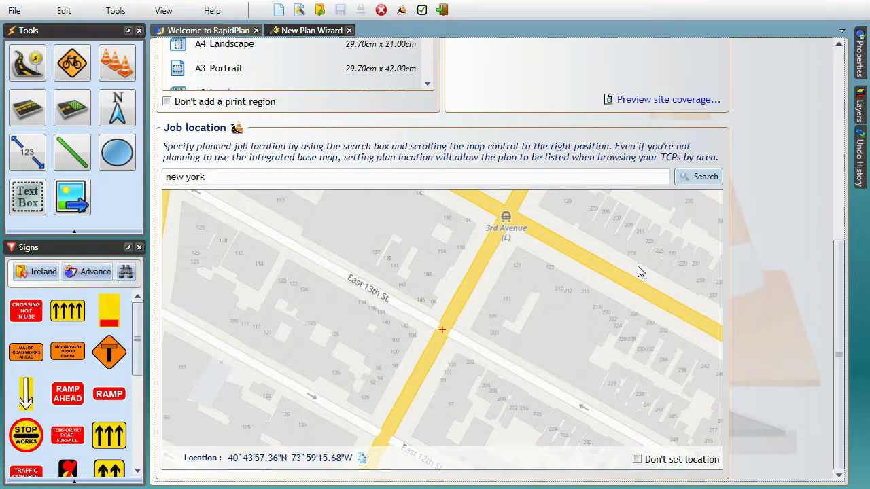
Step: Leave the planned dates empty, choose A4 Portrait as the print region and create the plan
scroll(751, 171, "up", 10)
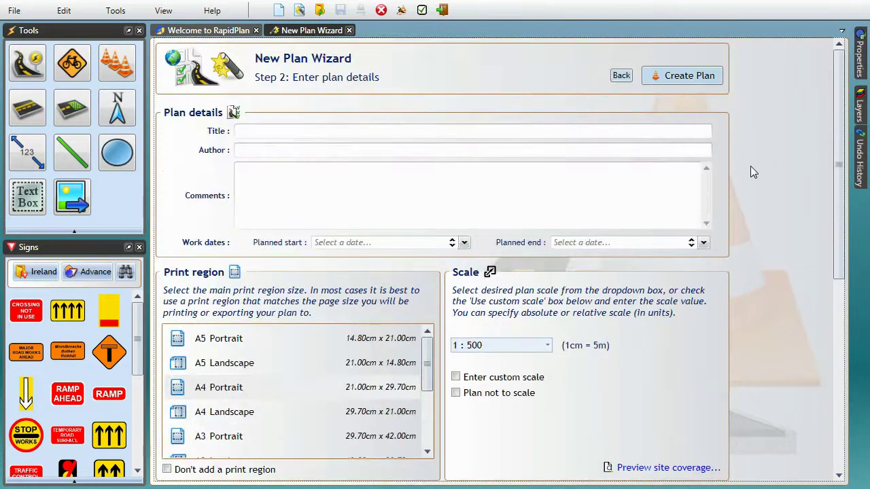
left_click(464, 243)
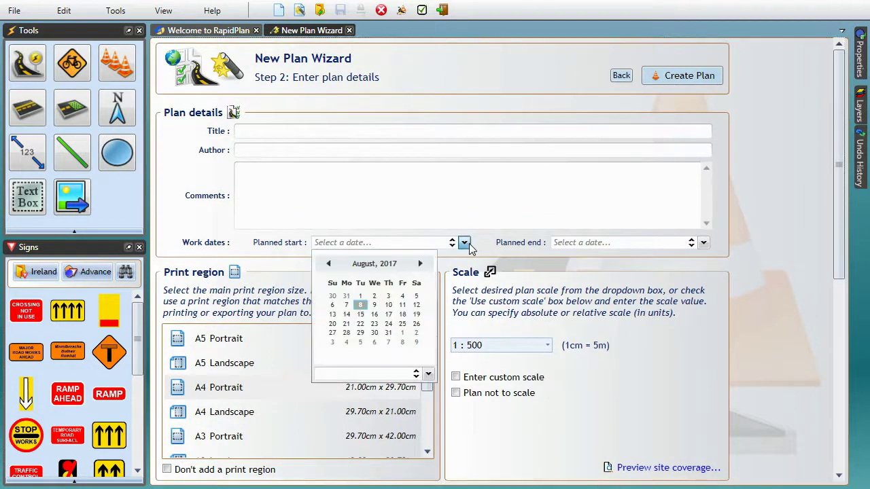
left_click(704, 244)
left_click(793, 306)
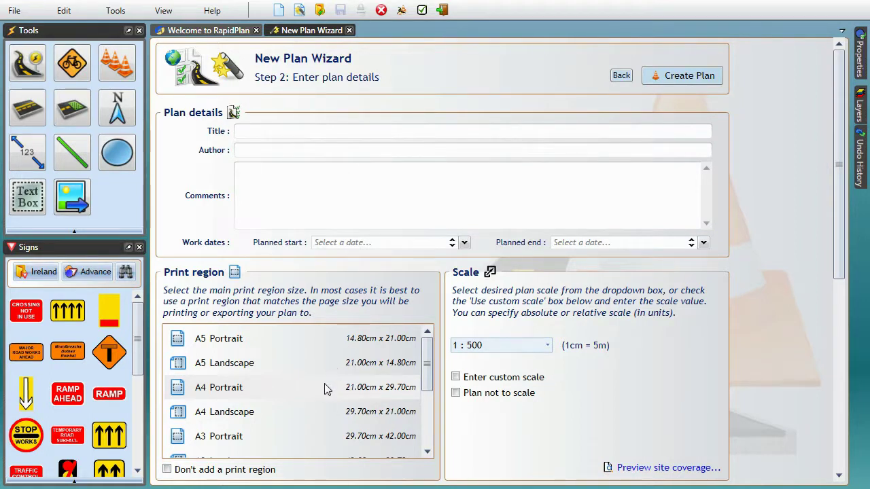
left_click(356, 391)
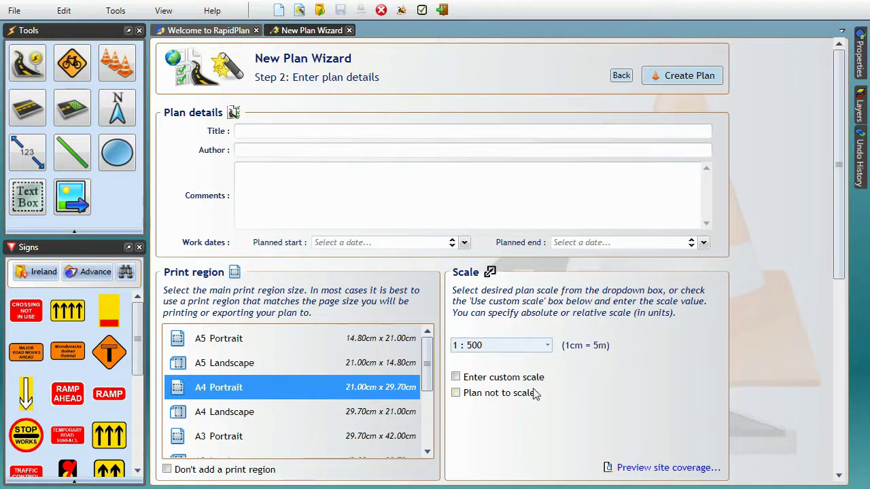
left_click(705, 80)
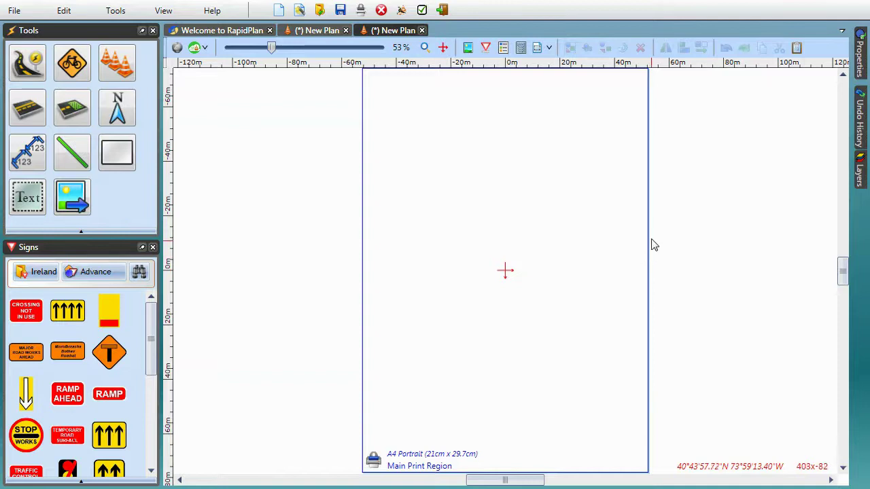
Step: Zoom out to about 23% and drag out a diagonal straight road plus a horizontal one crossing it
scroll(652, 245, "down", 1)
middle_click_drag(650, 246, 625, 196)
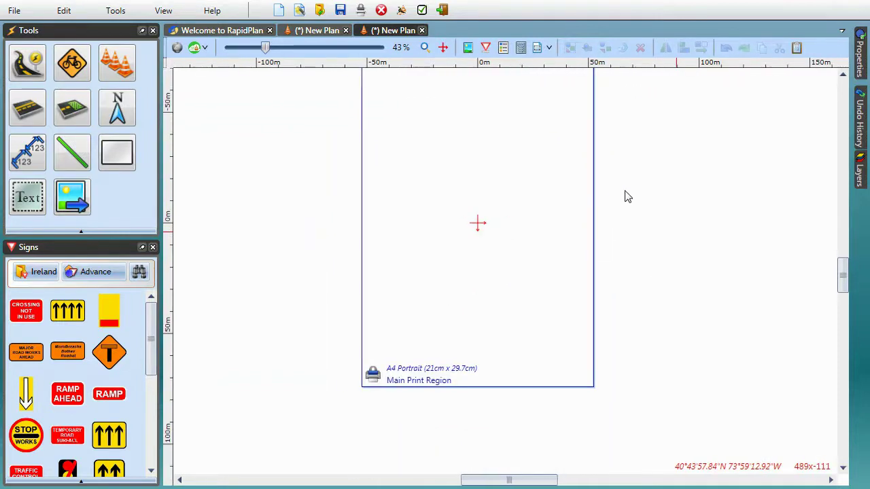
scroll(648, 170, "down", 1)
middle_click_drag(670, 148, 639, 229)
scroll(639, 229, "down", 1)
middle_click_drag(676, 284, 487, 253)
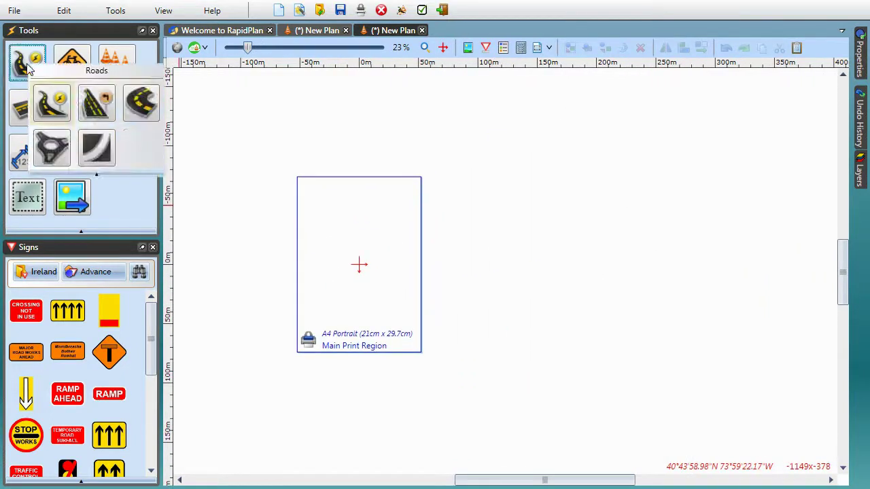
mouse_move(314, 318)
left_mouse_down()
mouse_move(398, 202)
mouse_move(418, 191)
left_mouse_up()
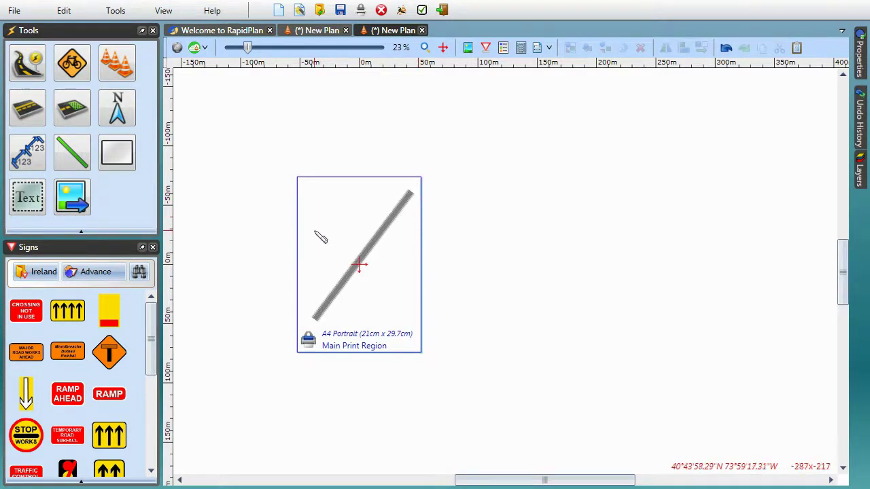
mouse_move(315, 232)
left_mouse_down()
mouse_move(621, 236)
mouse_move(763, 227)
mouse_move(754, 227)
mouse_move(674, 320)
mouse_move(609, 312)
left_mouse_up()
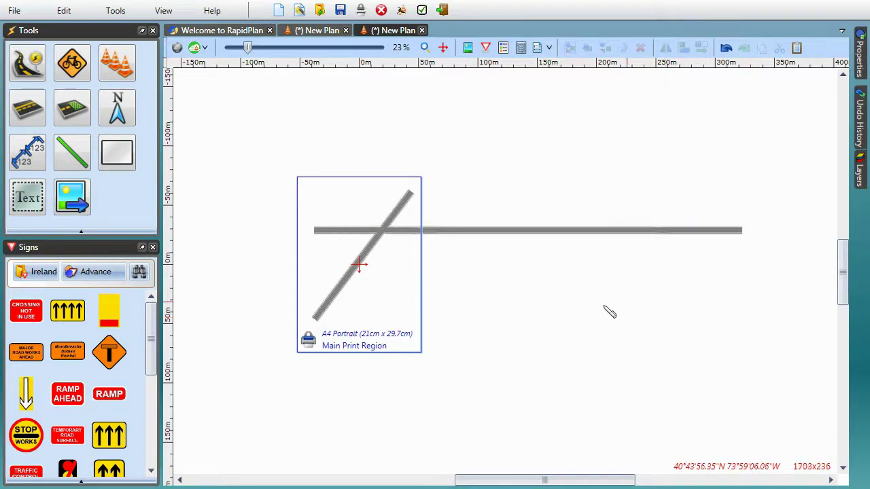
Step: Place an A3 Landscape print region beside the main A4 region
left_click(549, 49)
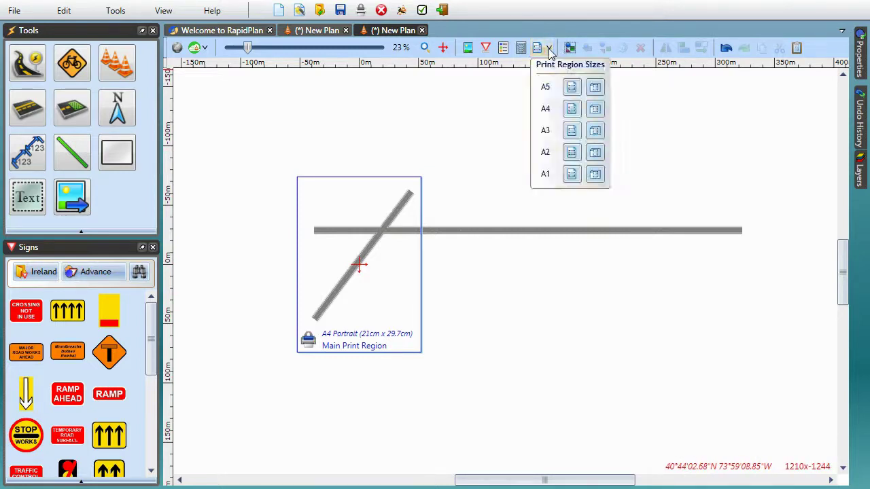
left_click(597, 135)
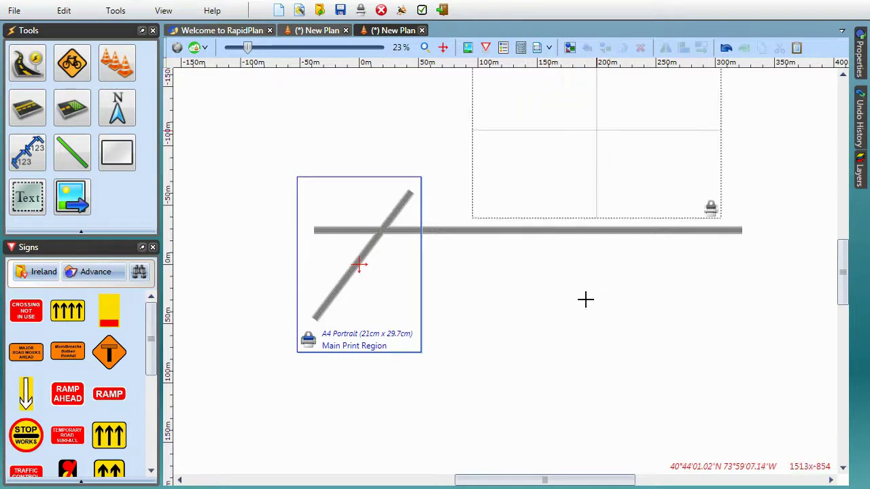
left_click(546, 265)
Step: Outline a custom landscape print region above the others, then check each region and deselect
left_click(540, 48)
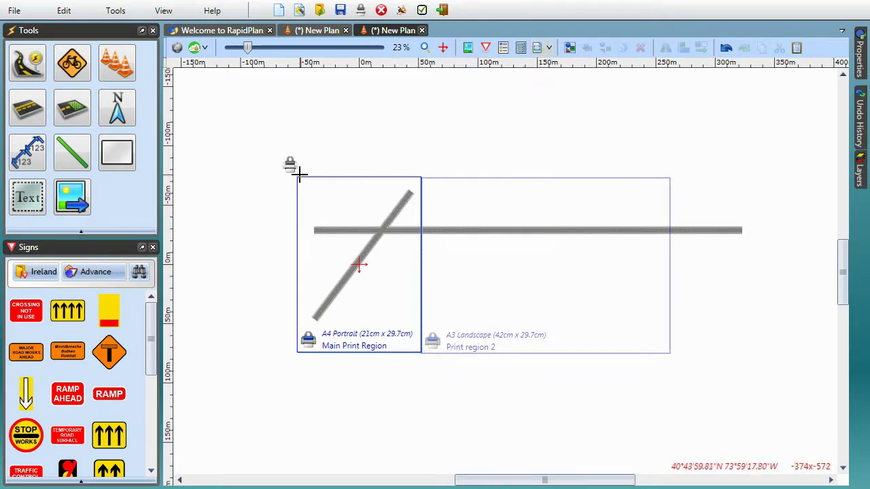
left_click_drag(299, 176, 672, 96)
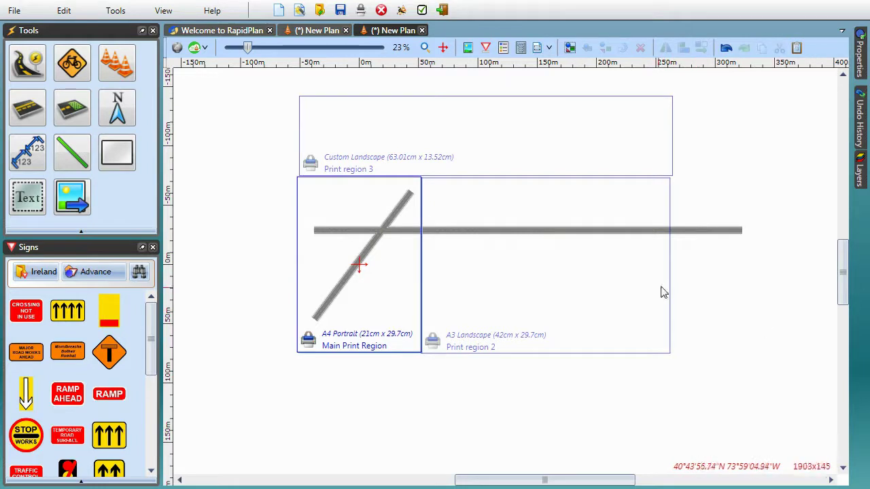
left_click(311, 166)
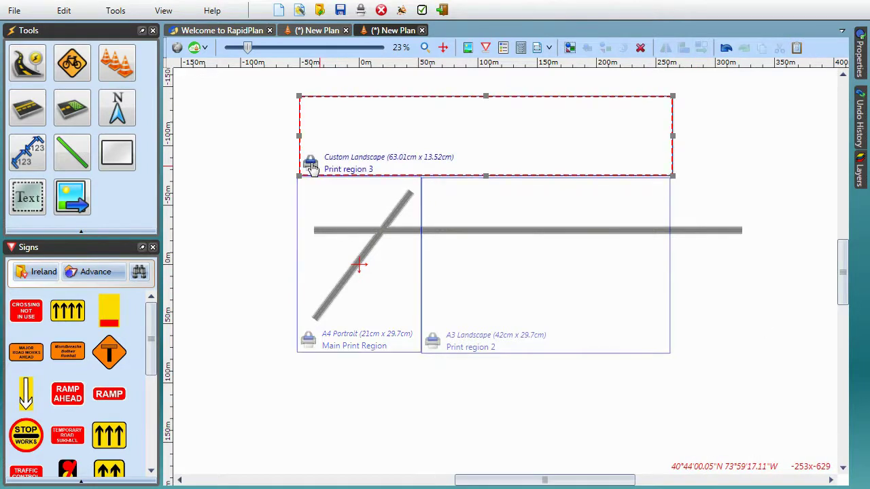
left_click(433, 342)
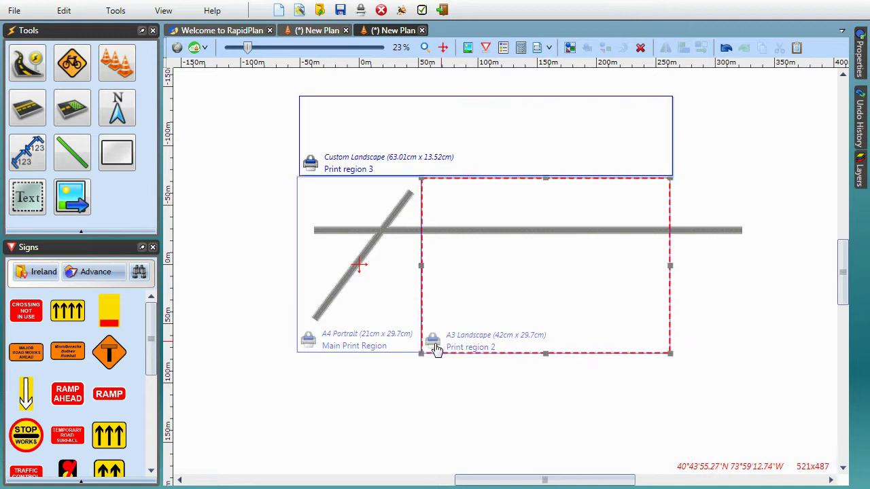
left_click(308, 340)
left_click(530, 302)
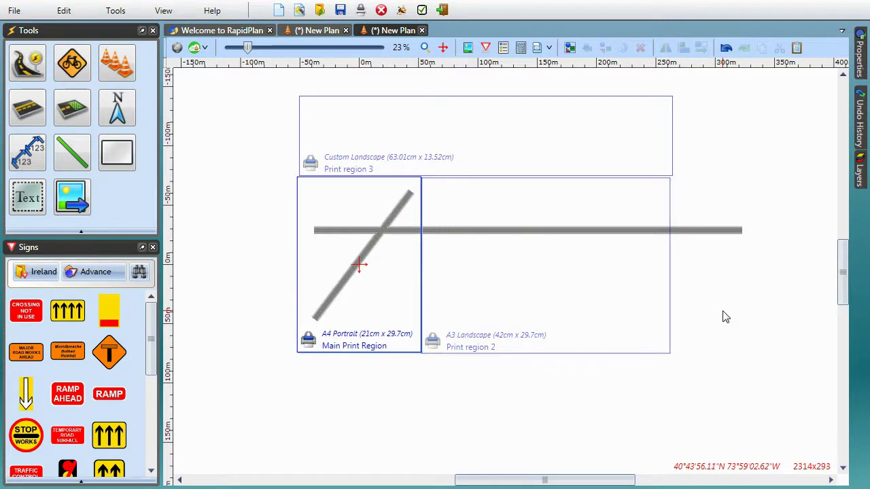
Step: Bring the view back to the diagram origin
scroll(724, 316, "down", 3)
middle_click_drag(766, 376, 542, 223)
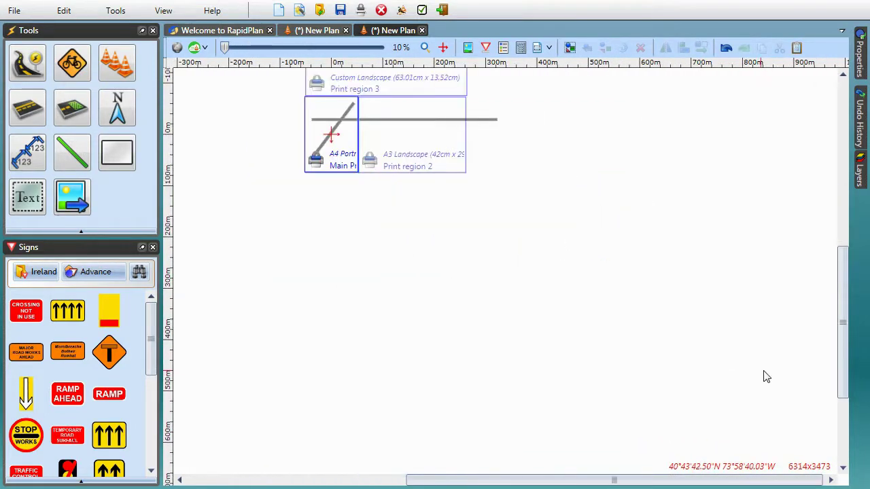
middle_click_drag(767, 376, 550, 193)
middle_click_drag(802, 367, 728, 305)
middle_click_drag(734, 358, 683, 299)
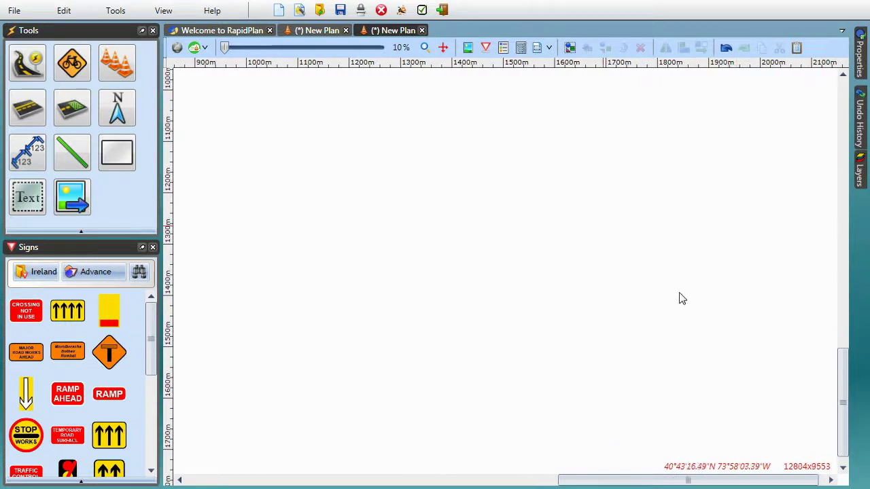
middle_click_drag(763, 361, 672, 272)
middle_click_drag(774, 402, 598, 231)
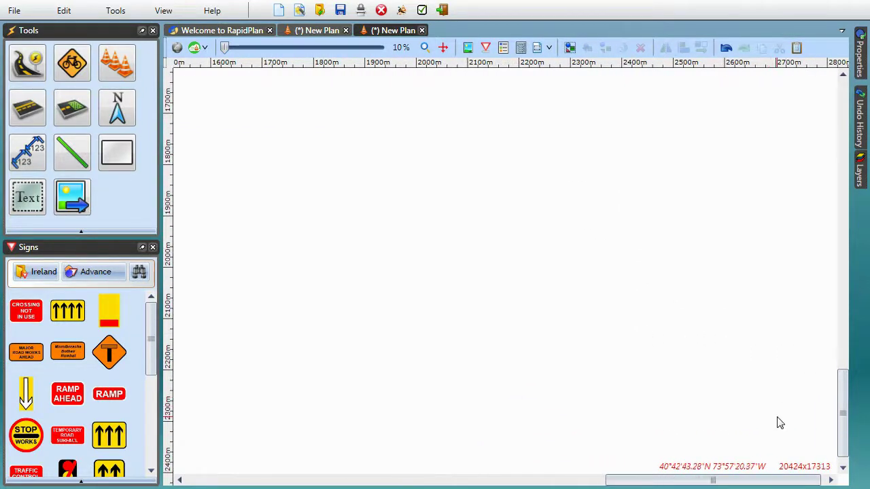
middle_click_drag(780, 422, 642, 272)
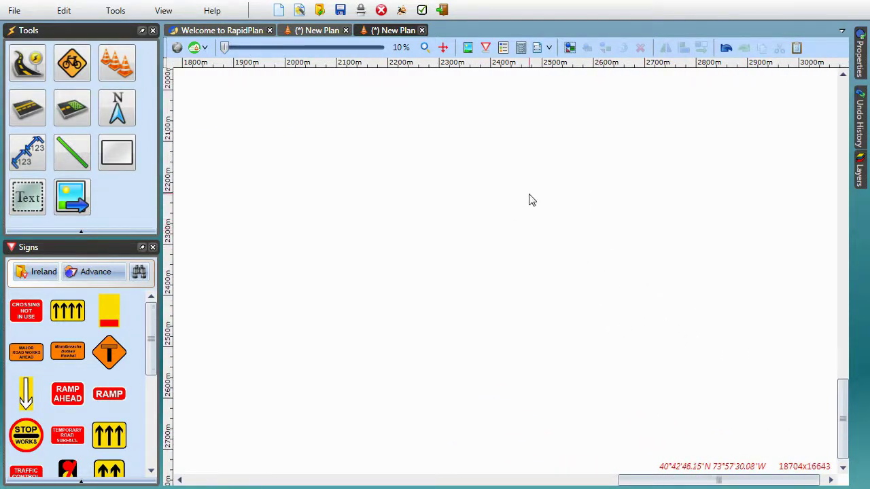
scroll(543, 231, "up", 5)
scroll(608, 324, "up", 2, "ctrl")
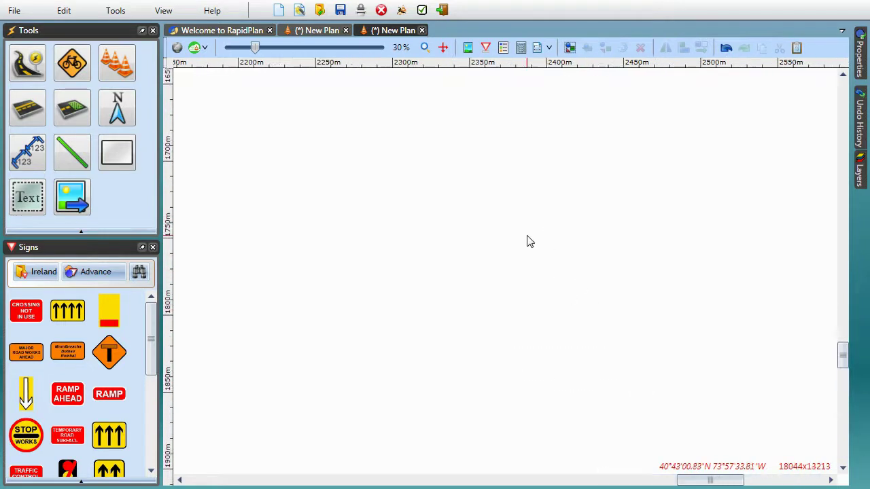
scroll(528, 243, "up", 4, "ctrl")
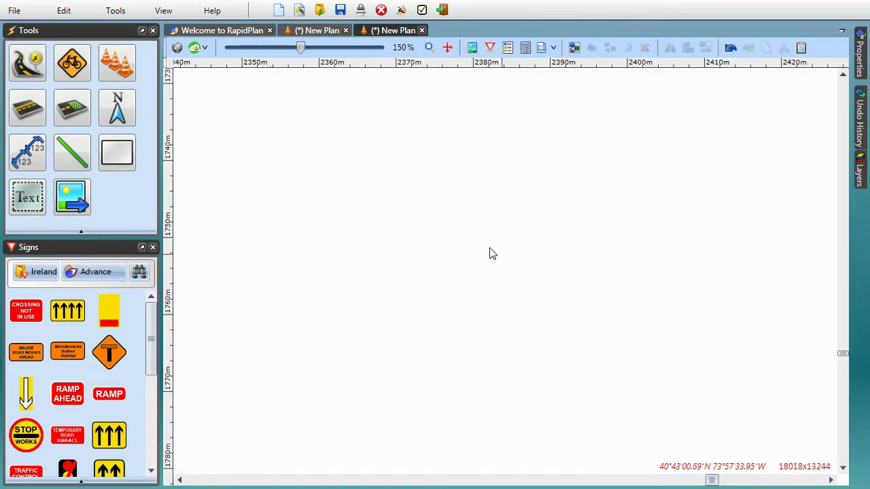
left_click(447, 48)
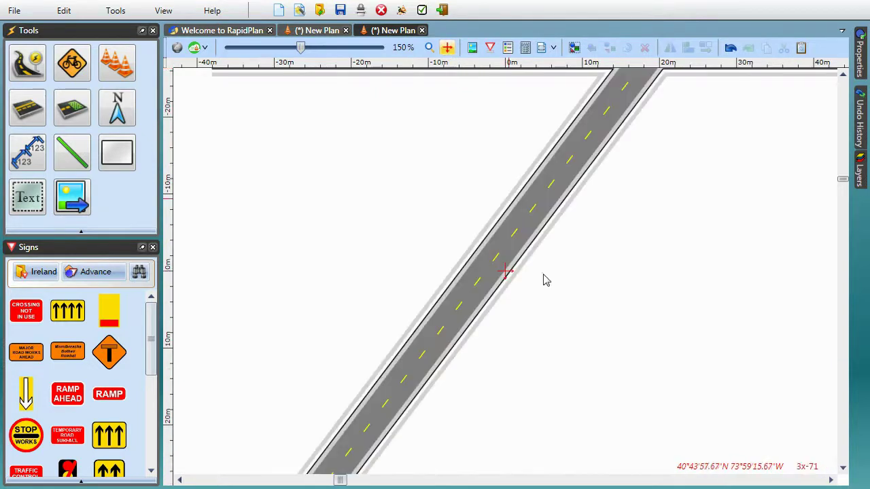
Step: Select the diagonal road, zoom in, and drag its upper end to reshape it
scroll(570, 267, "down", 2, "ctrl")
scroll(567, 265, "down", 1, "ctrl")
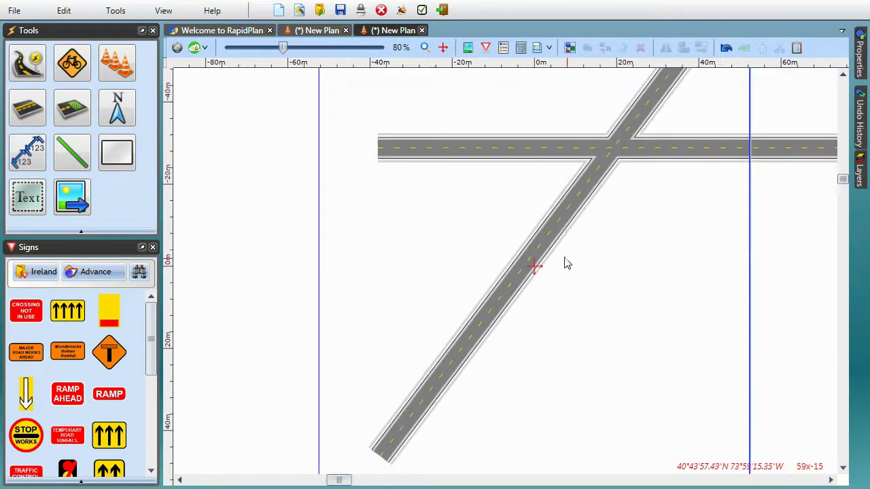
left_click(551, 244)
scroll(648, 229, "up", 1)
scroll(659, 254, "down", 1)
scroll(658, 254, "up", 3)
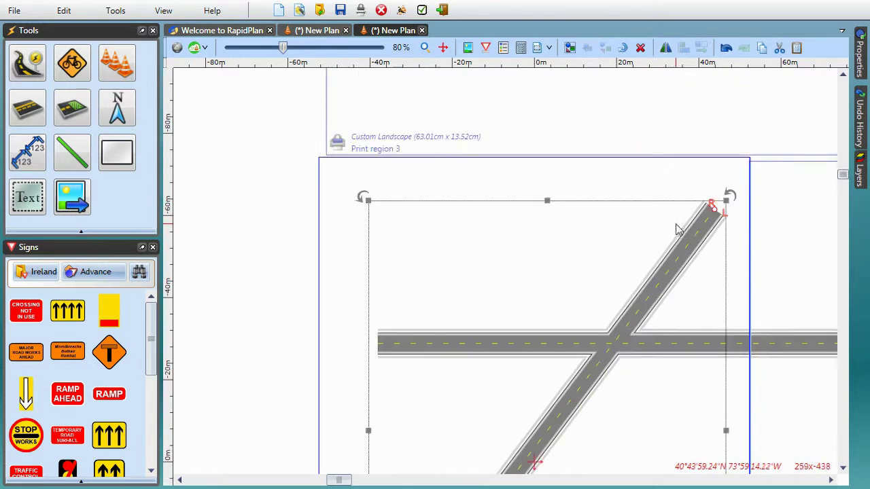
scroll(725, 211, "up", 1, "ctrl")
scroll(724, 211, "up", 9, "ctrl")
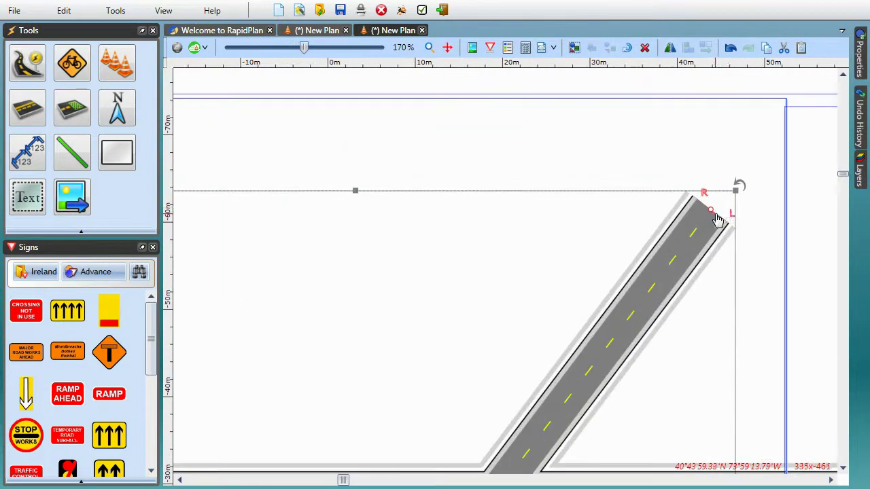
scroll(681, 197, "up", 6, "ctrl")
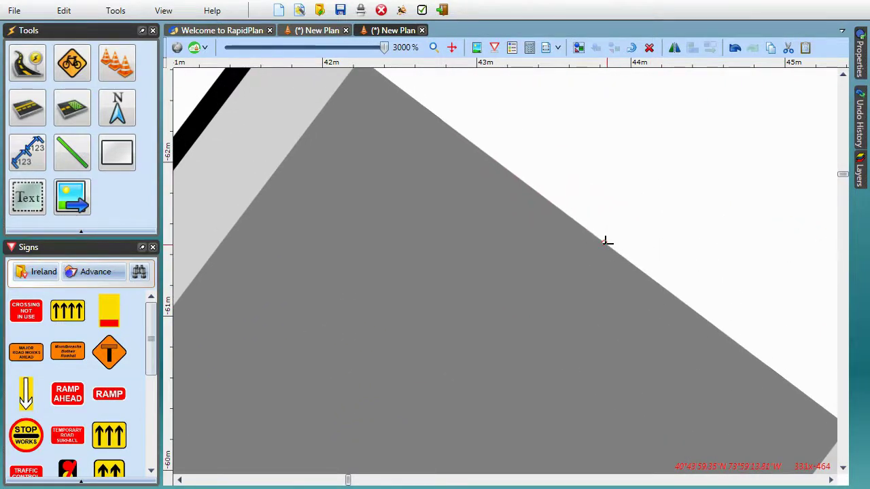
mouse_move(605, 241)
left_mouse_down()
mouse_move(547, 311)
mouse_move(713, 290)
mouse_move(608, 146)
mouse_move(506, 199)
mouse_move(521, 178)
left_mouse_up()
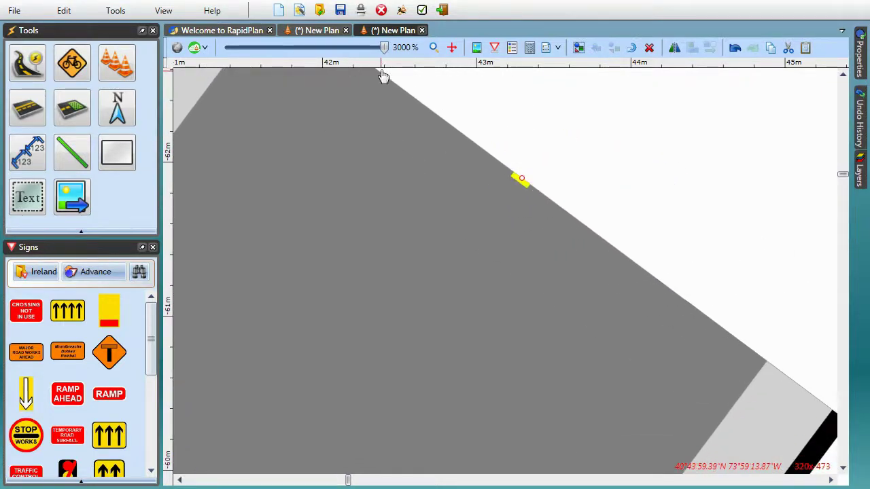
Step: Zoom back out to about 79% so the whole road crossing is visible
left_click_drag(385, 48, 380, 49)
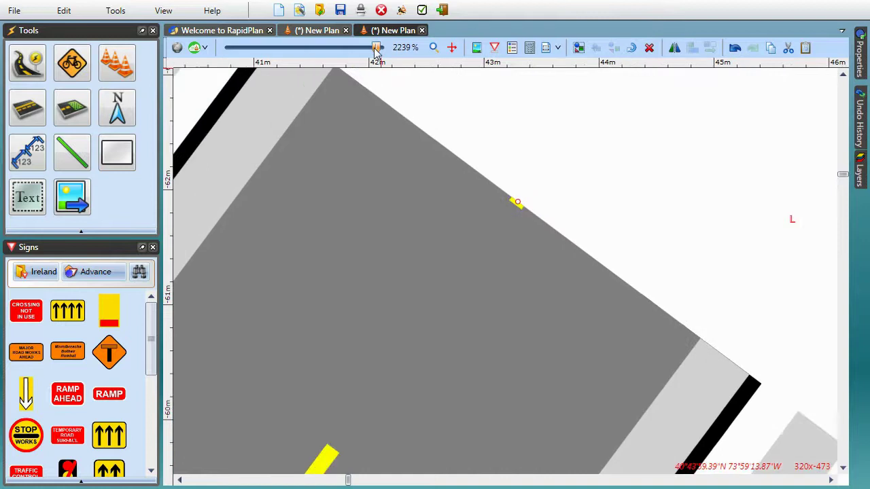
left_click_drag(375, 51, 283, 48)
middle_click_drag(421, 243, 501, 102)
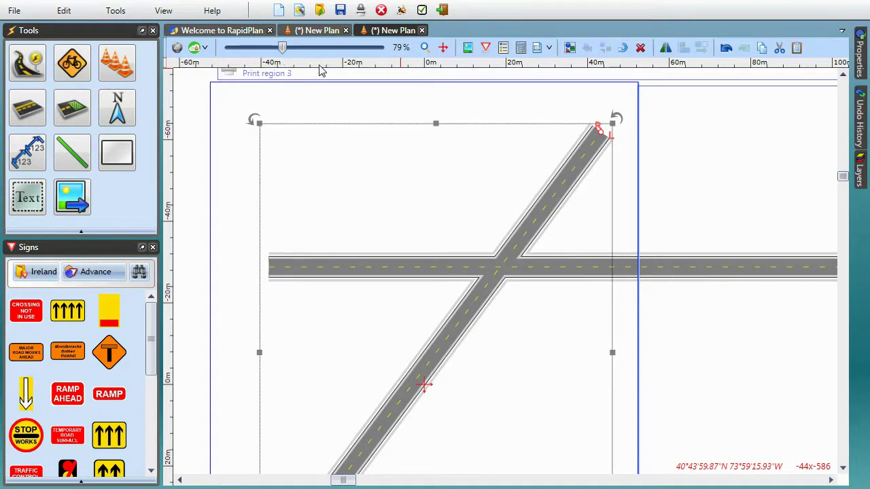
middle_click_drag(494, 202, 449, 243)
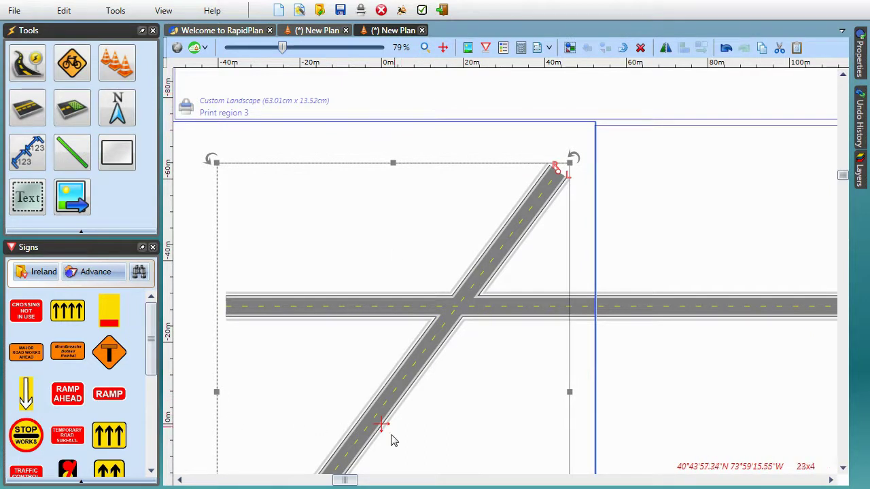
middle_click_drag(390, 439, 396, 301)
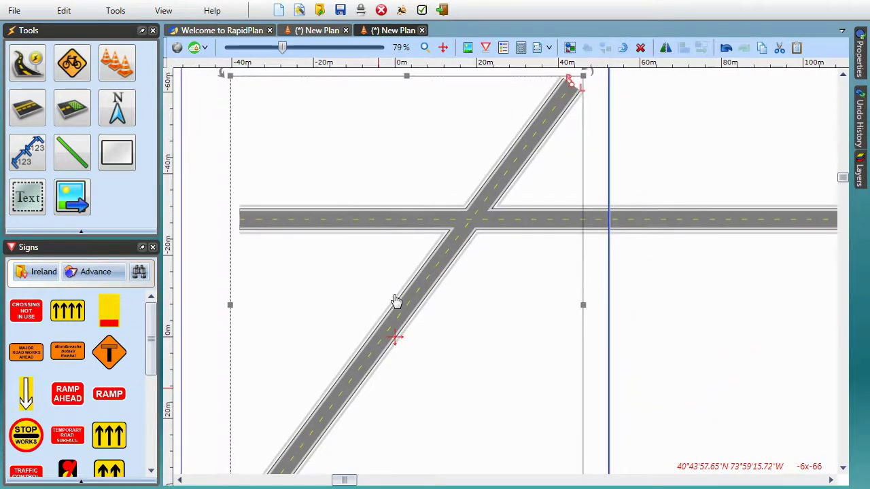
Step: Hide and restore the rulers and canvas toolbar, then zoom to fit the active print area
left_click(170, 65)
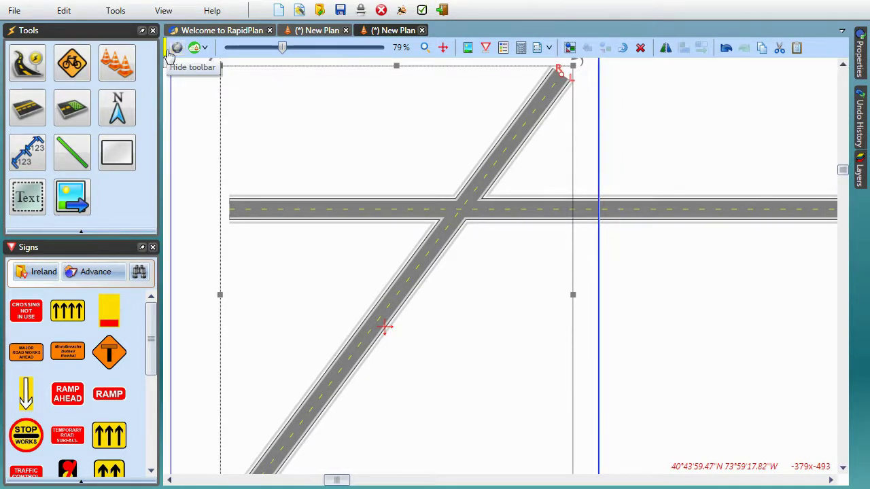
left_click(168, 59)
left_click(168, 70)
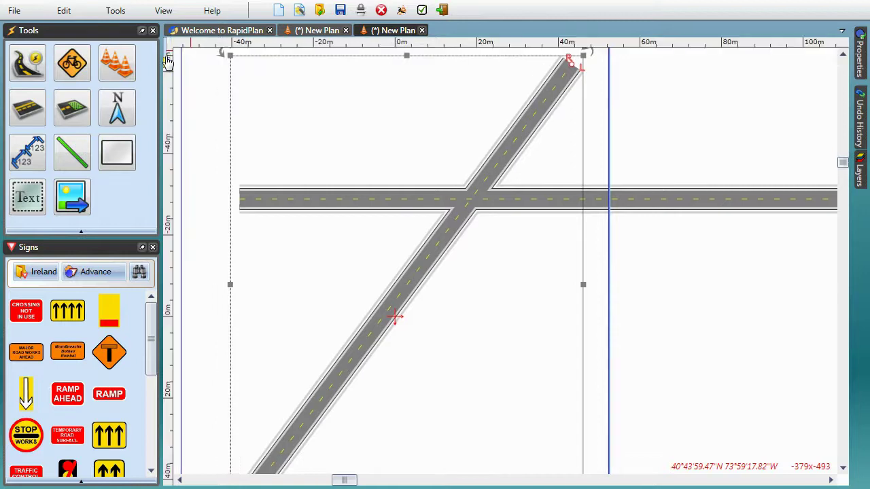
left_click(168, 58)
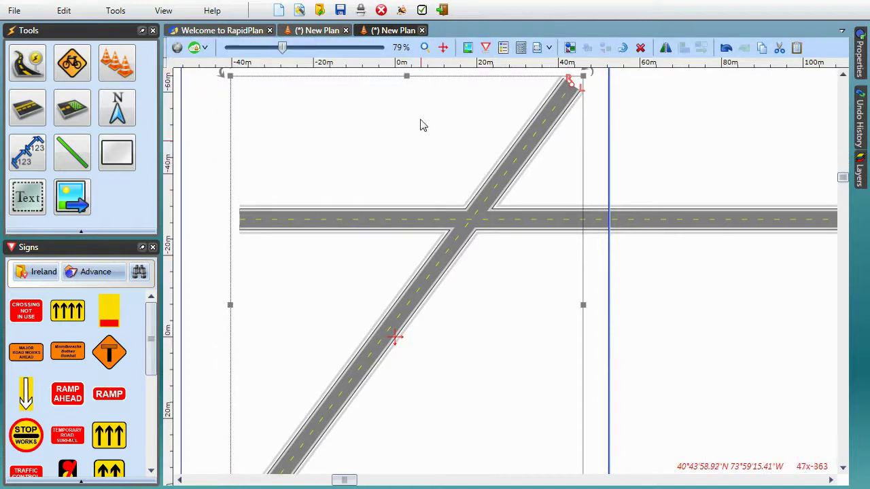
mouse_move(425, 48)
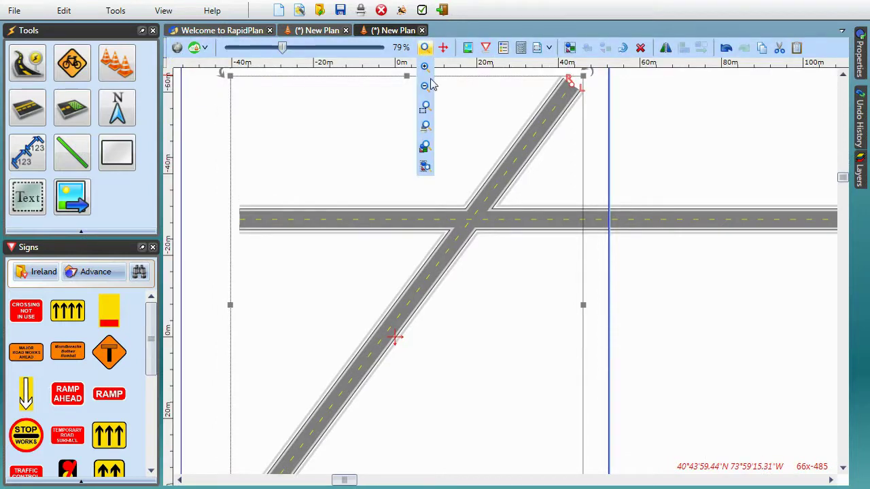
left_click(425, 126)
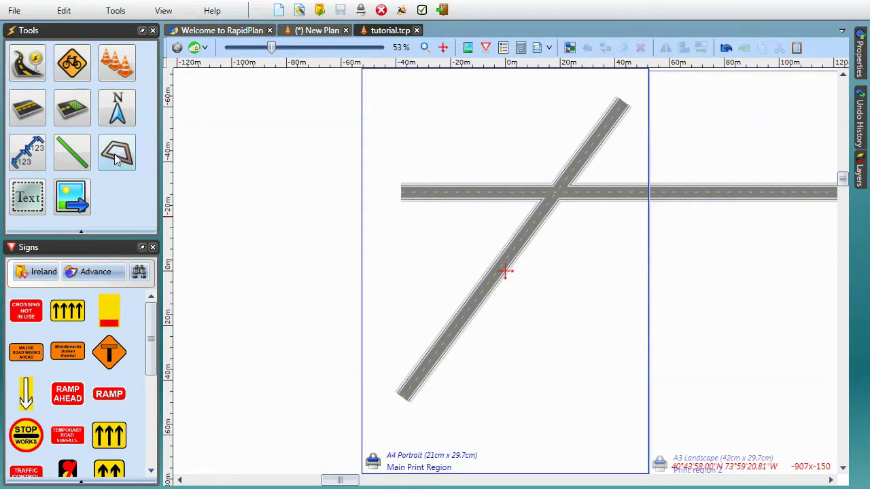
Step: Draw a closed three-corner polygon below and right of the road crossing
left_click(520, 333)
left_click(560, 267)
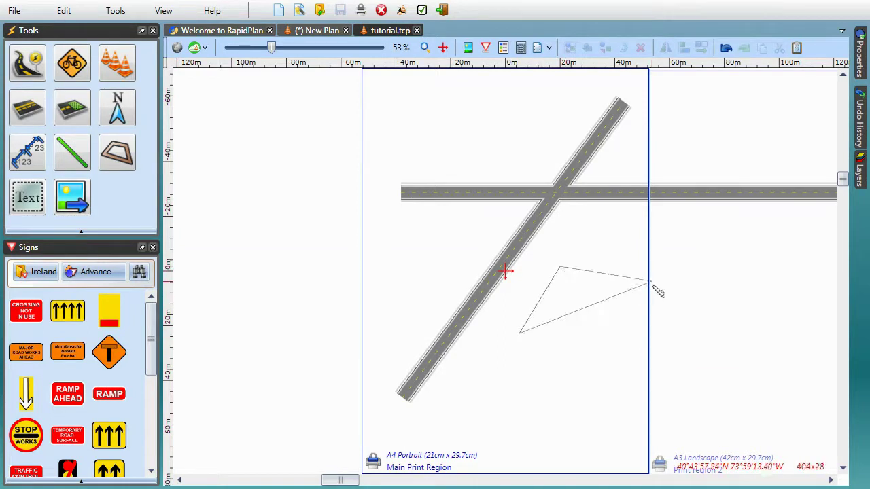
left_click(619, 277)
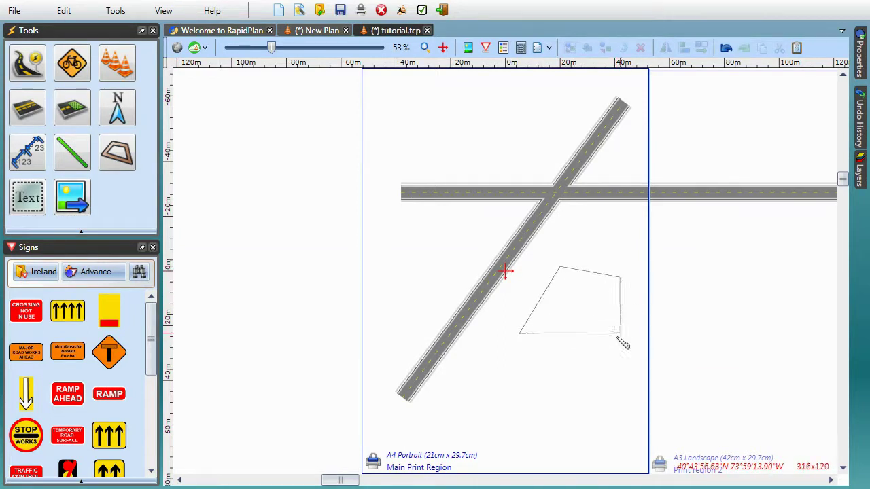
double_click(595, 308)
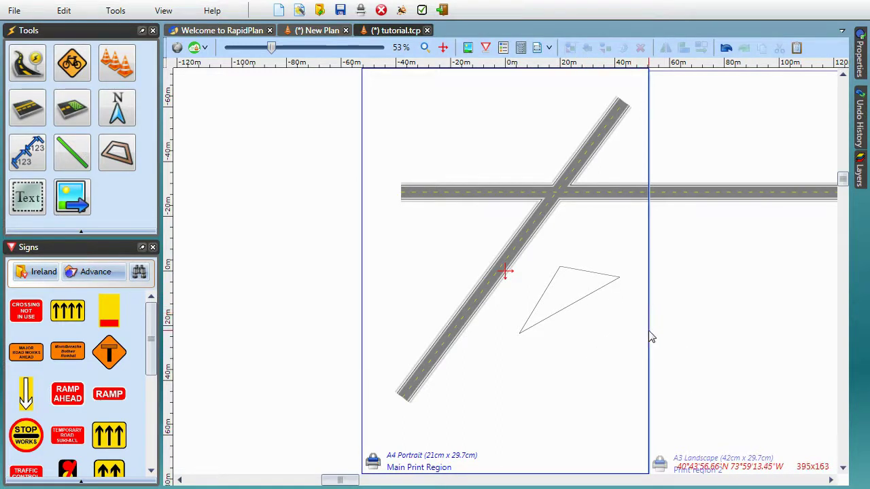
Step: Start saving the triangle as a sign, cancel the dialog, and deselect it
left_click(585, 290)
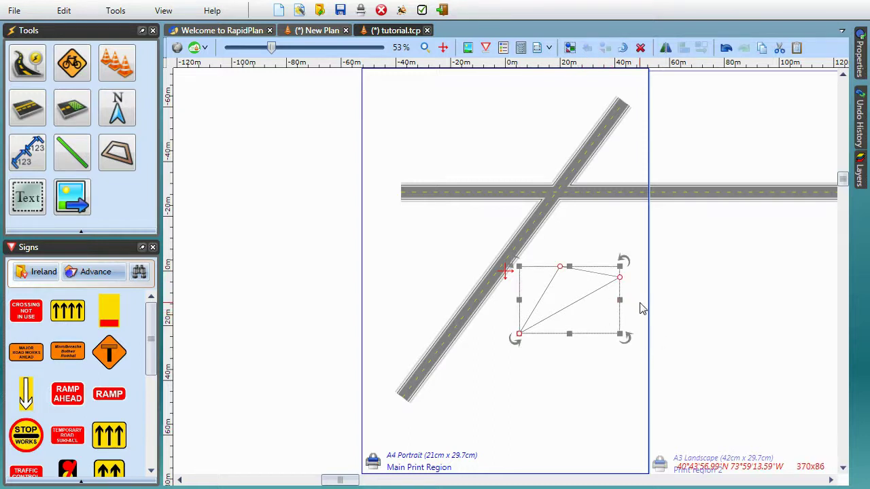
left_click(642, 307)
right_click(588, 289)
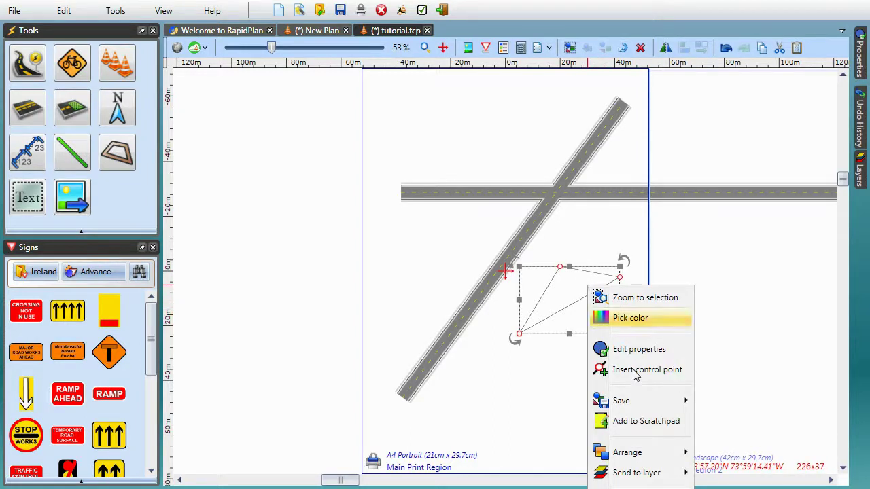
mouse_move(628, 401)
left_click(727, 400)
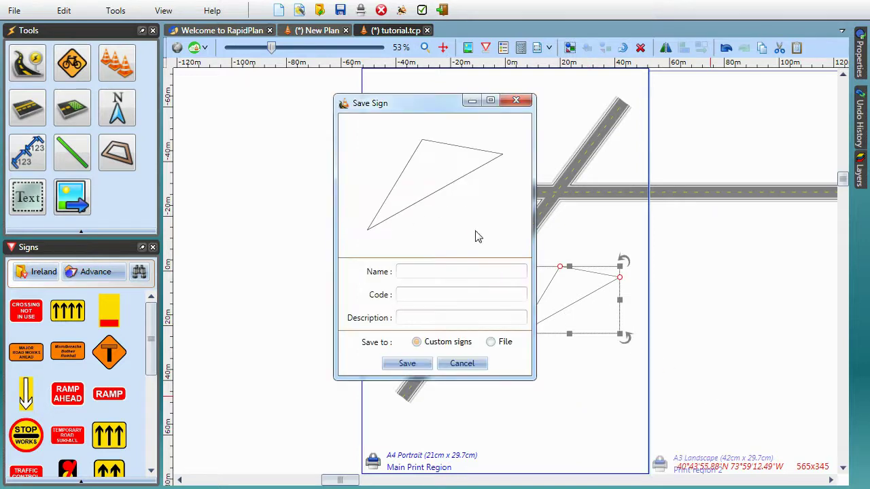
key("Escape")
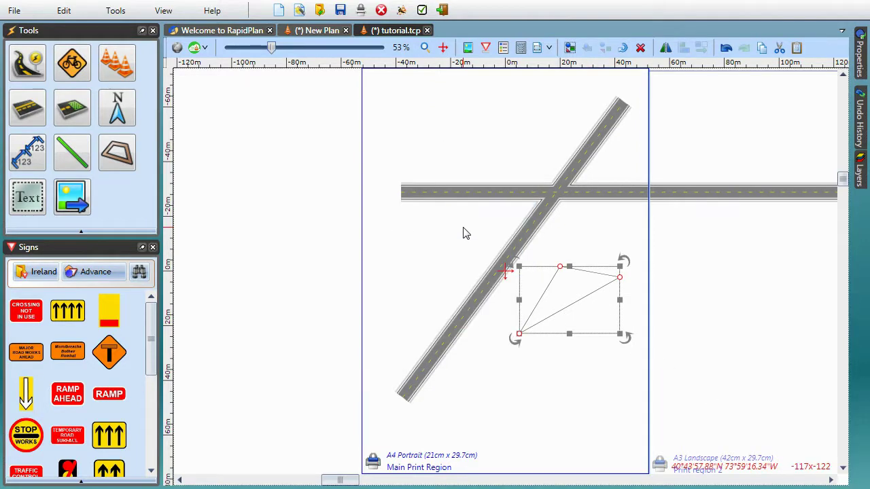
left_click(600, 359)
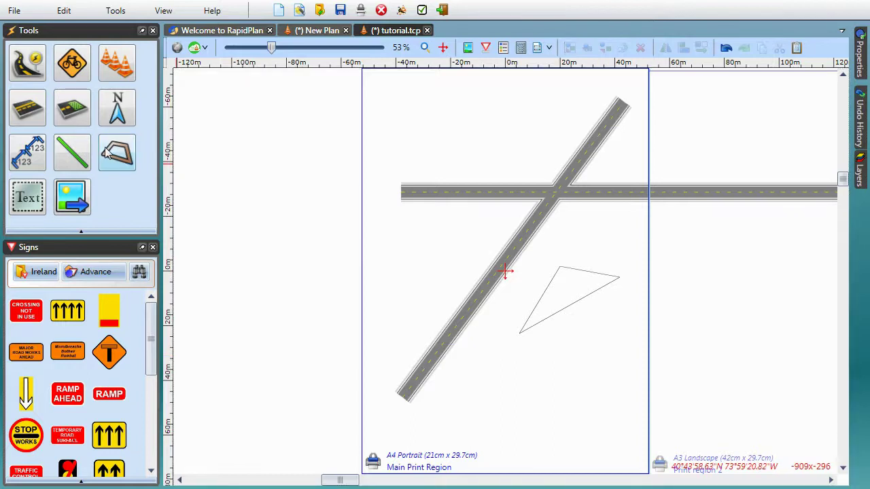
Step: Sketch two more freehand triangles below the first one
mouse_move(520, 349)
left_mouse_down()
mouse_move(583, 355)
mouse_move(566, 362)
mouse_move(570, 370)
left_mouse_up()
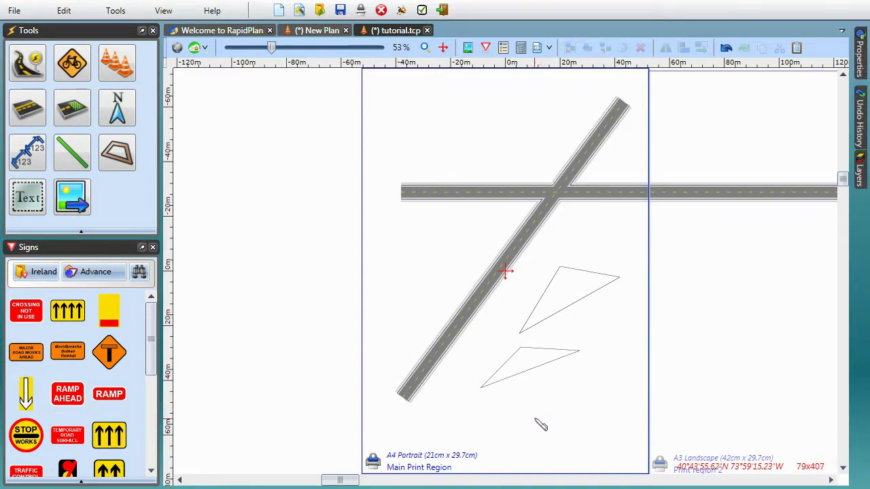
left_click_drag(542, 382, 593, 381)
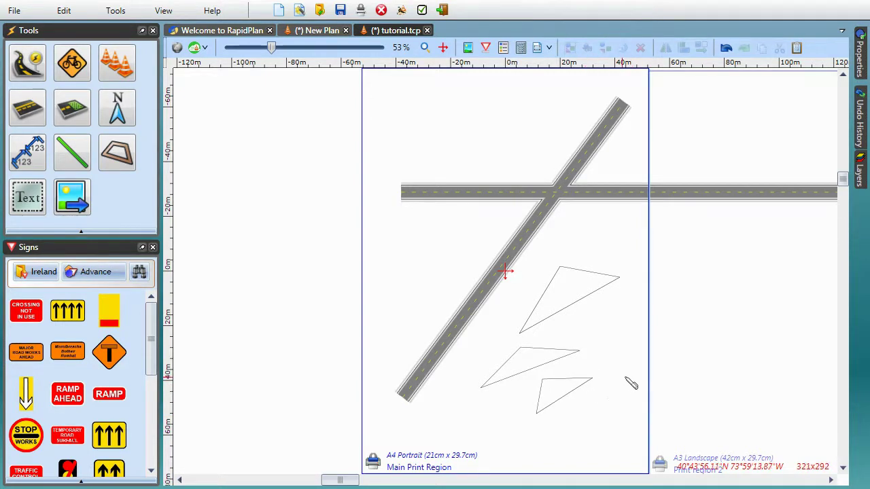
left_click(562, 395)
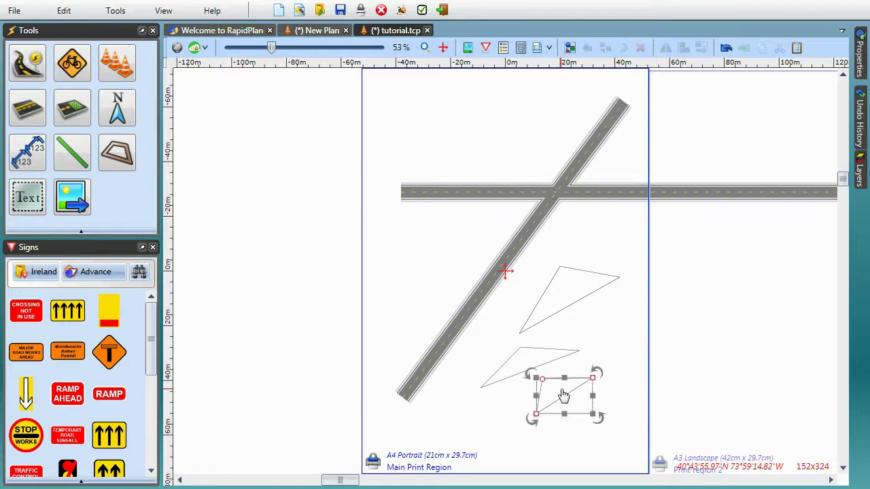
left_click(615, 376)
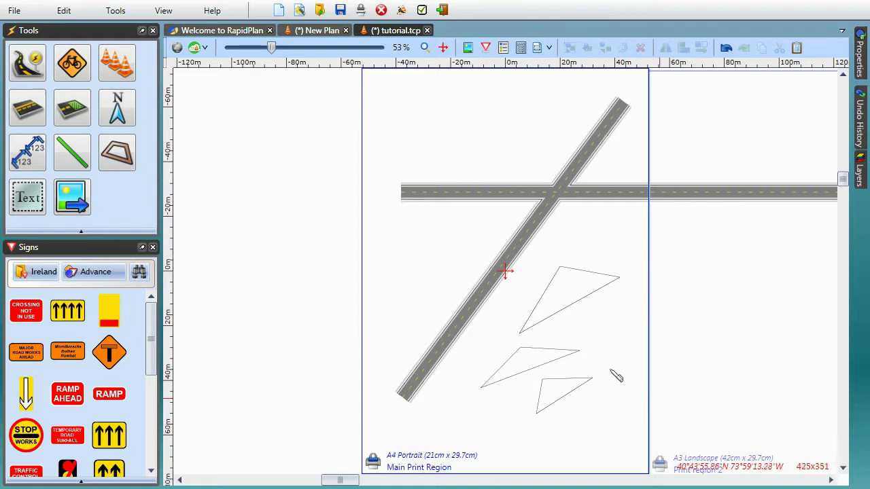
Step: Draw another freehand triangle farther right, past the main print region's right edge
left_click_drag(653, 316, 694, 324)
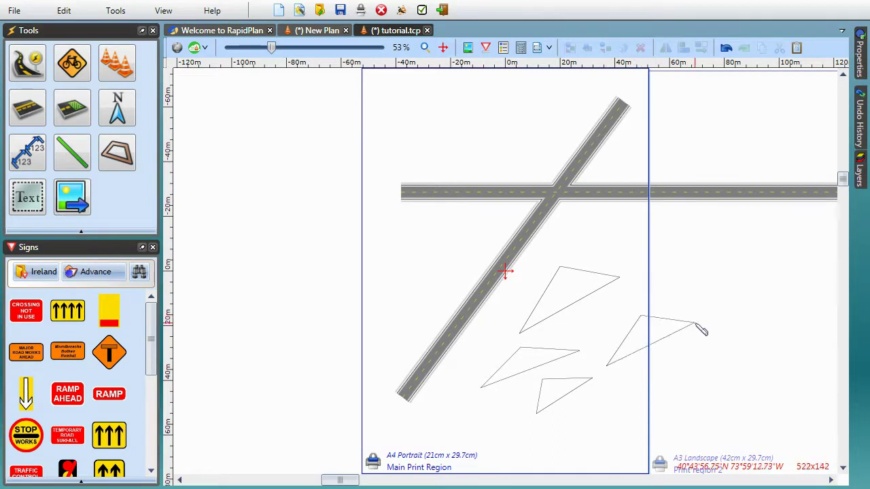
left_click(695, 324)
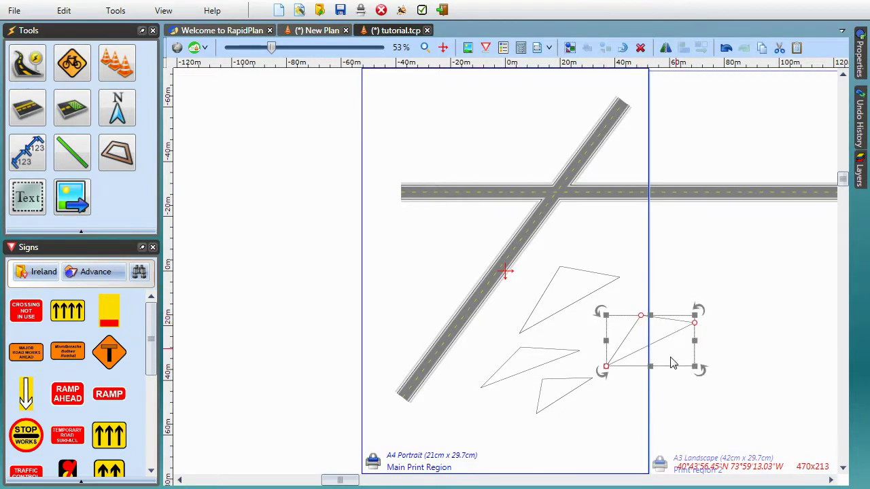
left_click(681, 398)
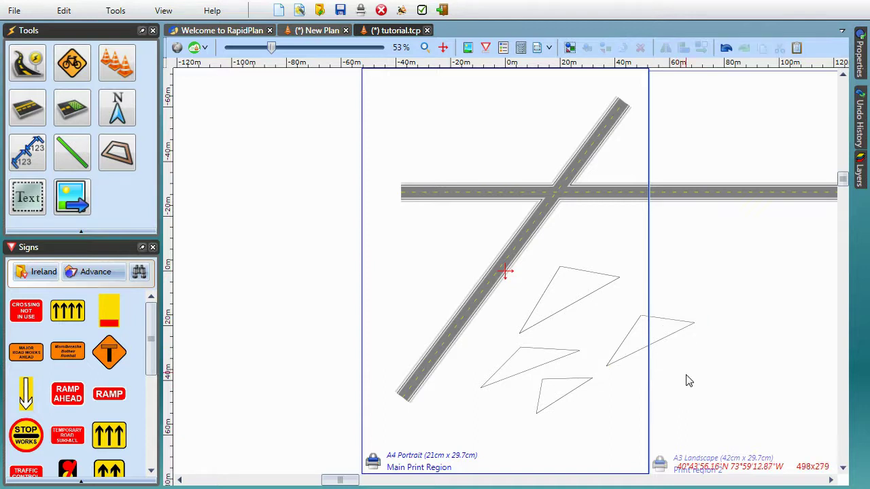
Step: Drag the small and right-hand triangles to the right into print region 2
scroll(673, 385, "up", 5)
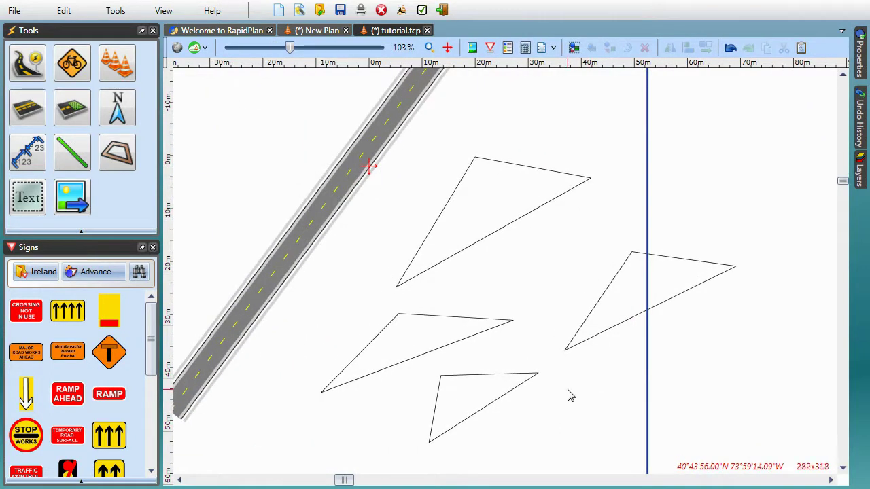
scroll(571, 396, "down", 2)
left_click_drag(462, 337, 741, 358)
left_click_drag(649, 237, 754, 246)
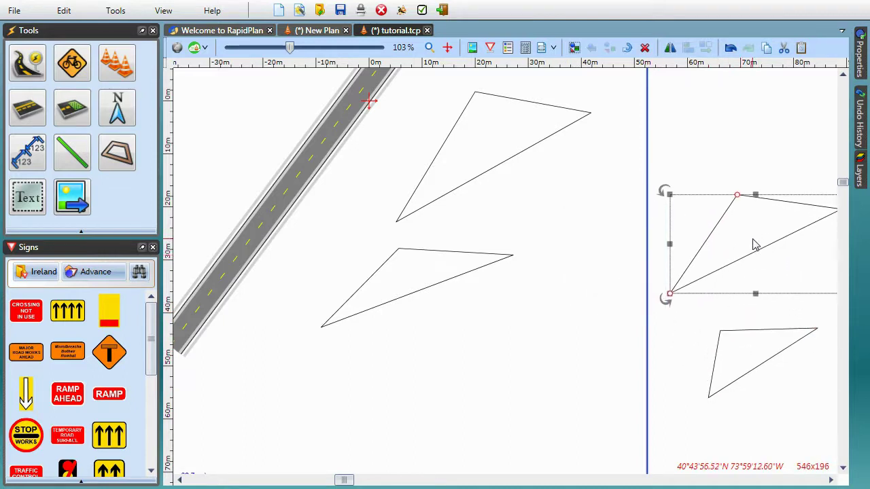
left_click(666, 366)
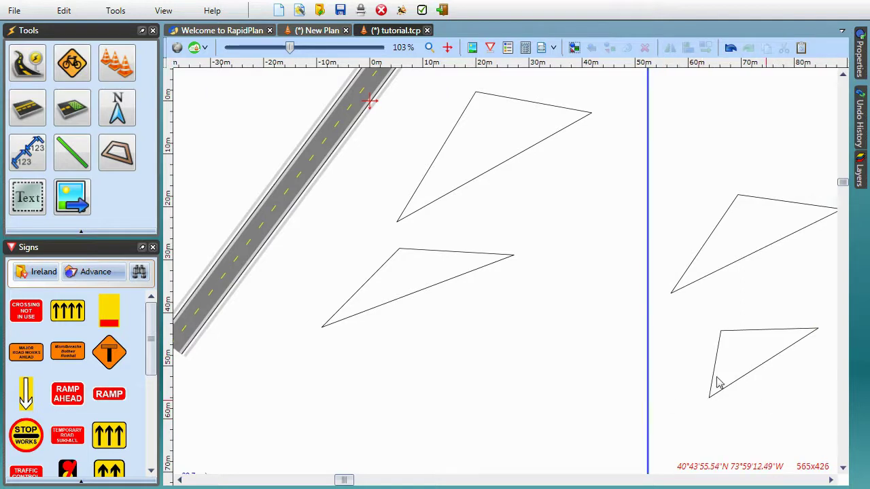
Step: Box-select both triangles now in print region 2, then clear the selection
middle_click_drag(712, 403, 592, 344)
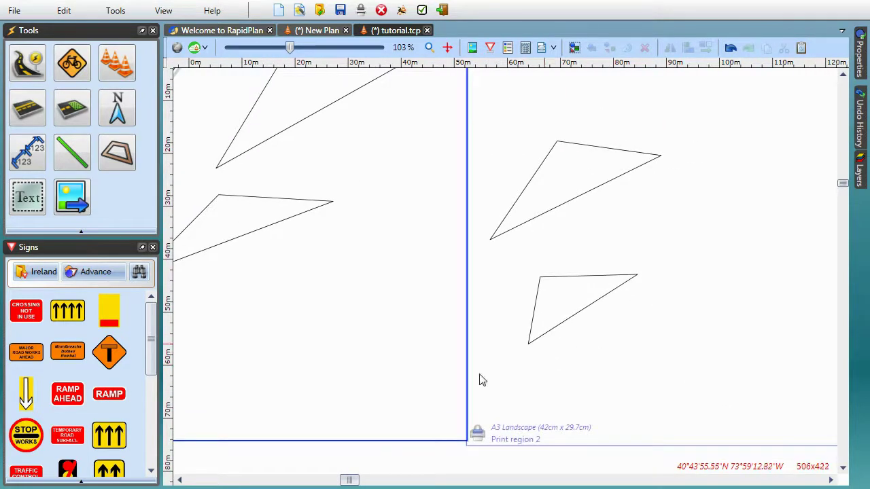
left_click_drag(727, 382, 476, 182)
left_click(715, 394)
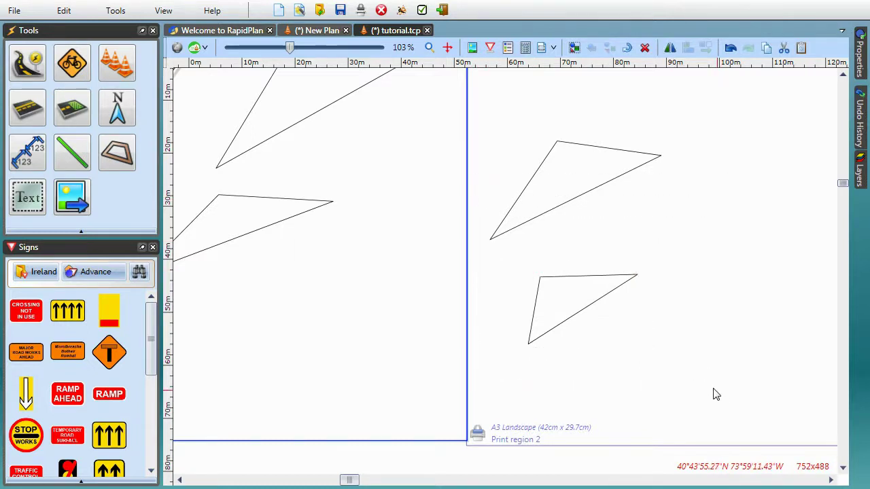
left_click_drag(702, 399, 475, 190)
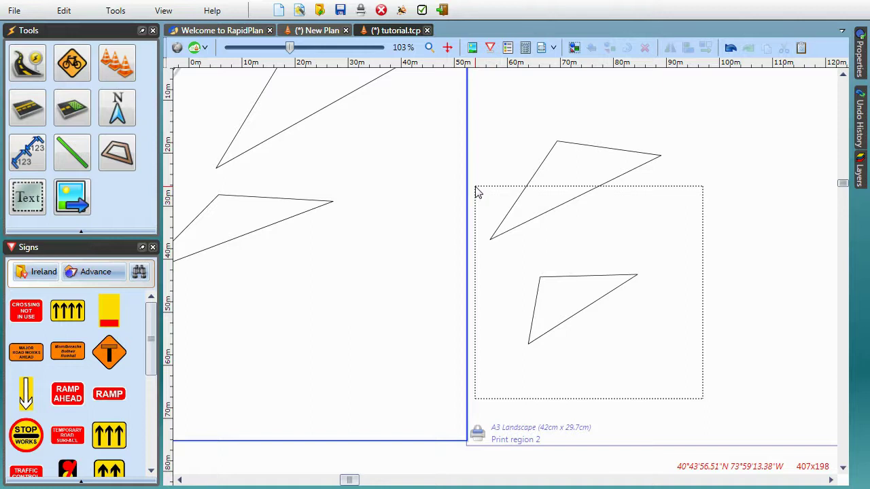
left_click_drag(475, 191, 476, 190)
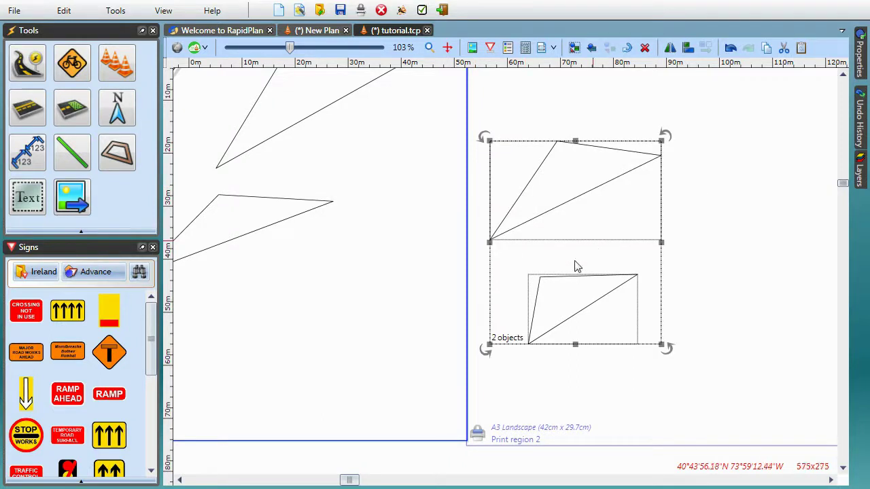
left_click(448, 250)
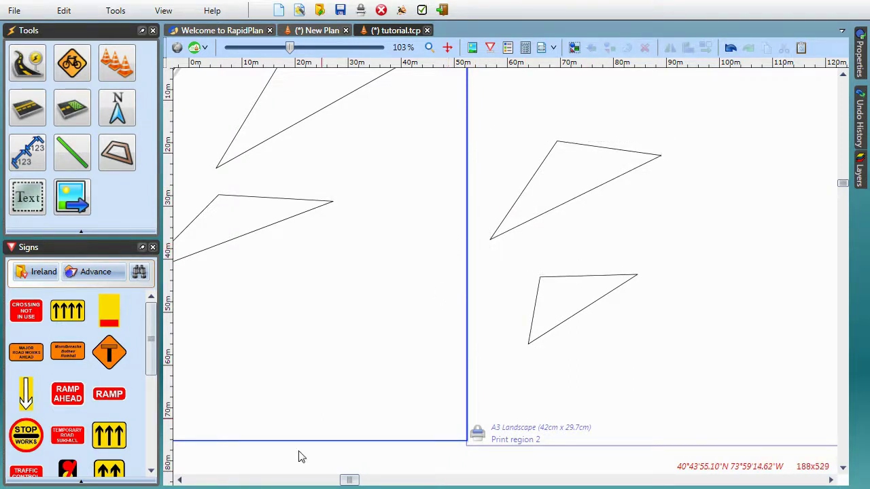
Step: Place a plain text object reading 'this is a text object' in empty canvas space
scroll(278, 456, "down", 1)
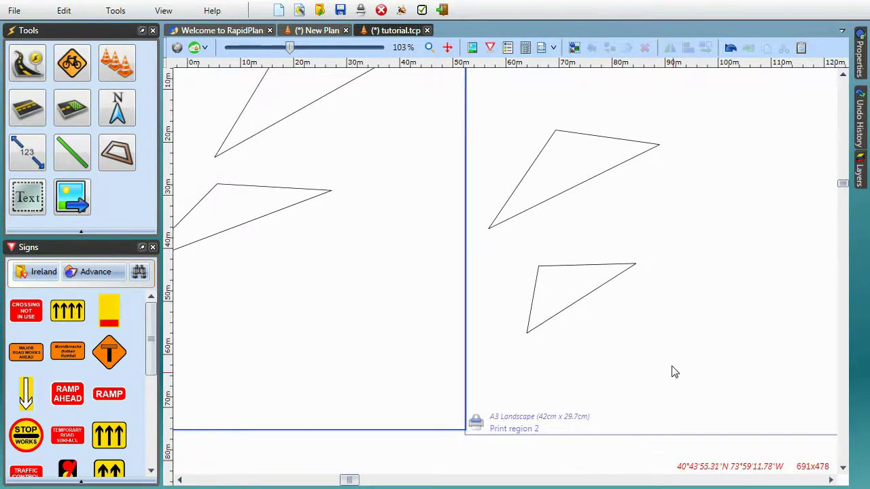
scroll(606, 358, "down", 3, "ctrl")
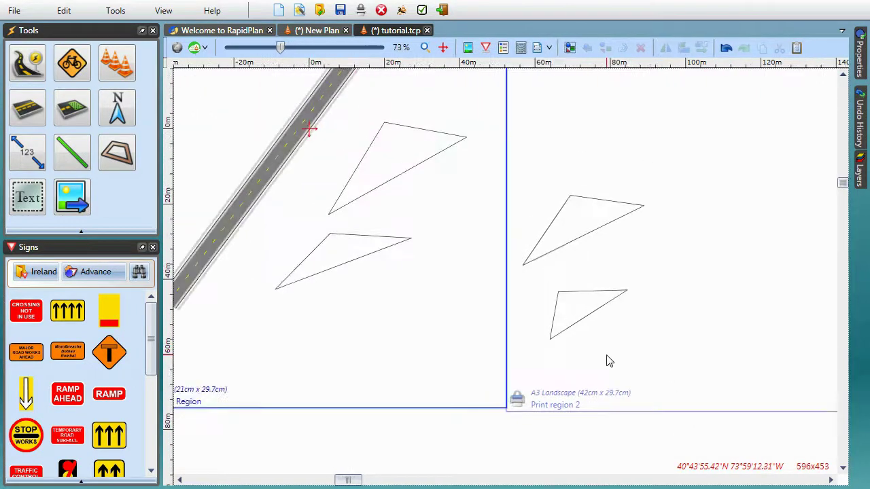
scroll(581, 355, "down", 10)
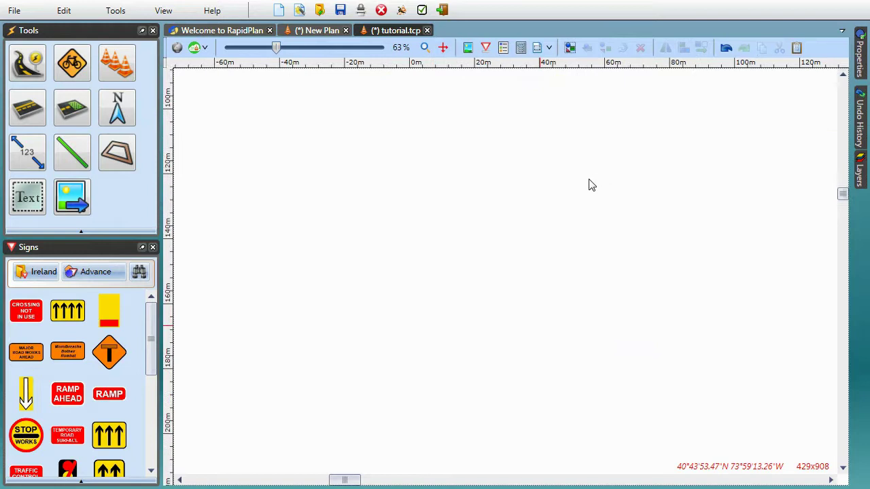
scroll(418, 222, "up", 1, "ctrl")
scroll(418, 223, "up", 3, "ctrl")
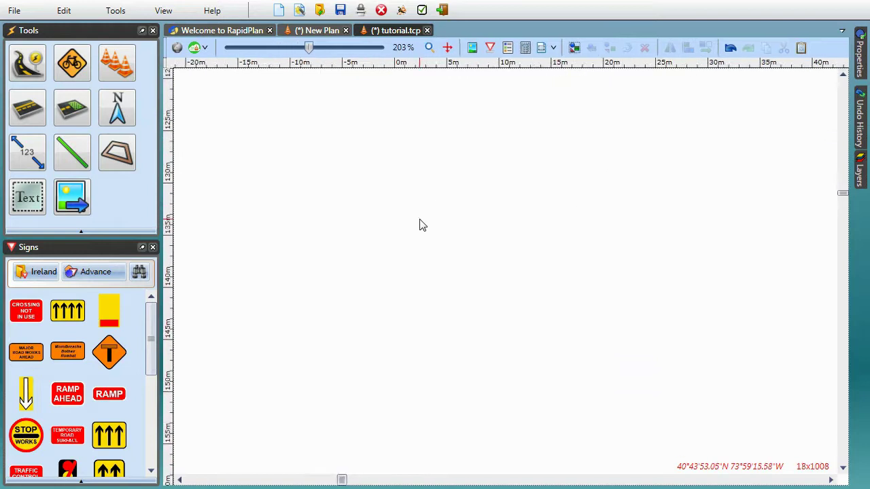
left_click(28, 201)
left_click(52, 237)
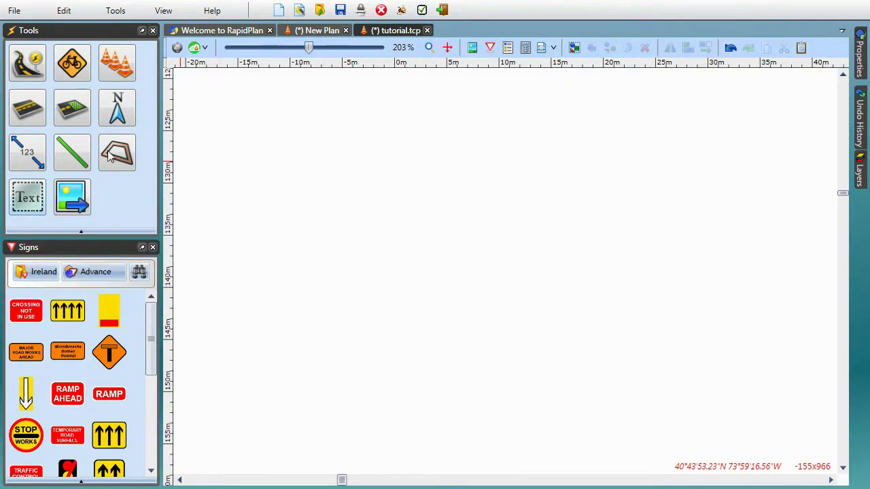
left_click(352, 179)
type("this is a ty")
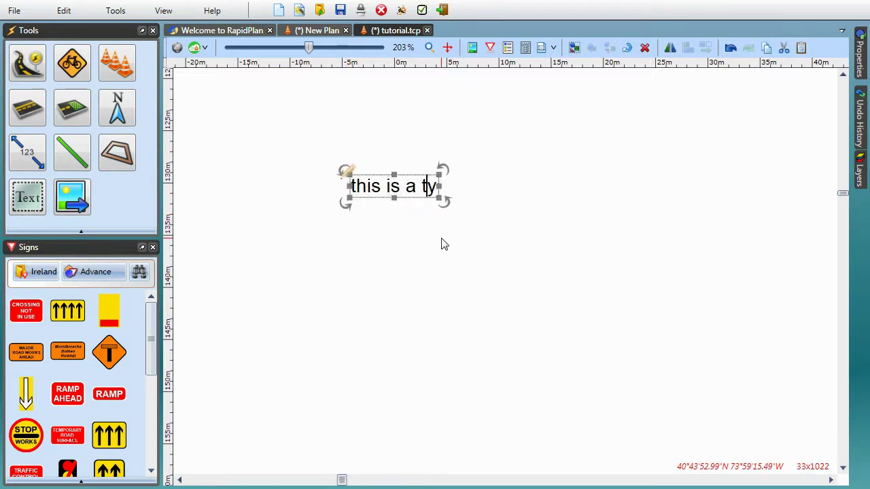
key("BackSpace")
type("e")
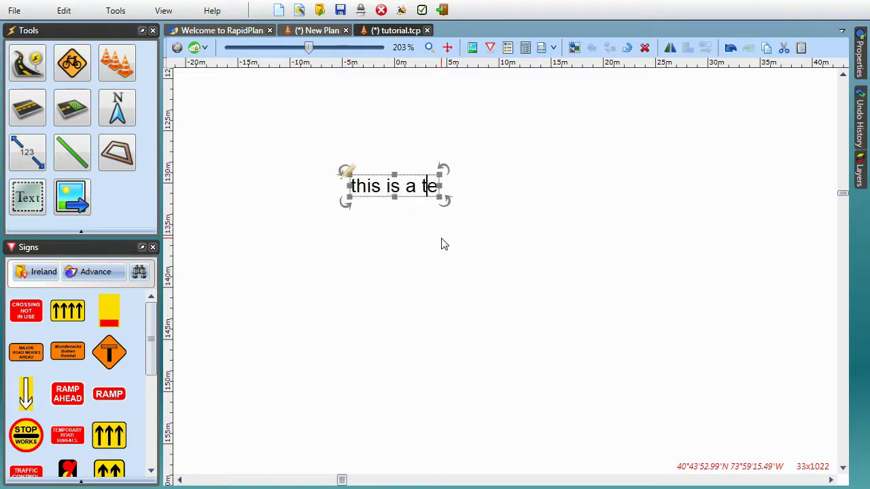
type("xt object")
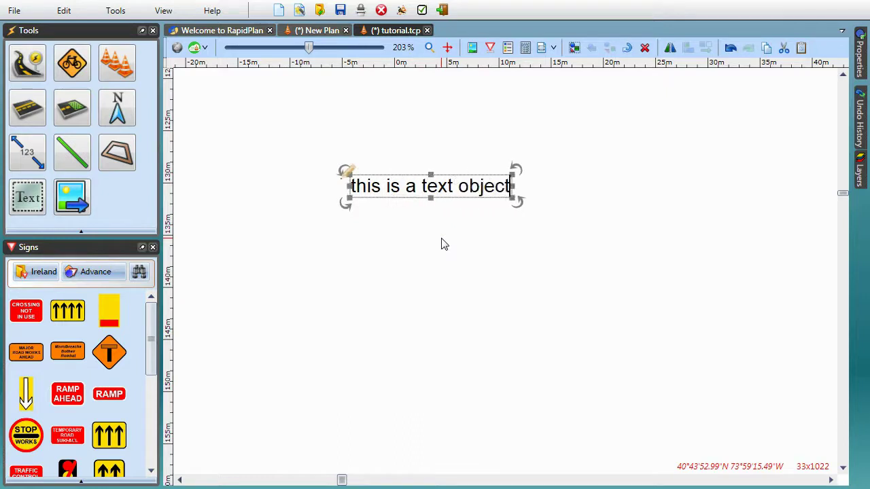
left_click(499, 265)
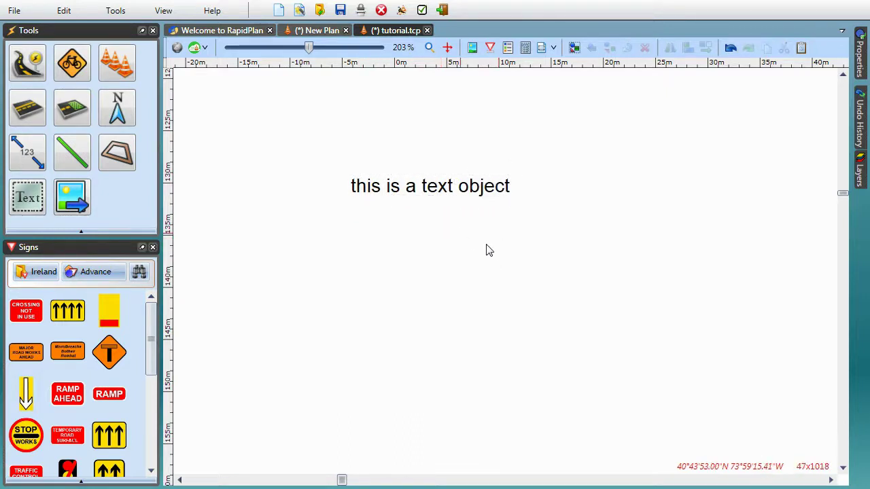
Step: Move the text and reword it to 'this is an edited', with 'text object' on a second line
scroll(441, 169, "up", 5)
left_click_drag(448, 219, 525, 256)
double_click(521, 252)
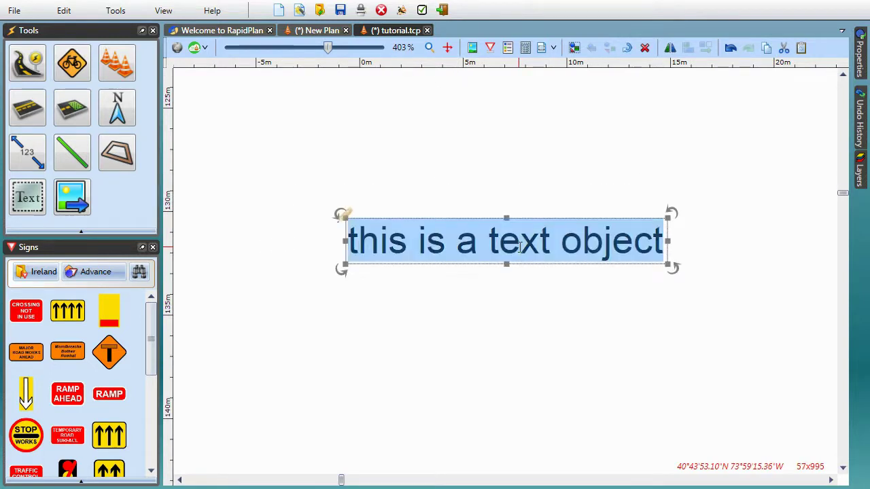
left_click(486, 249)
key("Left")
type("n edi")
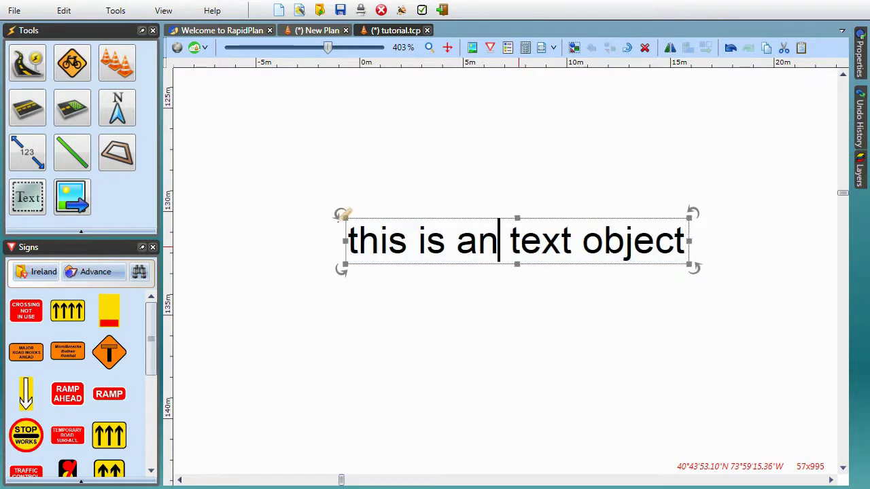
type("ted")
key("Return")
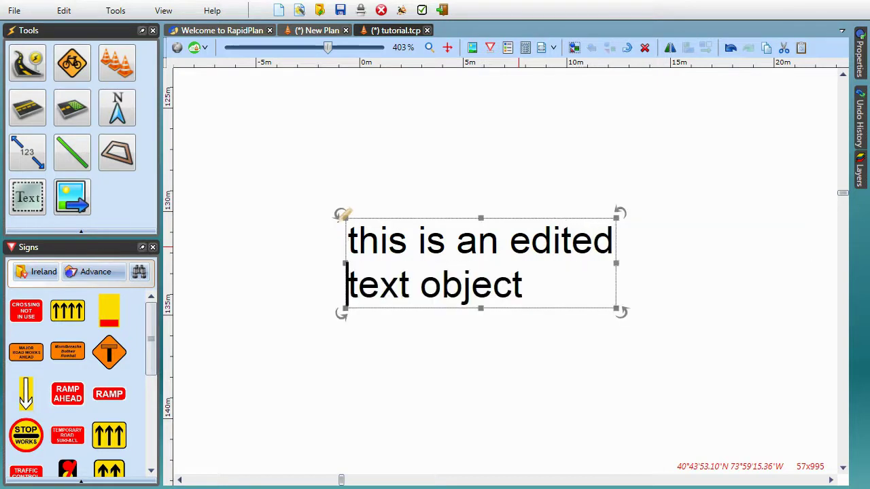
left_click(507, 162)
Step: Make the text taller and rotate it counter-clockwise
left_click(465, 280)
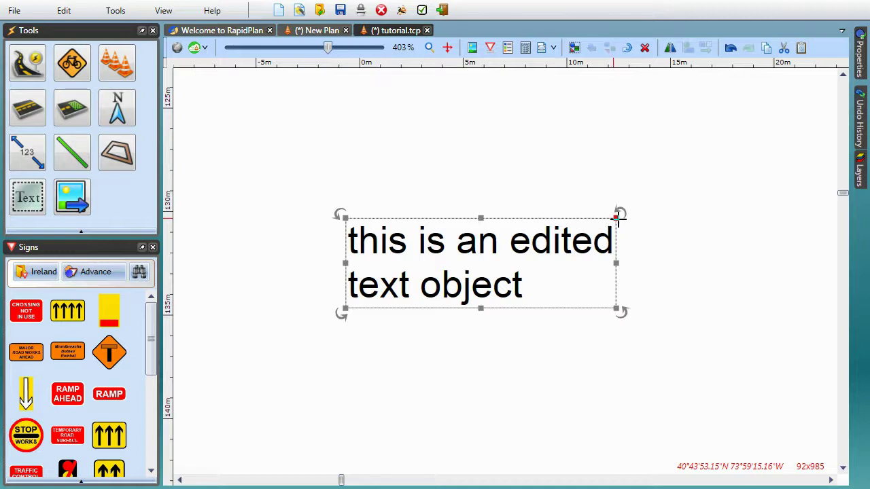
left_click_drag(616, 215, 514, 77)
left_click_drag(494, 170, 604, 234)
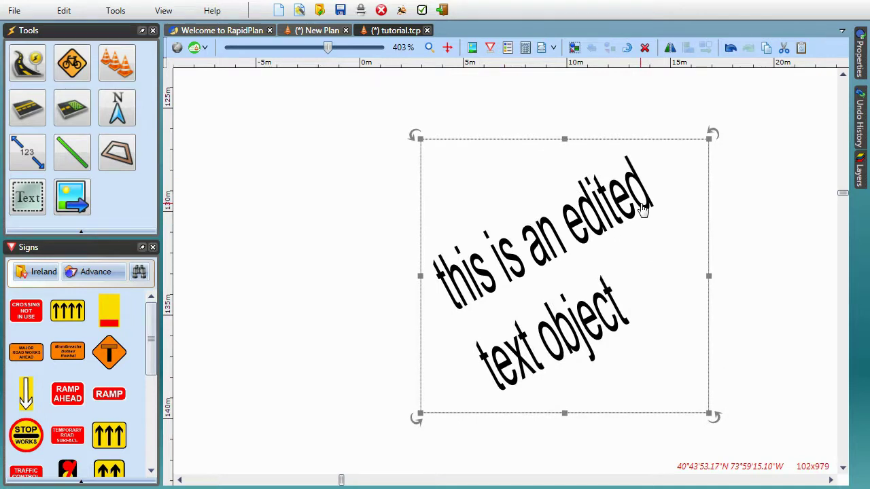
Step: Replace 'n edited' with 'rotated' and move the text up and left
double_click(642, 204)
left_click(544, 250)
left_click_drag(543, 250, 651, 185)
key("BackSpace")
type("rotate")
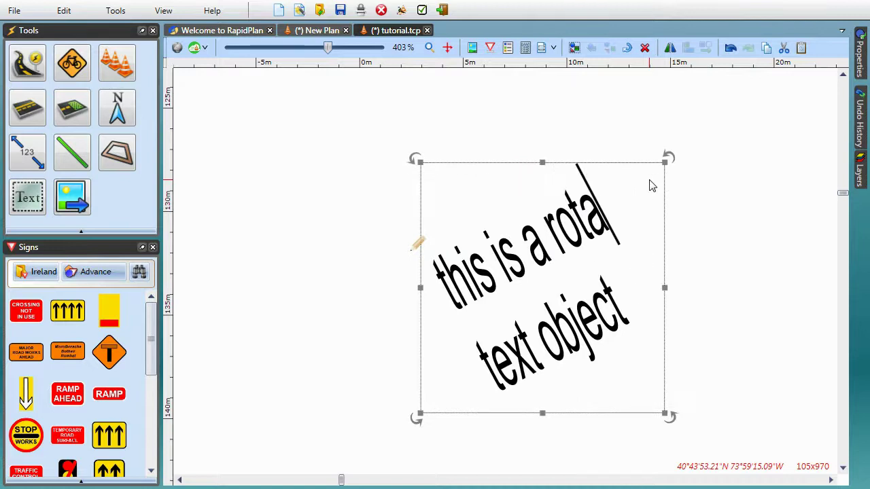
type("d")
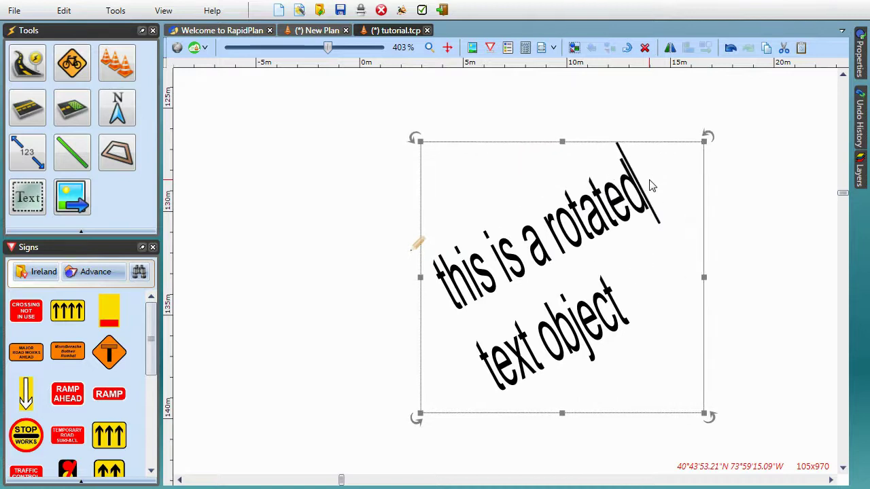
left_click(733, 235)
left_click_drag(578, 271, 393, 252)
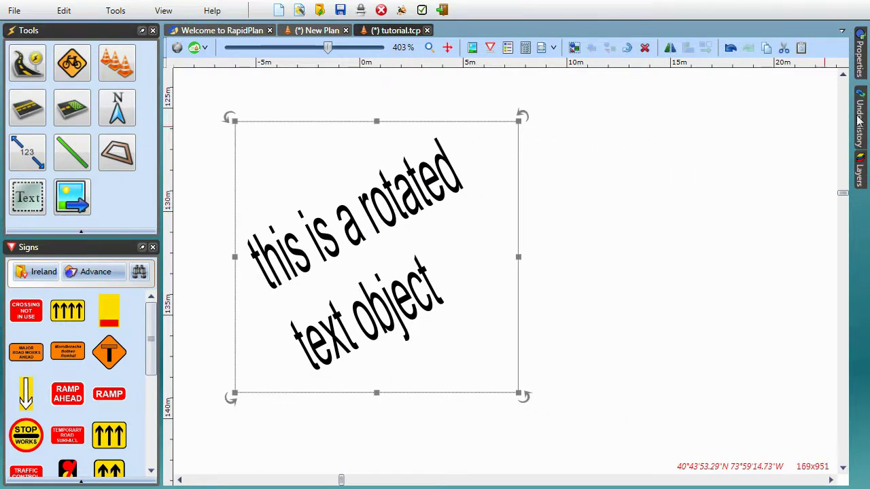
Step: Add a third line 'that i'm editing' after 'text object' through the docked Text property
mouse_move(861, 61)
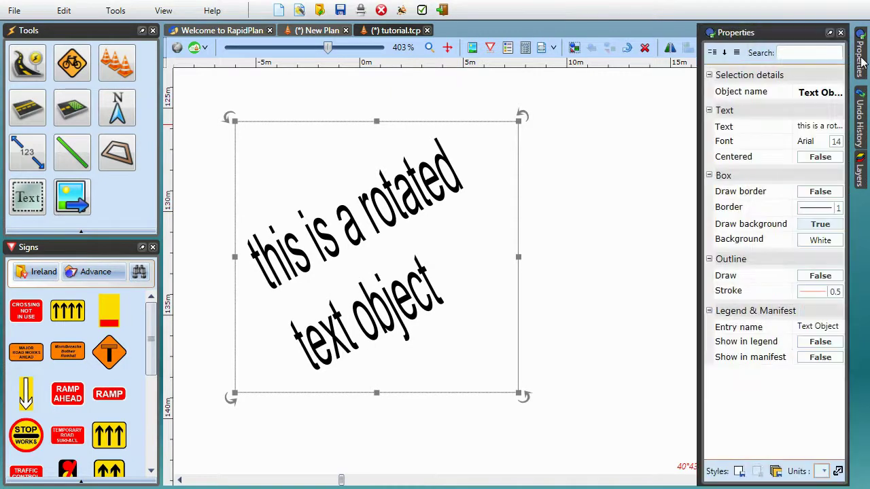
left_click(830, 33)
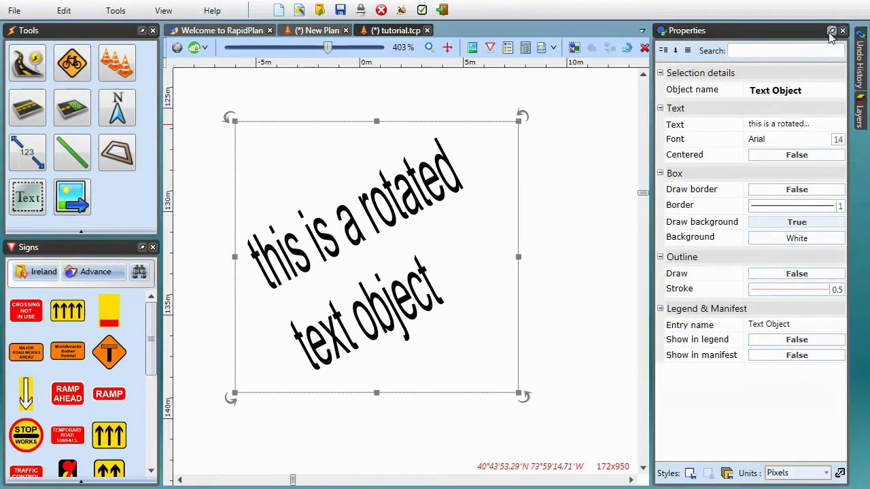
left_click(788, 129)
left_click(738, 154)
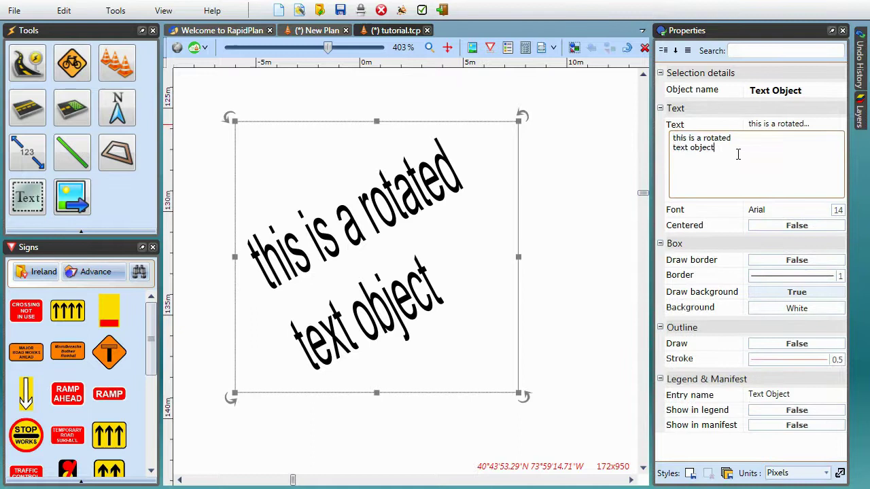
key("Return")
type("that i")
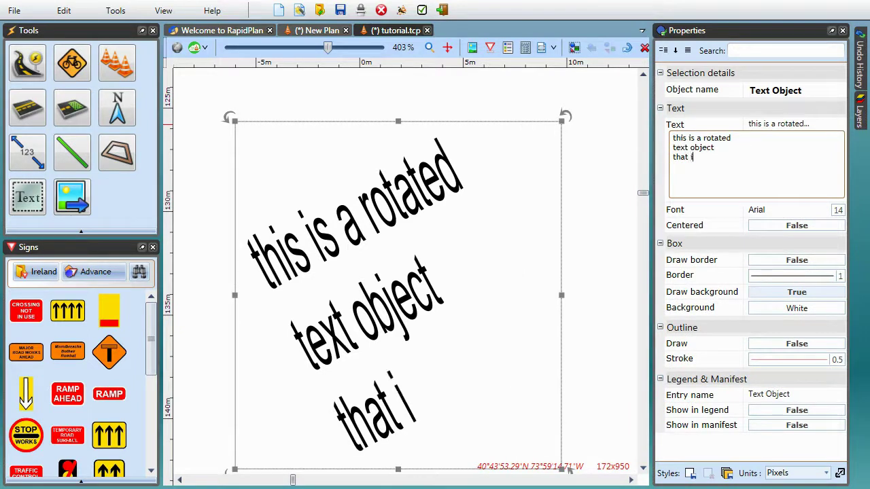
type("'m editing")
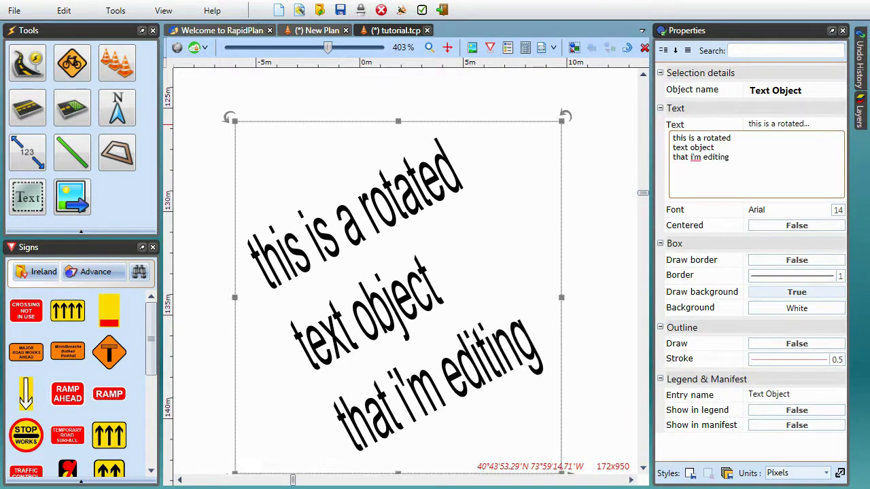
left_click(587, 142)
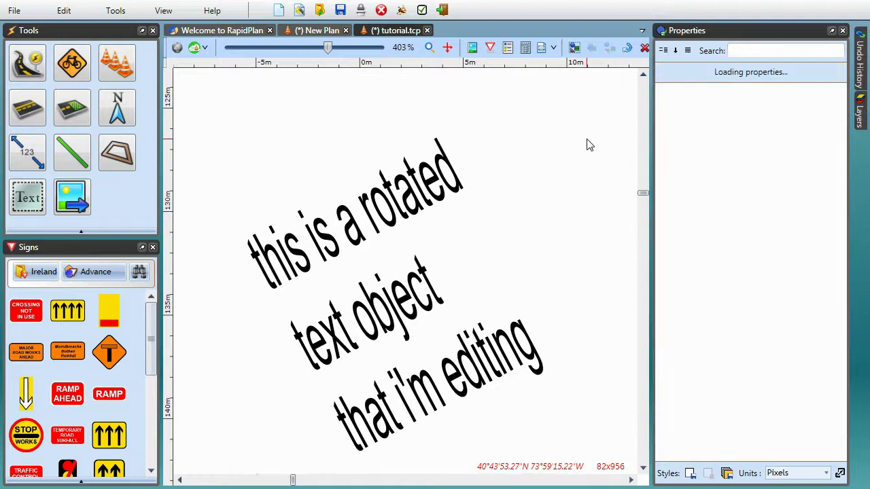
Step: Draw a callout reading 'callout box' to the right of the rotated text
scroll(507, 231, "down", 4)
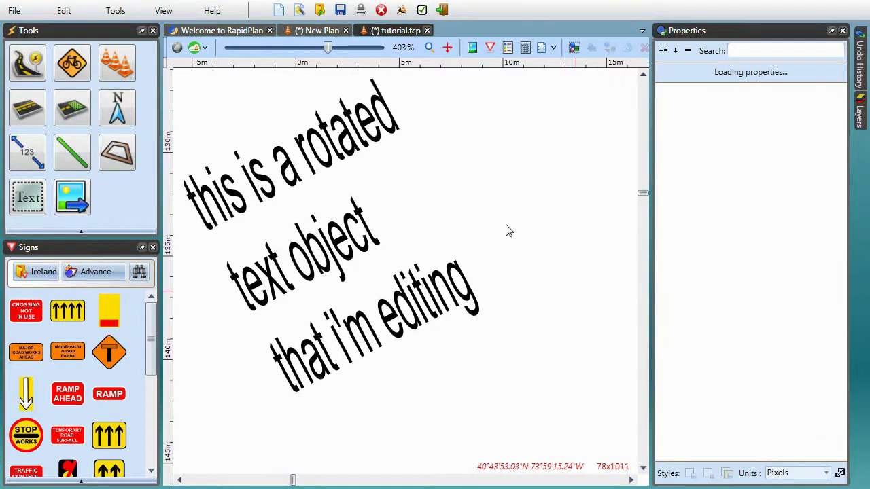
middle_click_drag(525, 223, 240, 191)
left_click(19, 202)
left_click(95, 286)
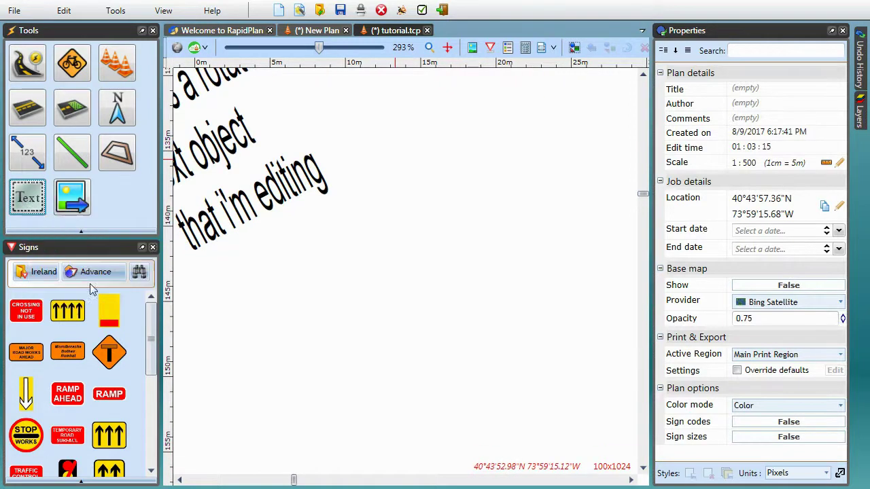
left_click_drag(514, 325, 445, 162)
type("callout b")
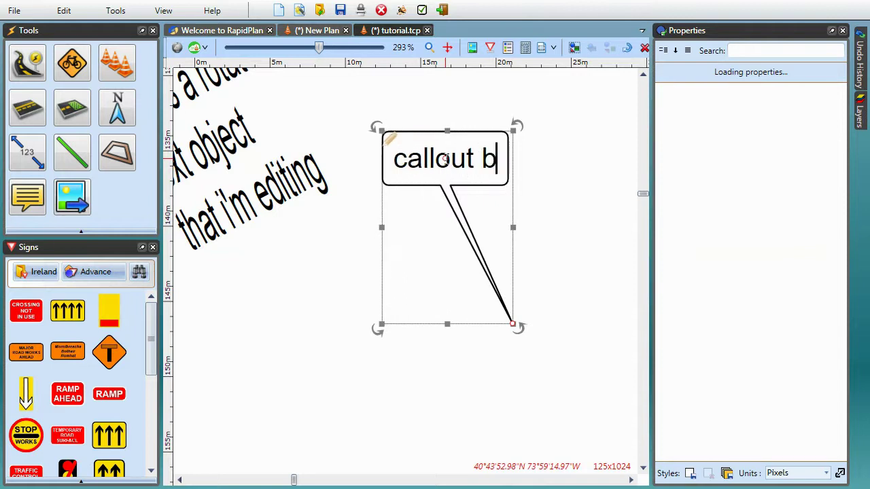
type("ox")
left_click(333, 312)
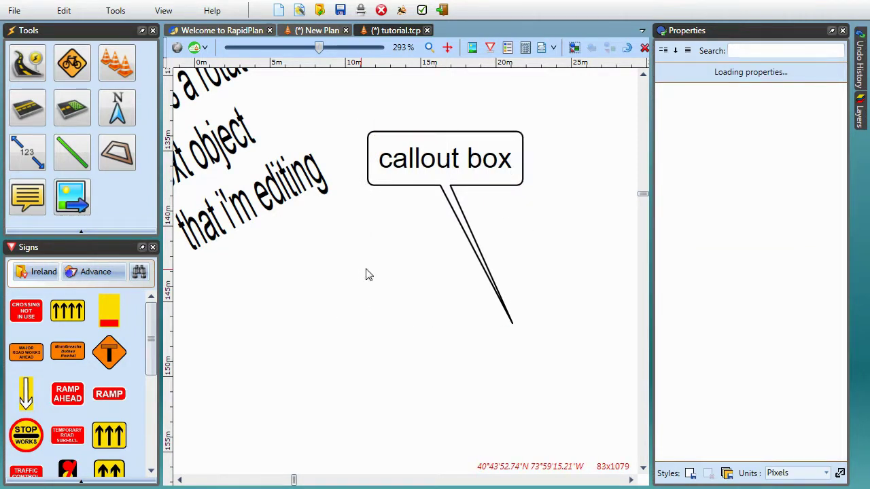
scroll(354, 293, "down", 3)
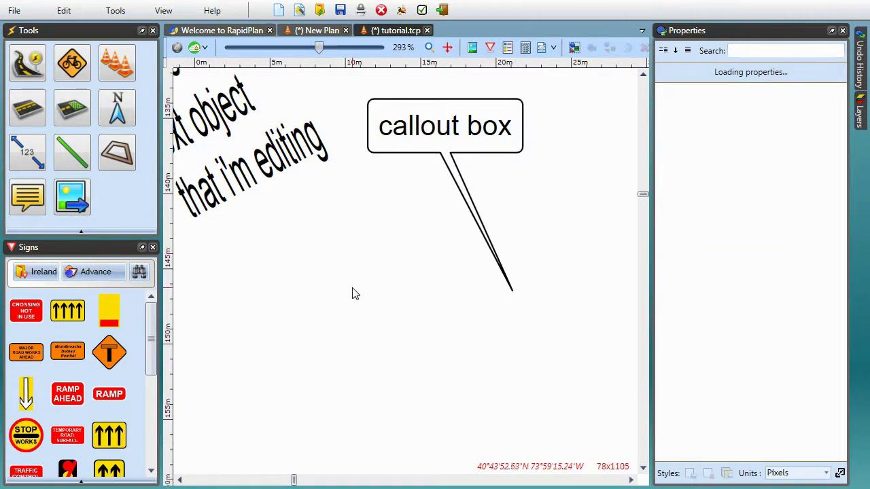
Step: Place a VMS Board below the callout and raise it to 3 panels
left_click(117, 58)
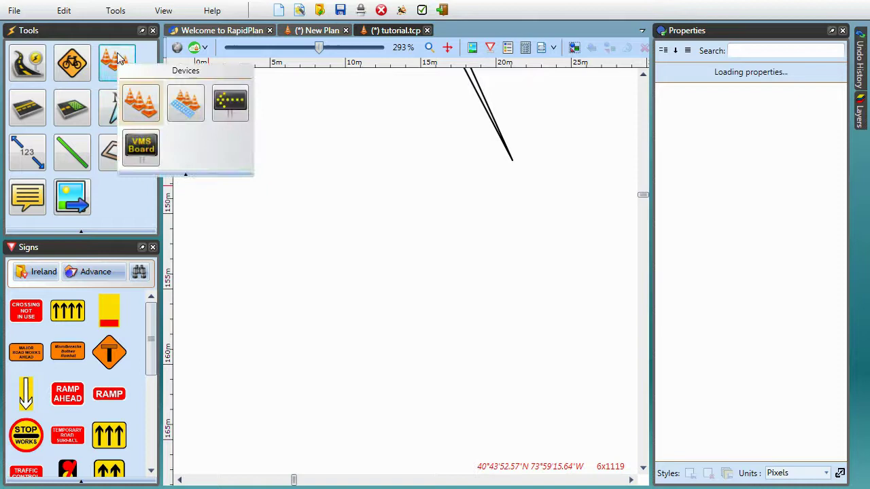
left_click(142, 146)
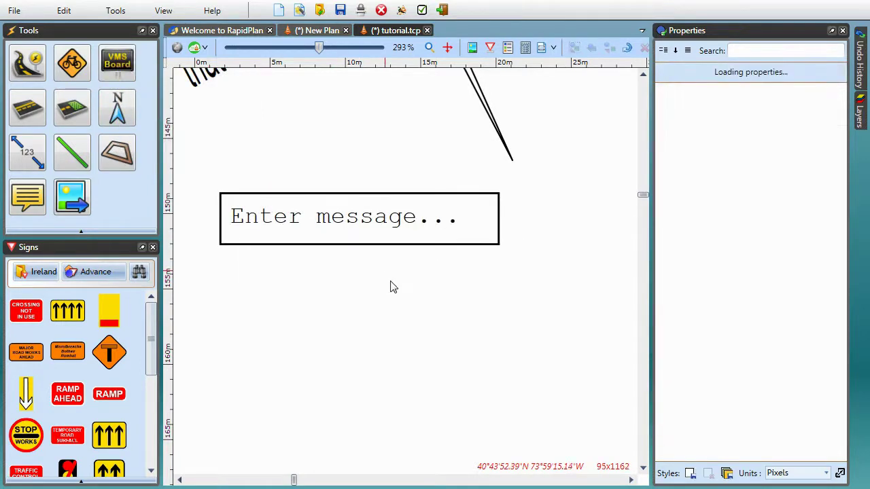
left_click(413, 231)
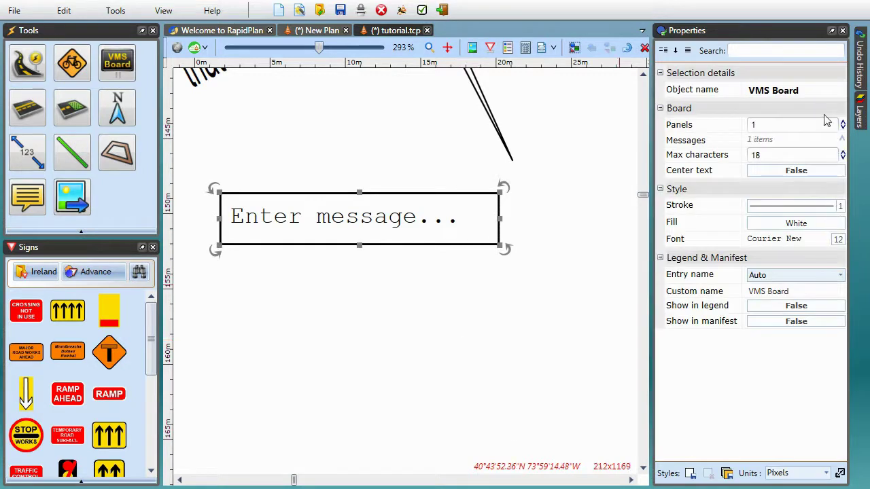
left_click(843, 125)
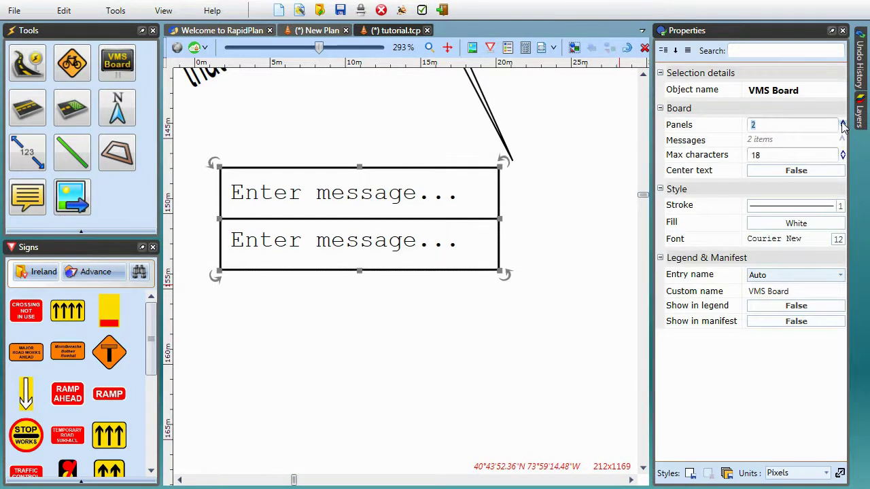
left_click(843, 125)
Step: Enter 'panel 2' and 'panel 3' as the second and third panel messages
double_click(399, 226)
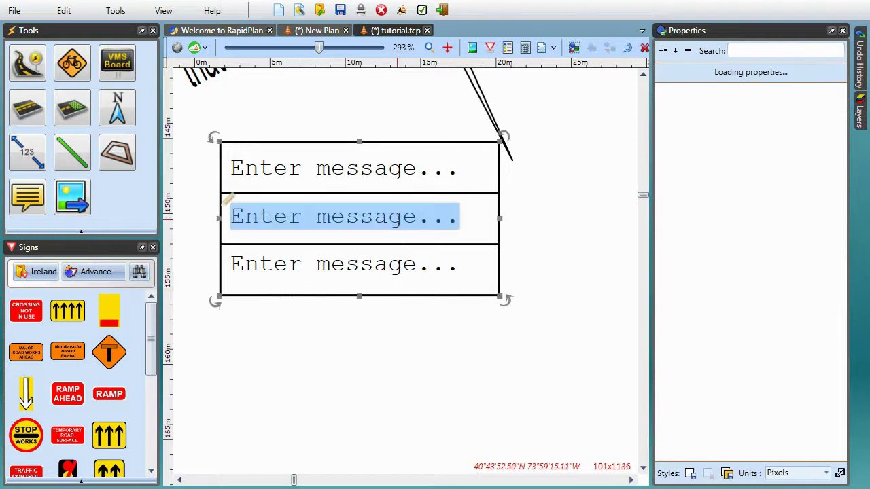
type("panel")
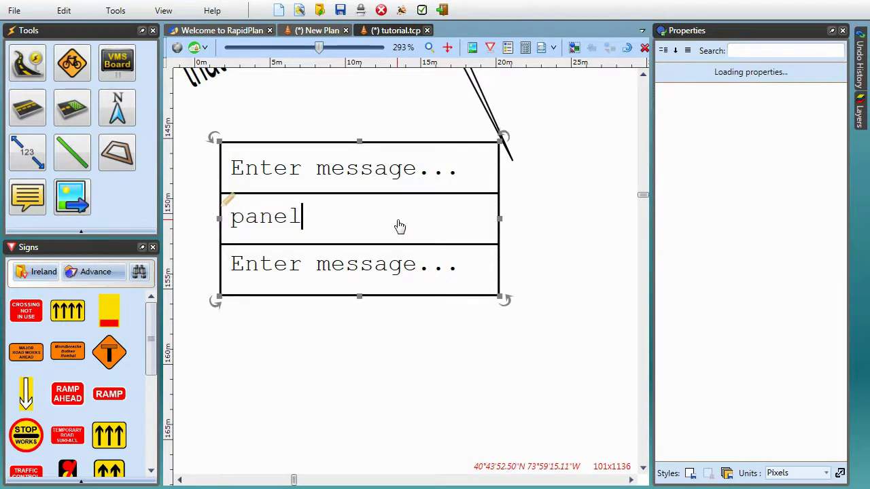
type(" 2")
double_click(417, 265)
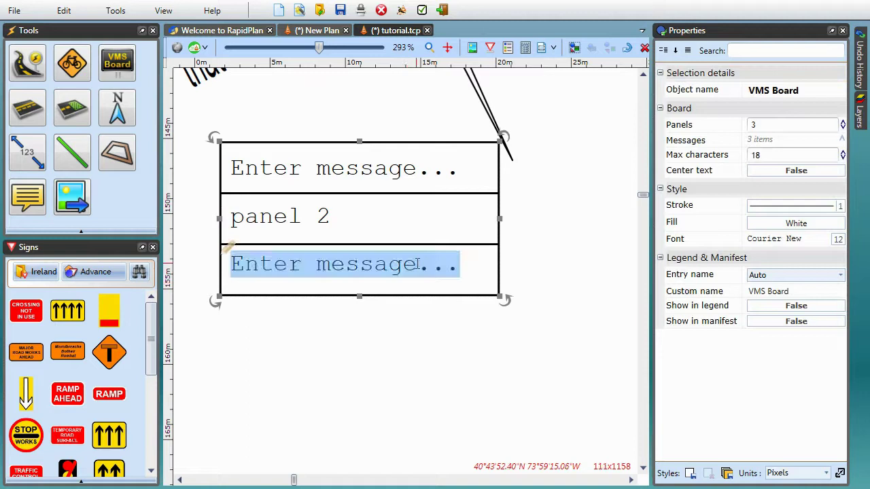
type("panel 3")
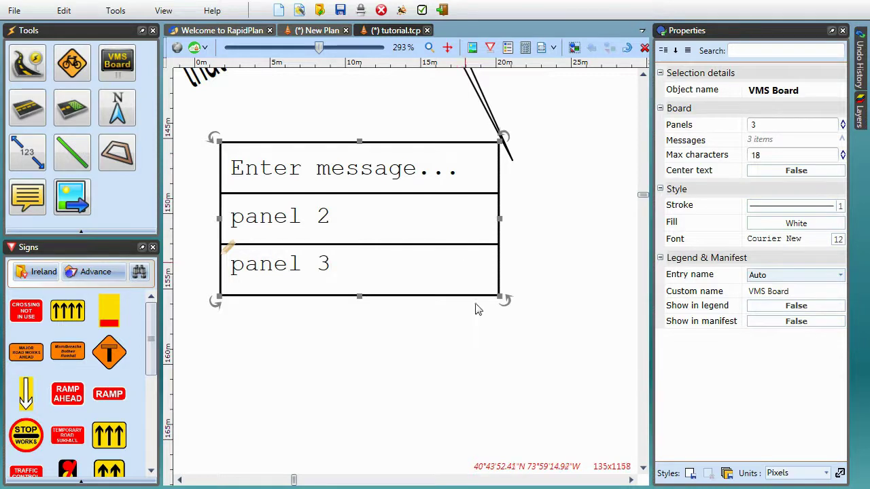
left_click(486, 348)
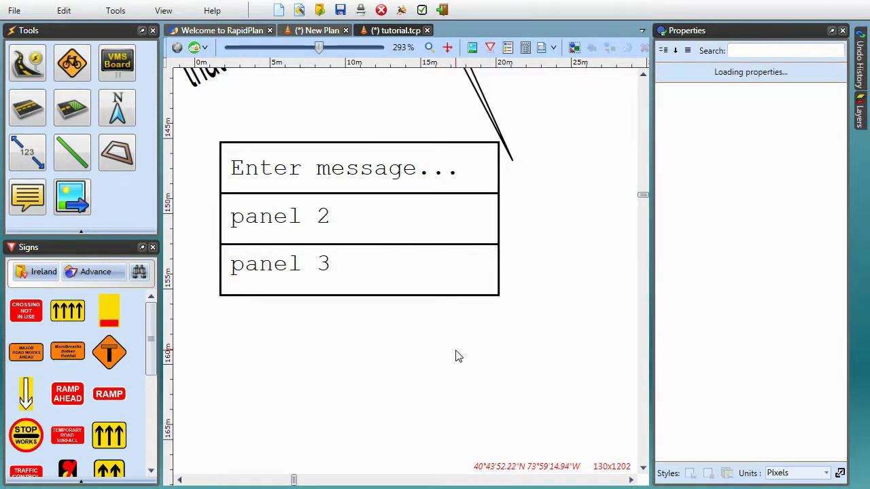
Step: Draw a straight distance marker, about 36.3 m, below the message board
scroll(458, 356, "down", 2)
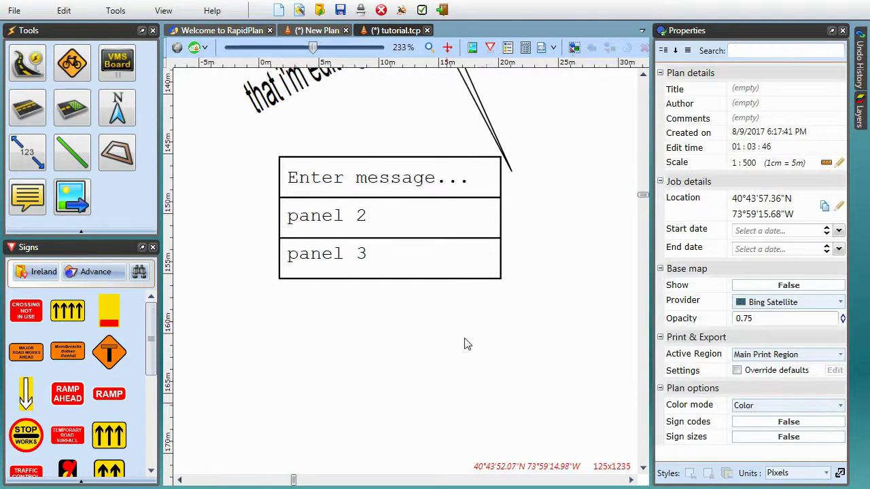
scroll(464, 344, "down", 5)
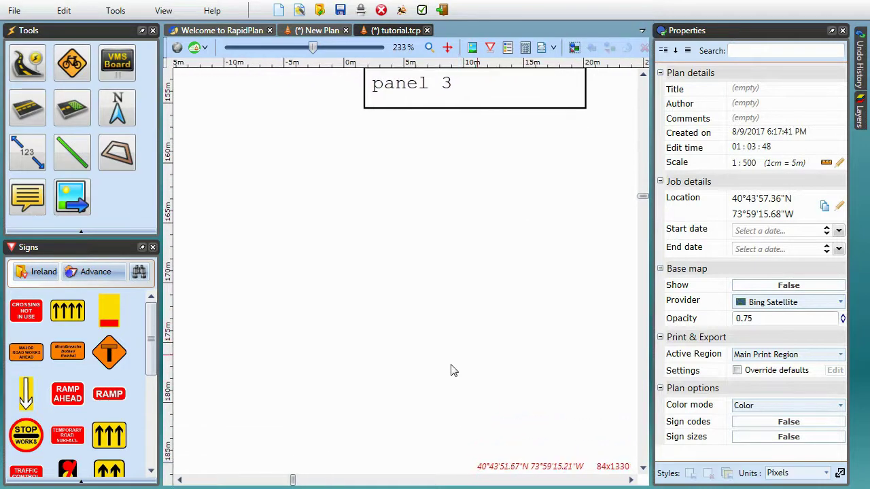
left_click(34, 153)
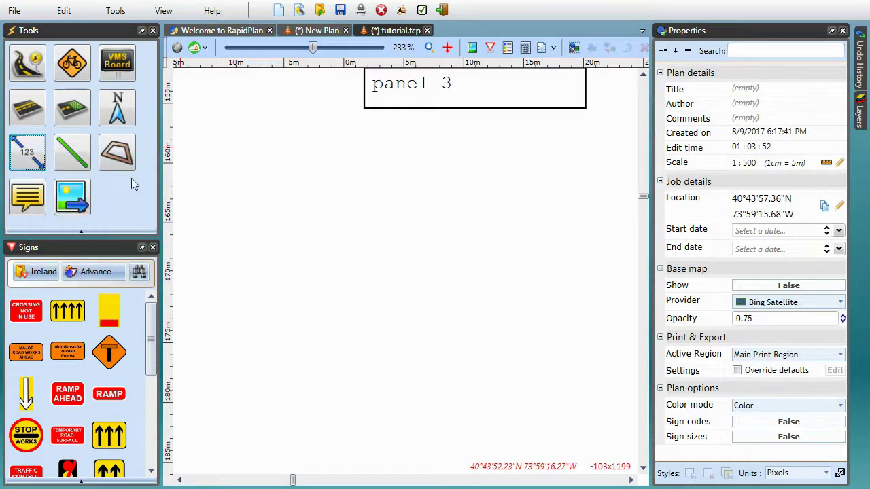
left_click(33, 152)
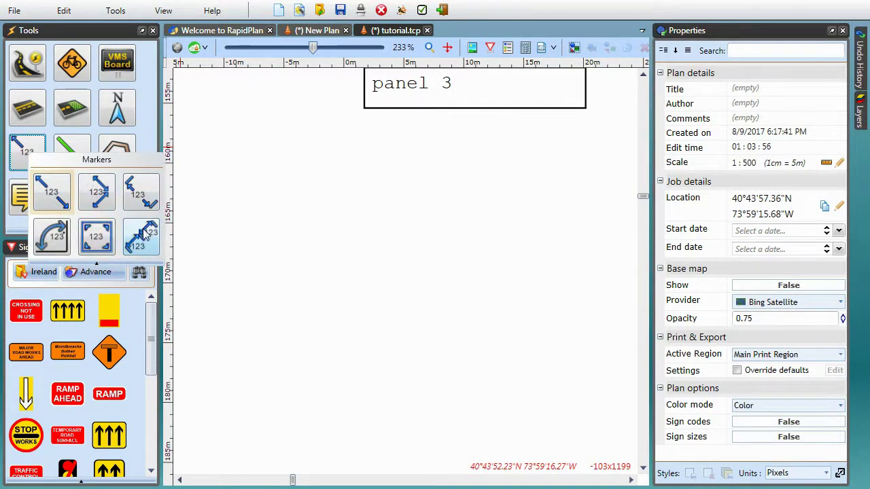
left_click(57, 196)
mouse_move(251, 233)
left_mouse_down()
mouse_move(378, 226)
mouse_move(615, 244)
mouse_move(577, 266)
left_mouse_up()
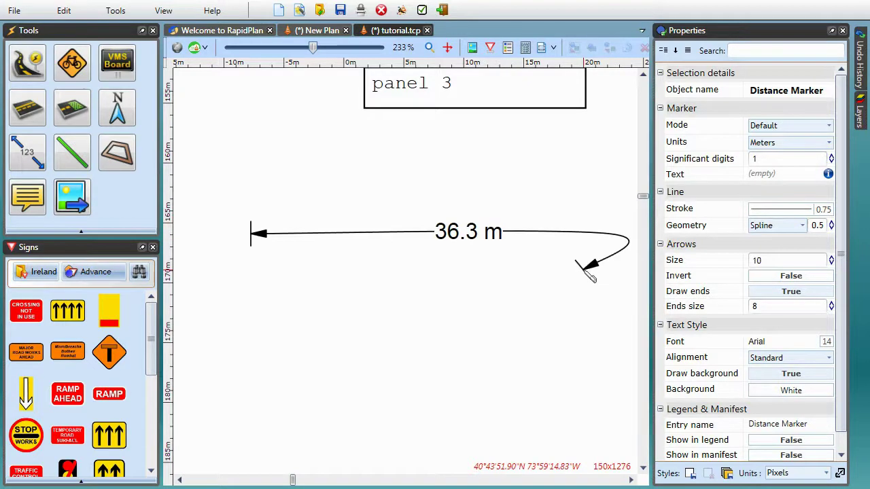
Step: Straighten the marker and give it the two-line custom label 'my custom' / 'distance'
key("Escape")
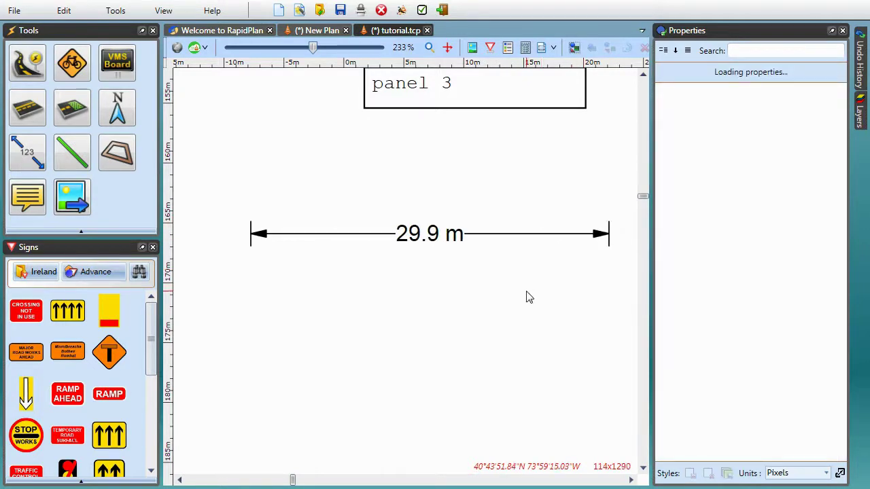
left_click(438, 241)
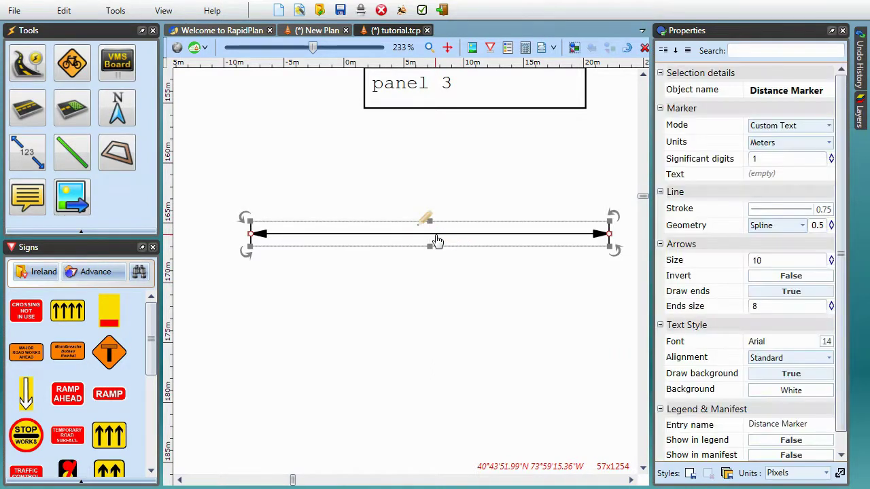
type("my custom")
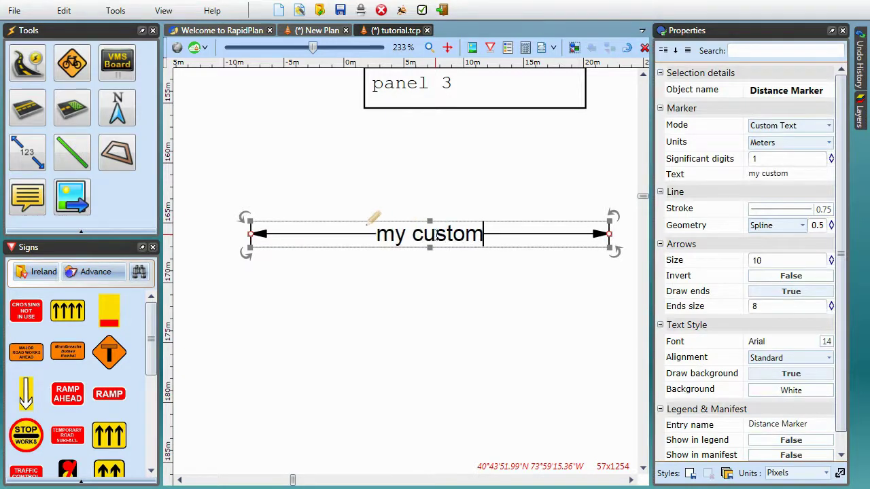
key("Return")
type("distance")
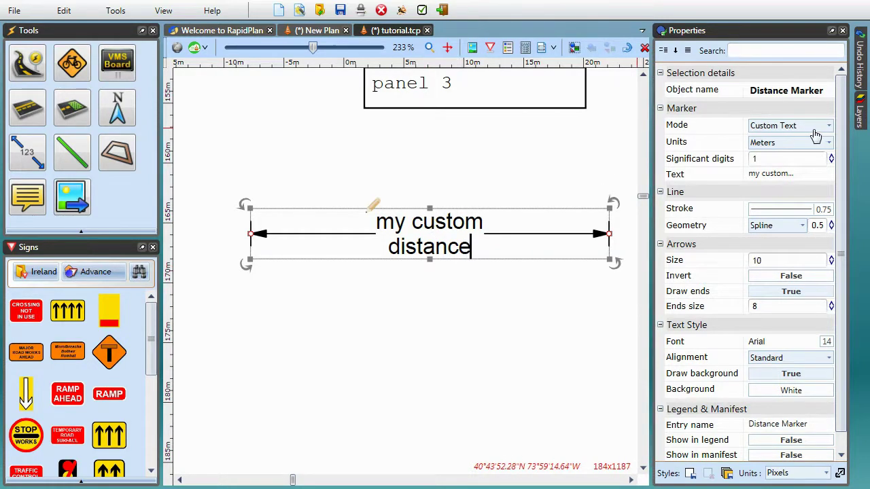
left_click(453, 246)
scroll(795, 129, "up", 1)
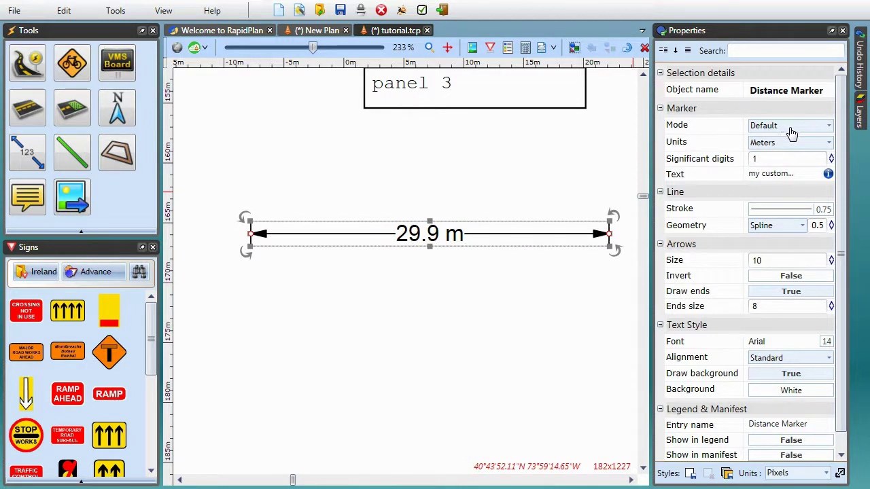
scroll(792, 133, "down", 1)
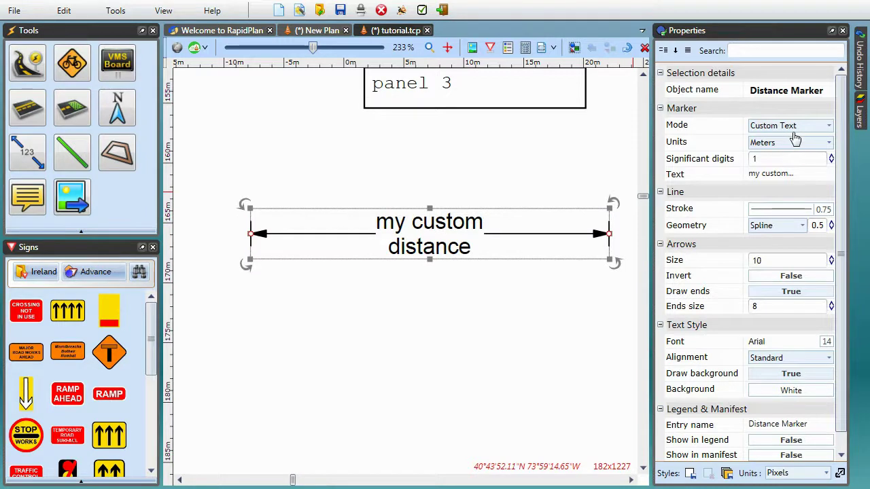
left_click(456, 320)
Step: Draw a three-span combined offset distance marker above the horizontal road
scroll(493, 292, "down", 3)
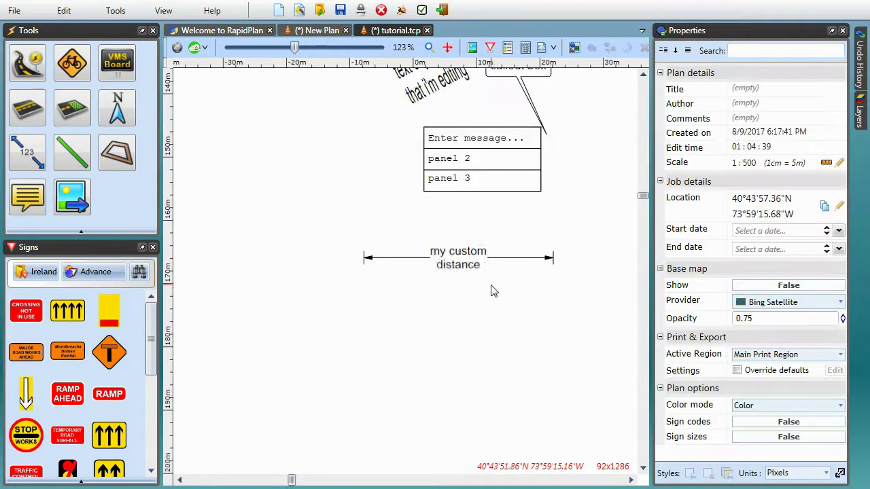
scroll(541, 224, "down", 2)
middle_click_drag(587, 180, 439, 314)
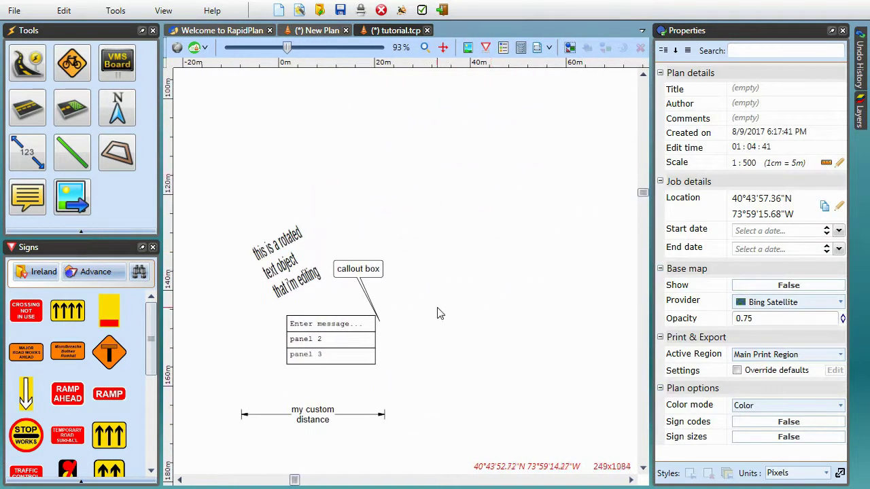
middle_click_drag(485, 227, 458, 328)
scroll(488, 256, "down", 3)
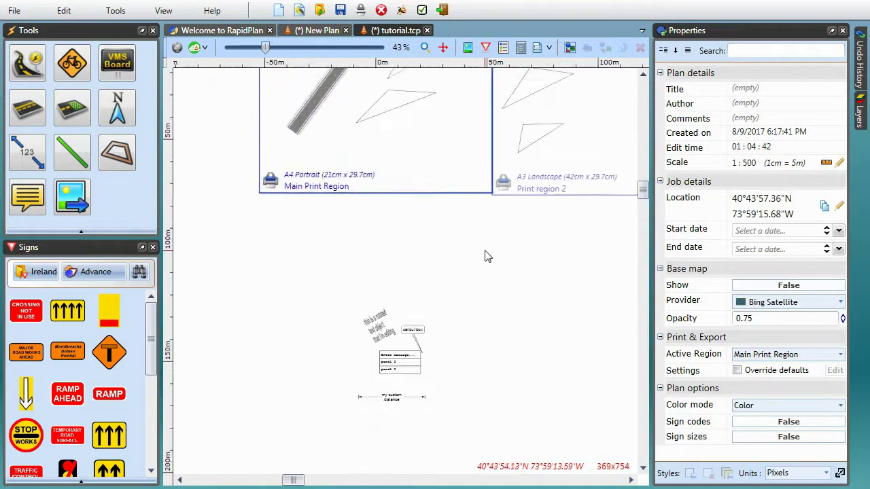
scroll(486, 257, "down", 1)
middle_click_drag(540, 195, 413, 333)
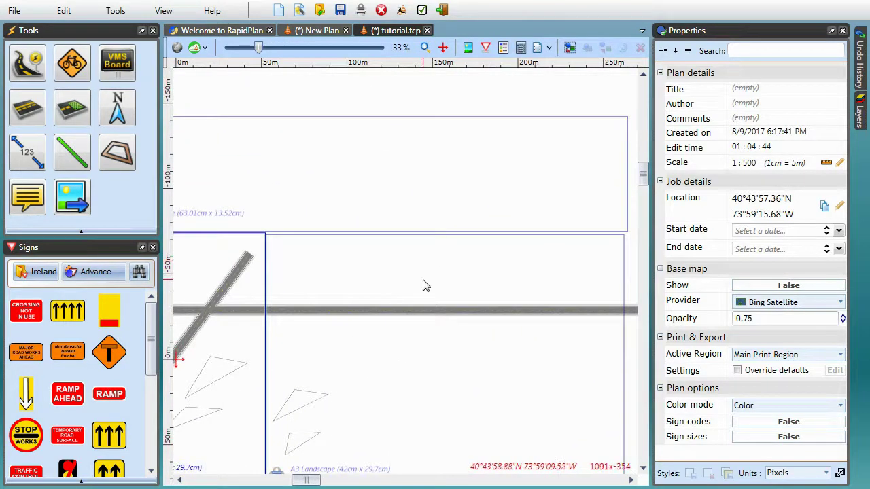
scroll(422, 285, "up", 4)
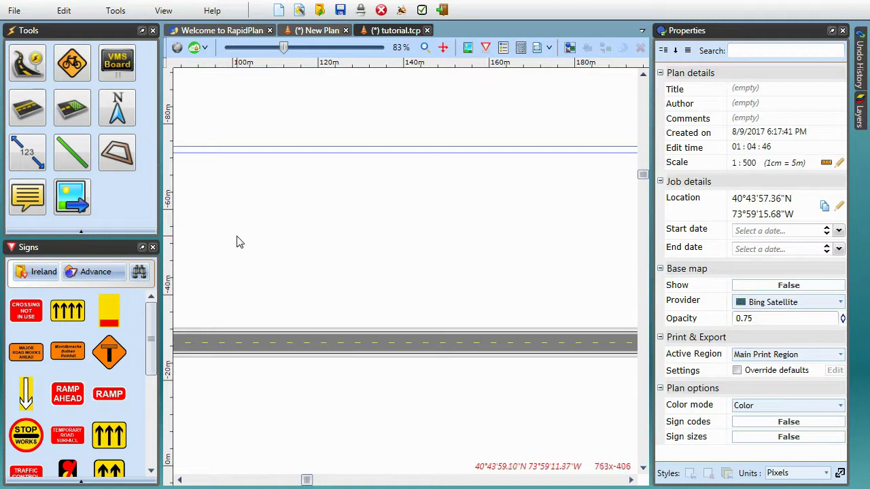
left_click(30, 155)
left_click(142, 238)
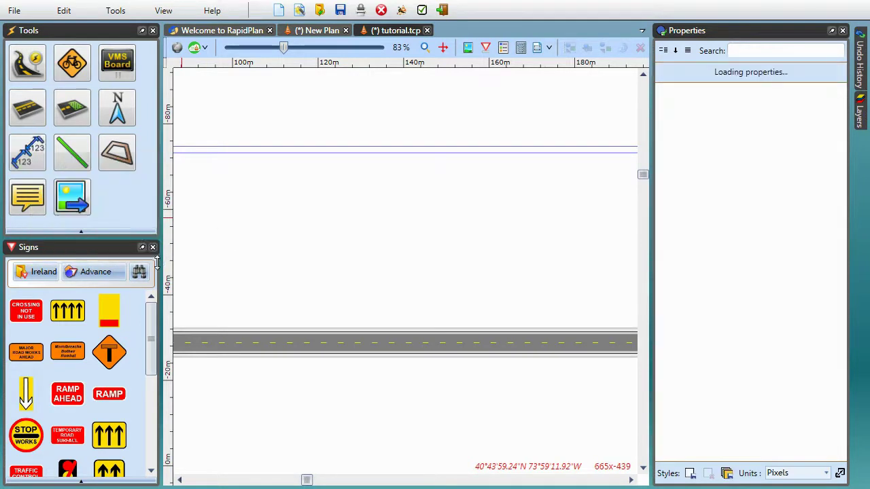
left_click(206, 322)
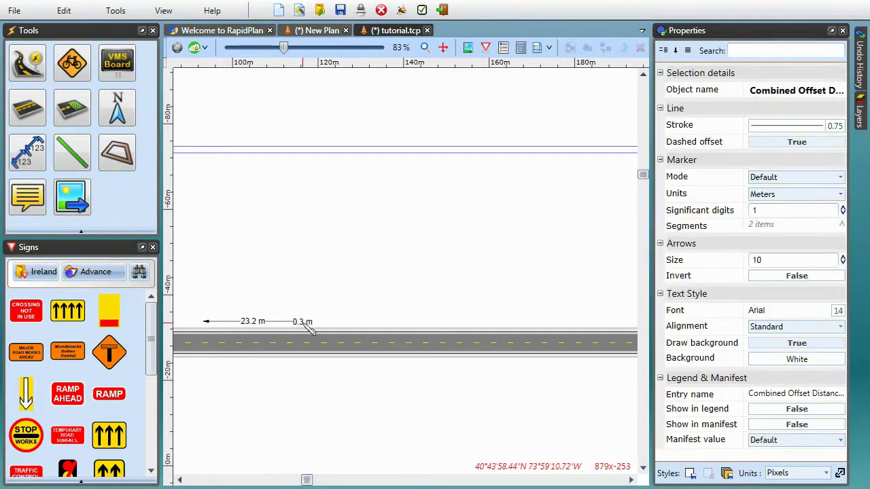
left_click(413, 322)
double_click(528, 322)
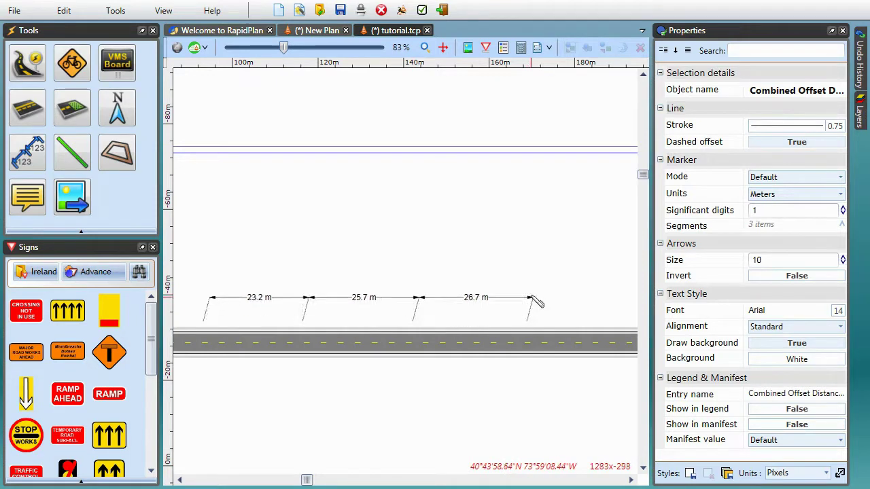
left_click(528, 279)
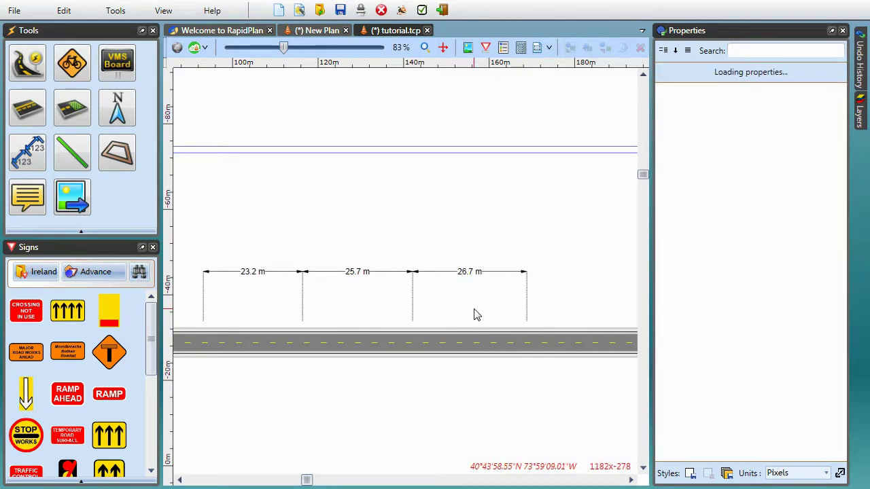
Step: Label the first two spans 'section 1' and 'section 2'
double_click(263, 277)
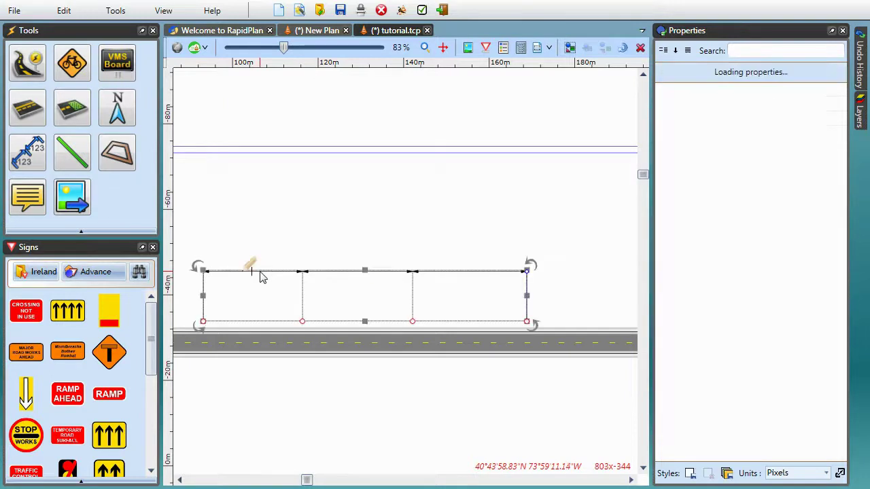
type("section")
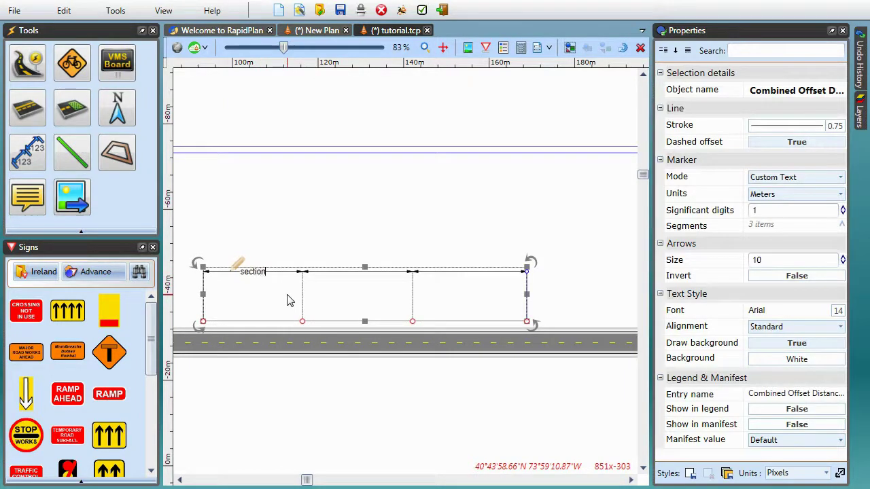
type(" 1")
left_click(365, 255)
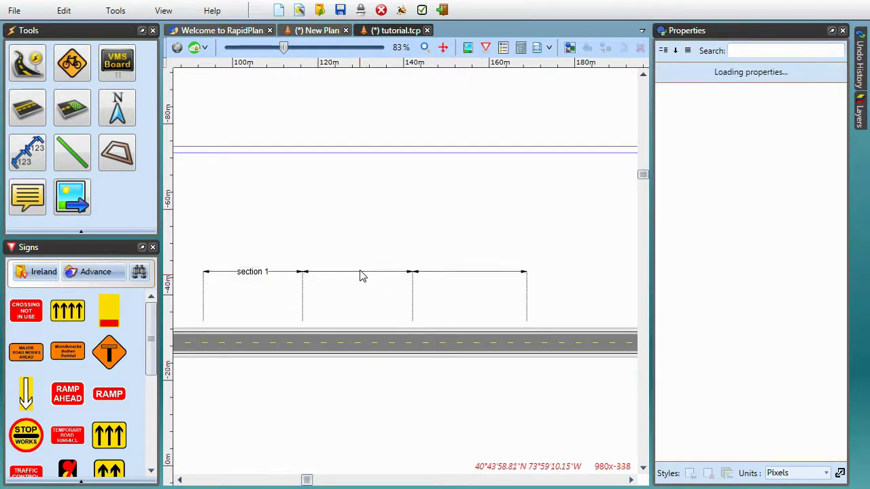
left_click(306, 279)
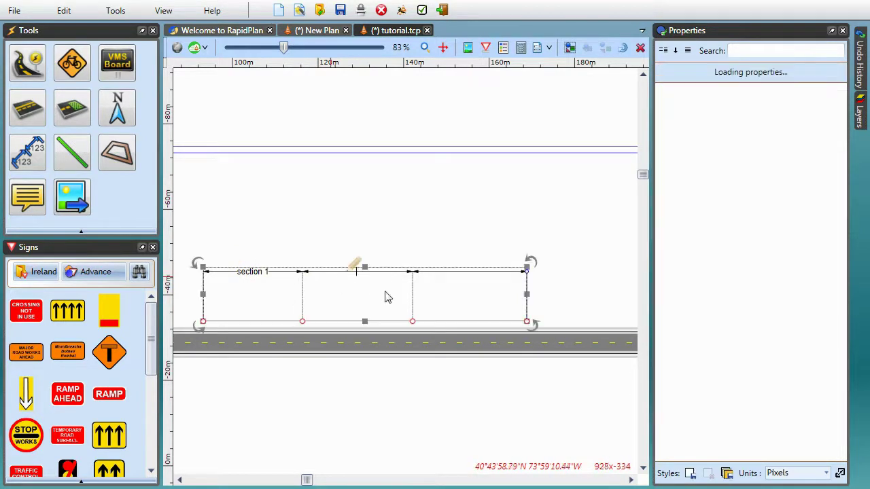
type("as")
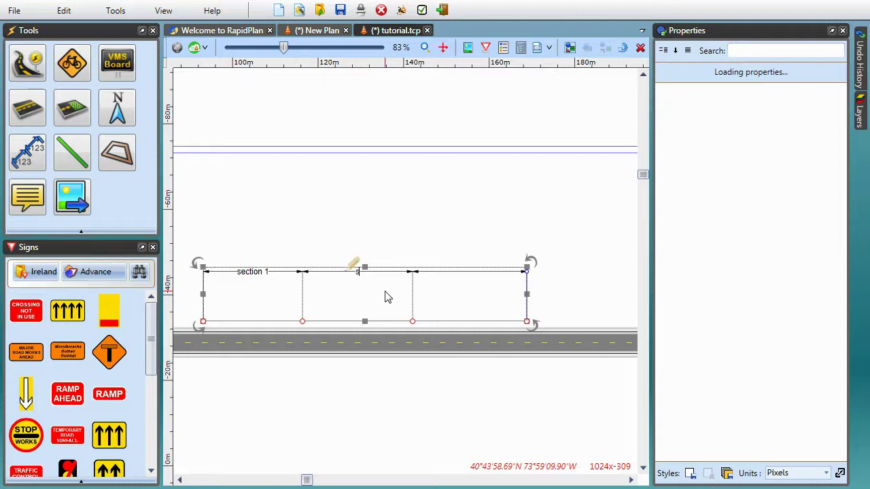
type("ection 2")
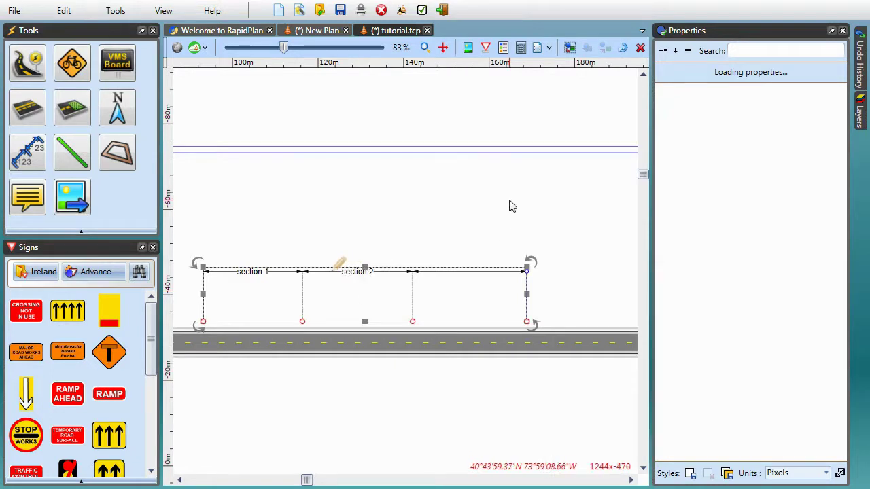
left_click(512, 206)
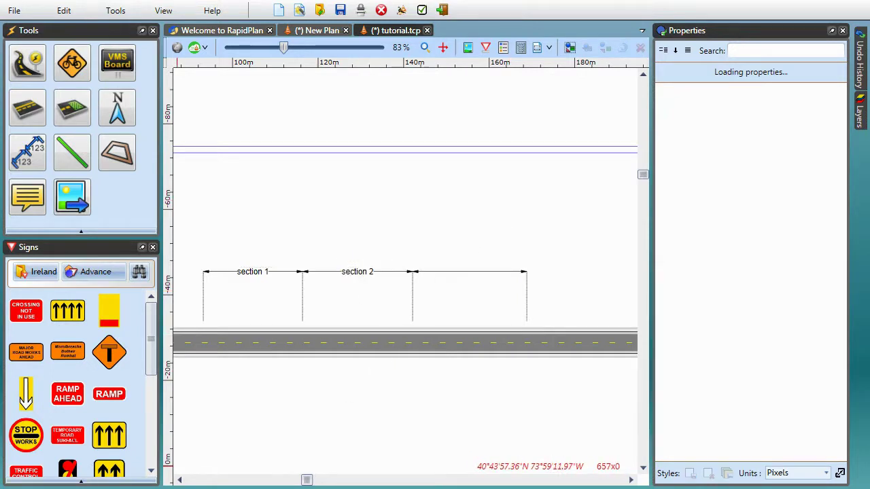
Step: Save the plan with Ctrl+S and select the horizontal road to show its properties
key("ctrl+s")
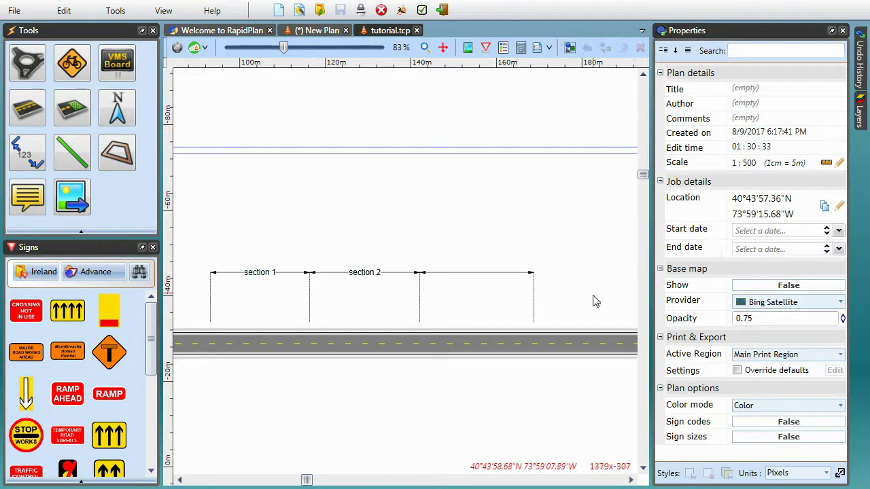
left_click(599, 341)
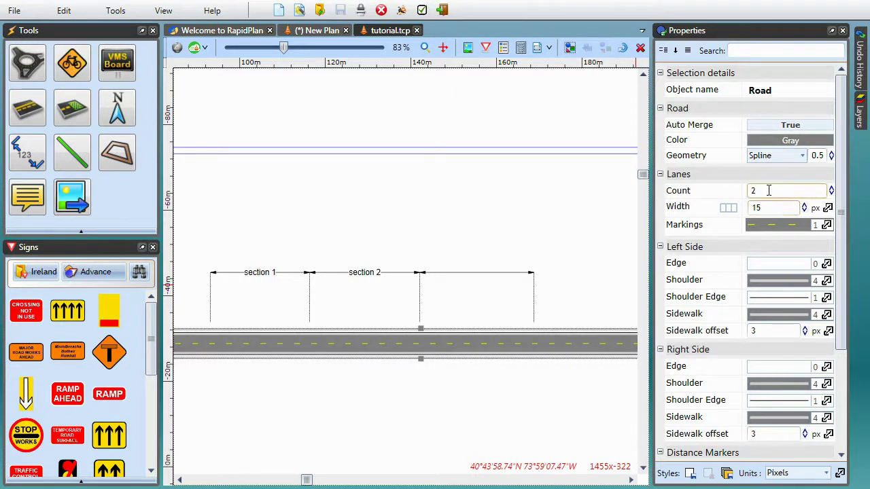
Step: Set the road to 4 lanes with a Double centre line marking
double_click(768, 190)
type("4")
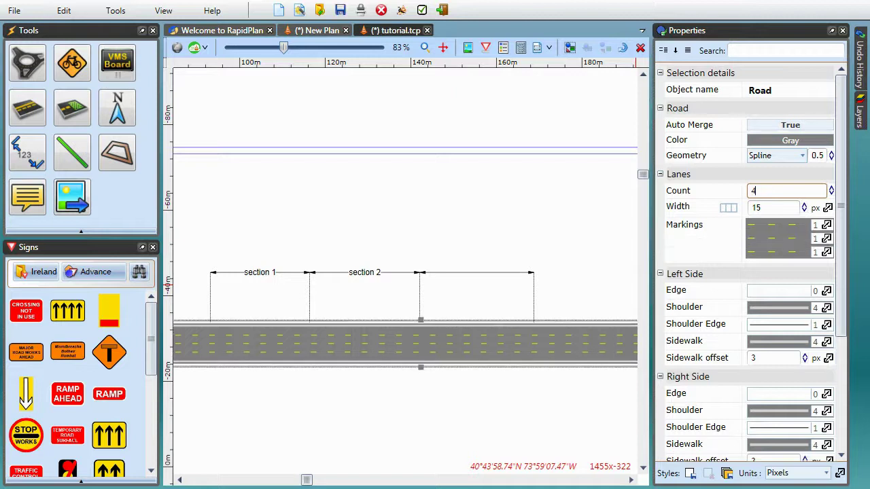
left_click(792, 243)
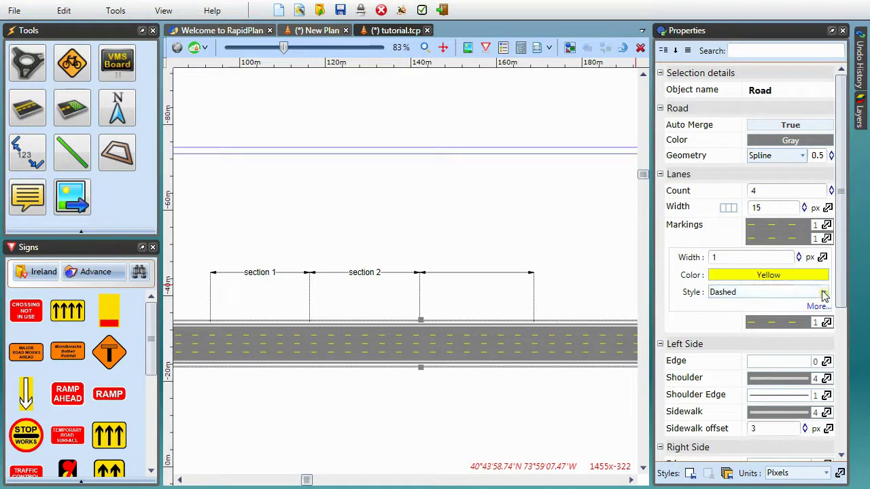
left_click(825, 293)
left_click(746, 371)
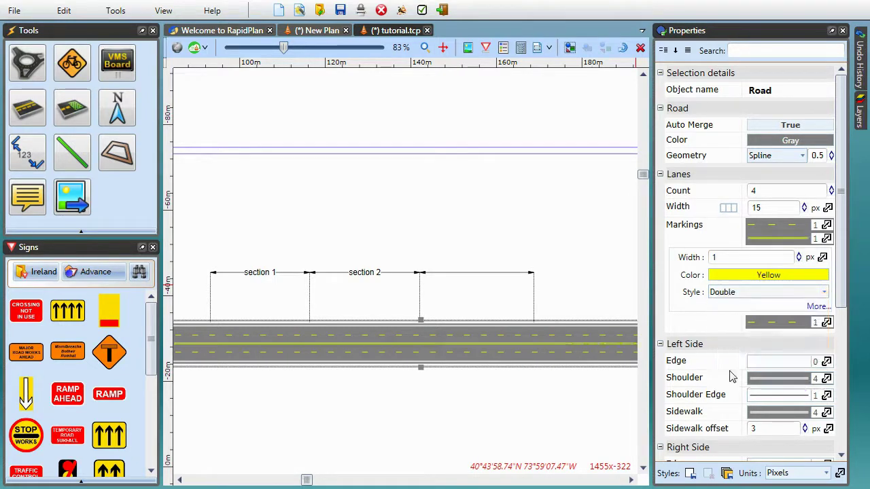
left_click(780, 244)
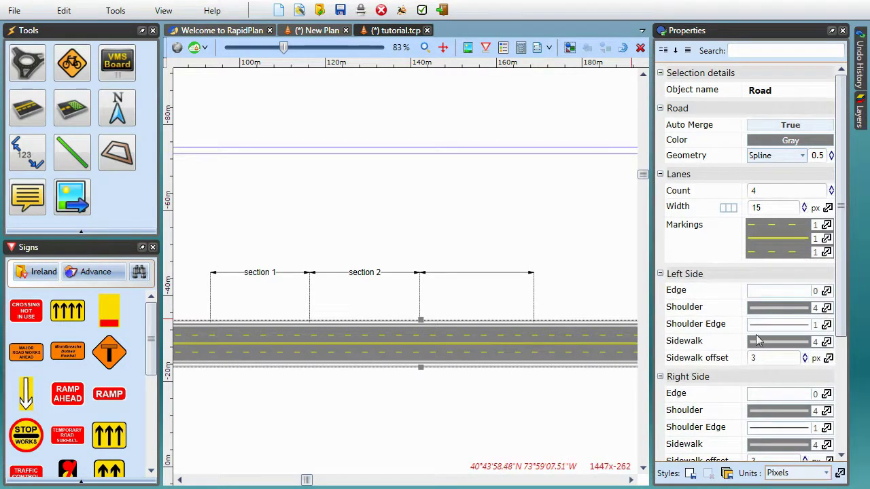
Step: Switch units to Meters and give the outer dashed marking 3 m dashes and 9 m gaps
left_click(797, 259)
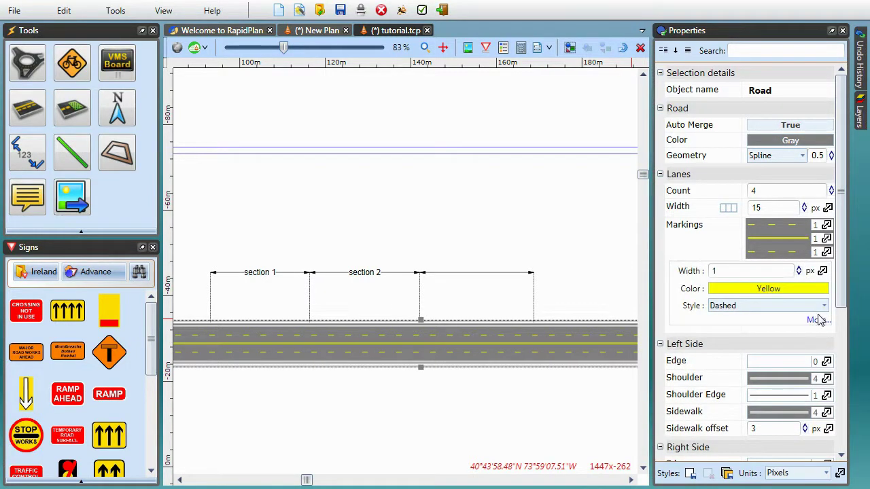
left_click(820, 323)
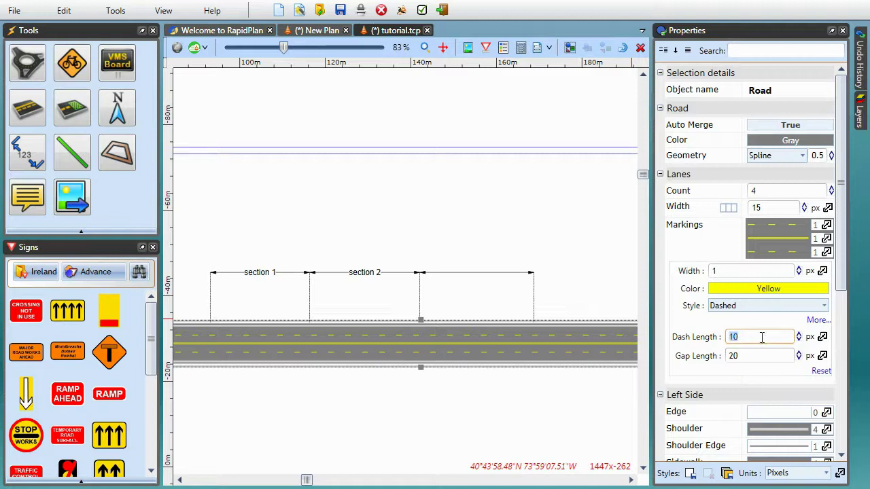
double_click(761, 335)
type("5")
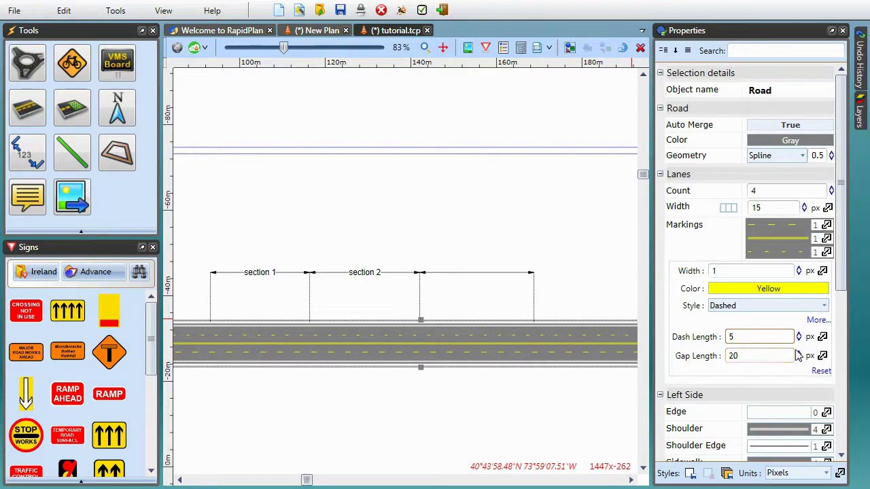
left_click(826, 474)
left_click(795, 488)
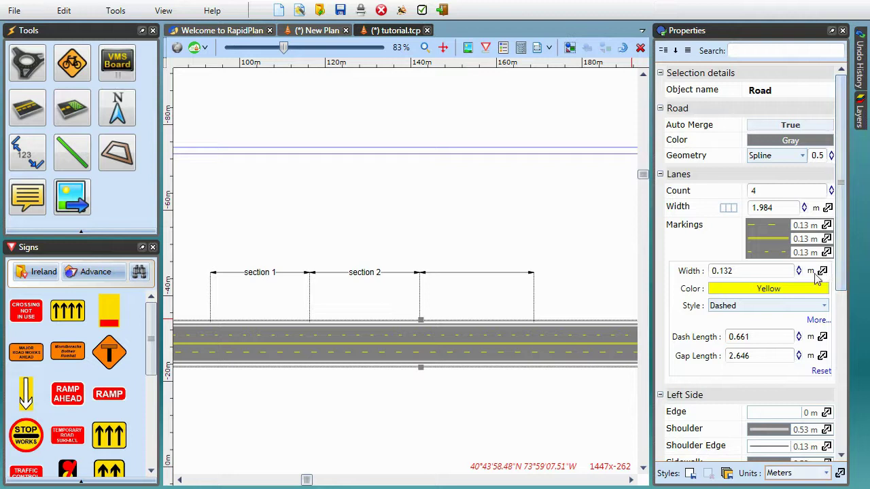
left_click(766, 337)
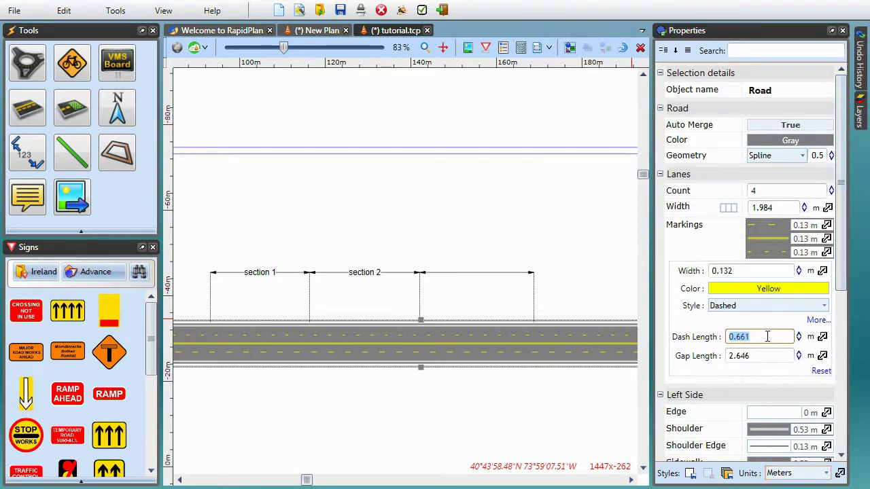
type("3")
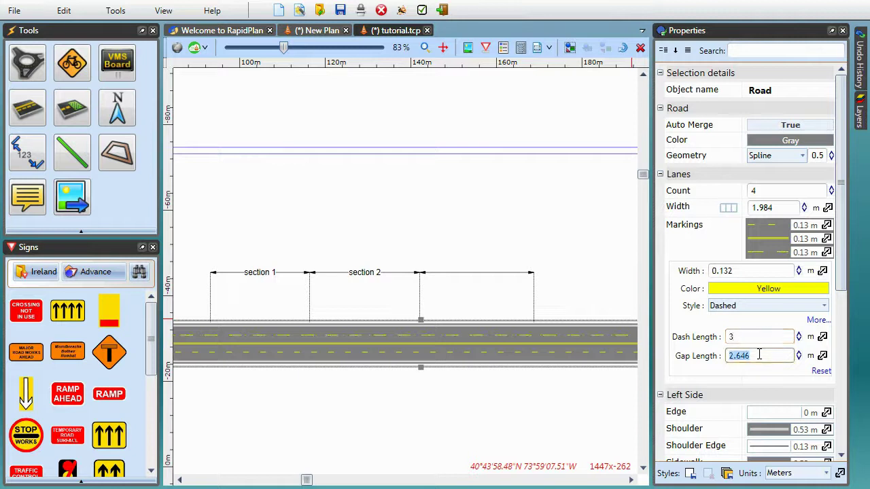
type("9")
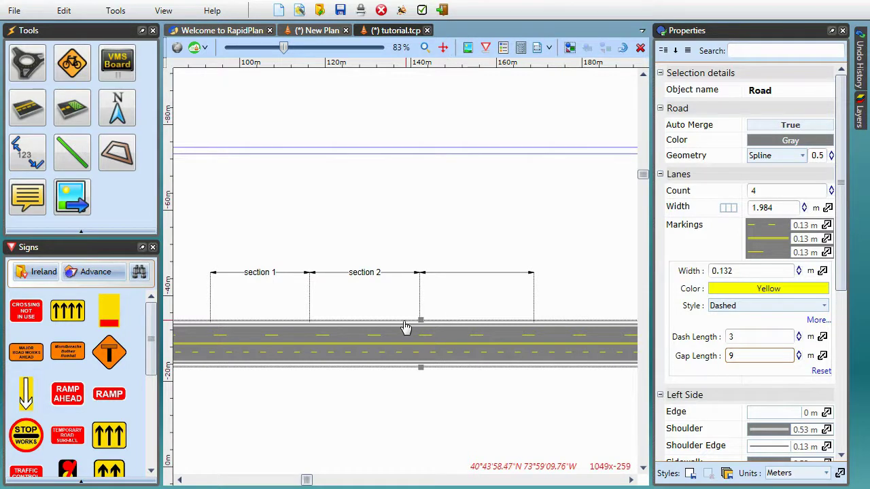
Step: With the offset distance marker, measure one dash plus gap on the road (12.0 m), placed above it
scroll(313, 320, "up", 5)
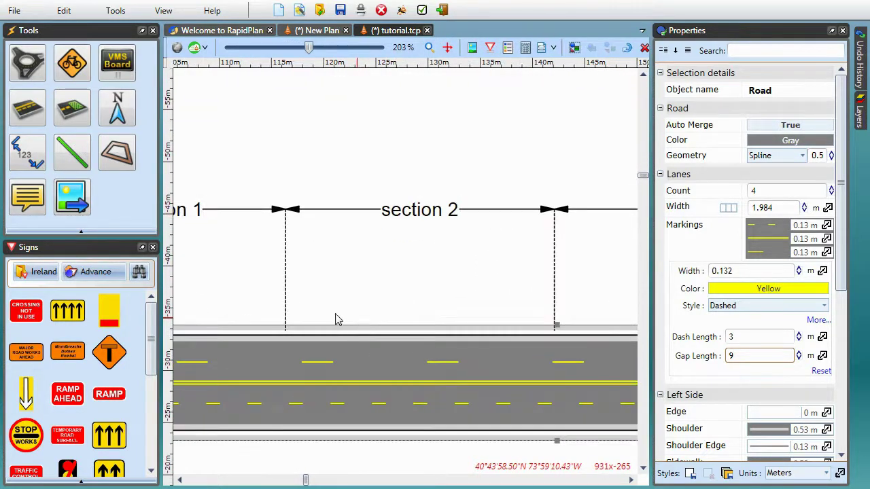
left_click(34, 161)
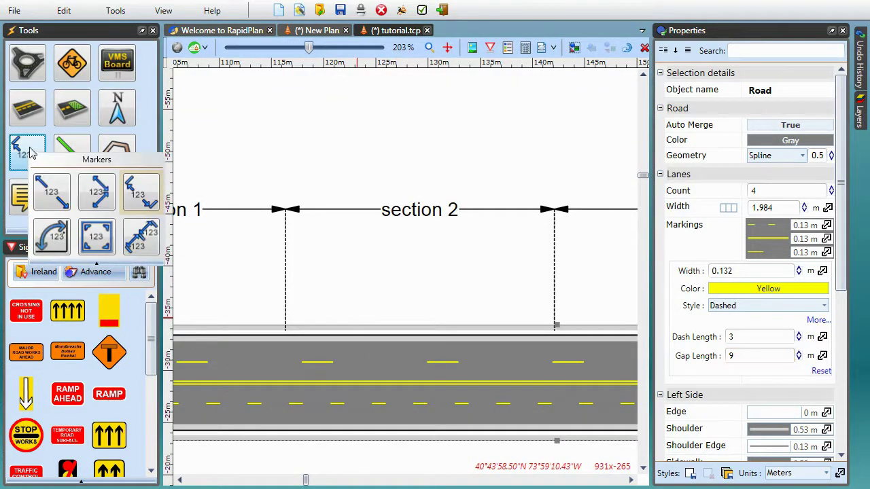
left_click(30, 151)
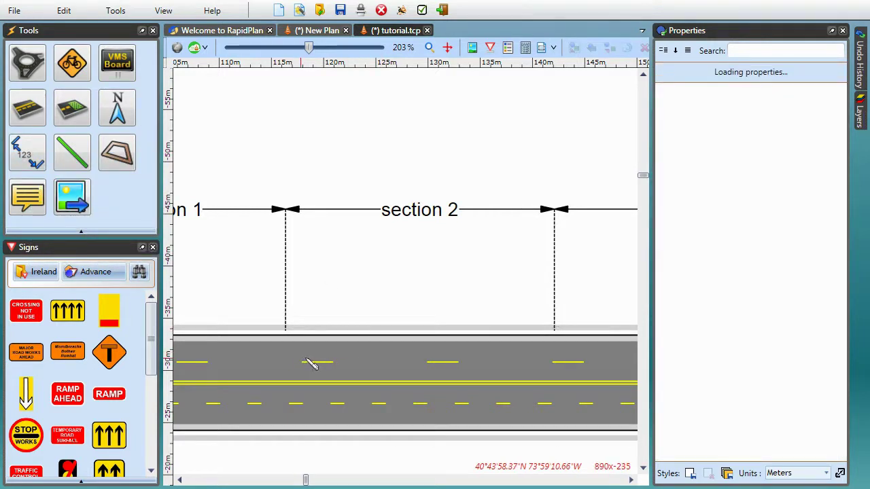
left_click_drag(305, 360, 433, 365)
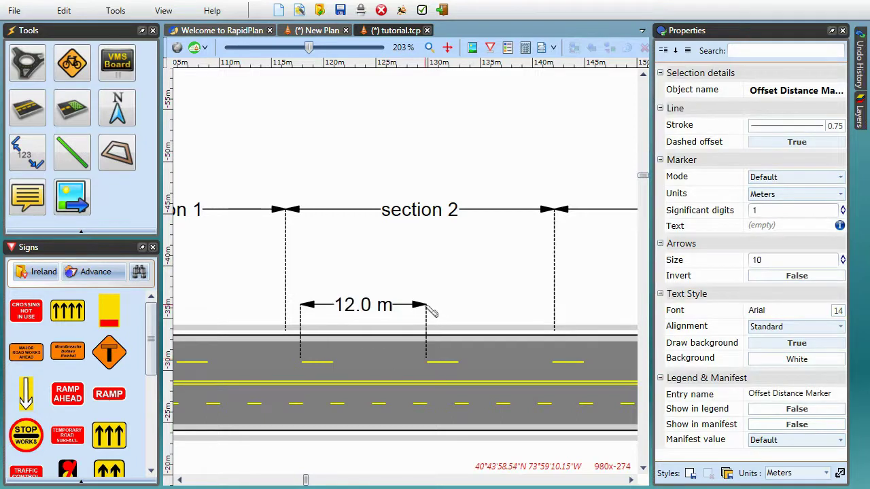
left_click(433, 307)
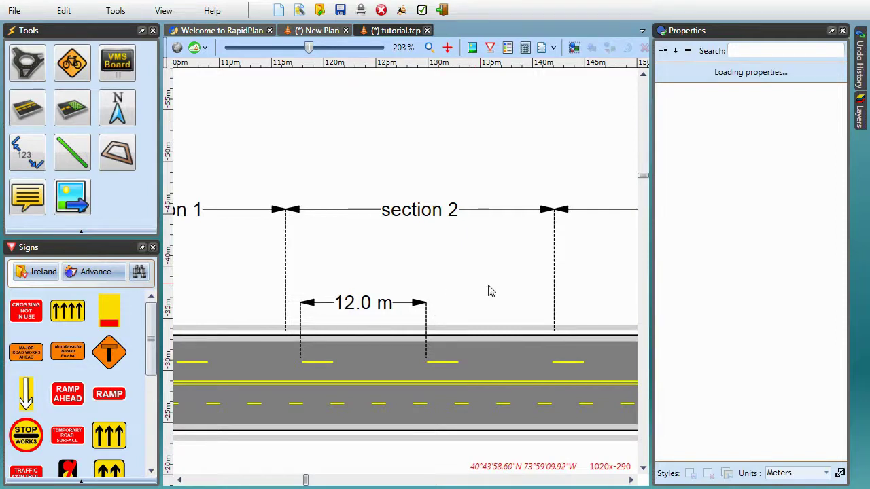
scroll(489, 286, "down", 5)
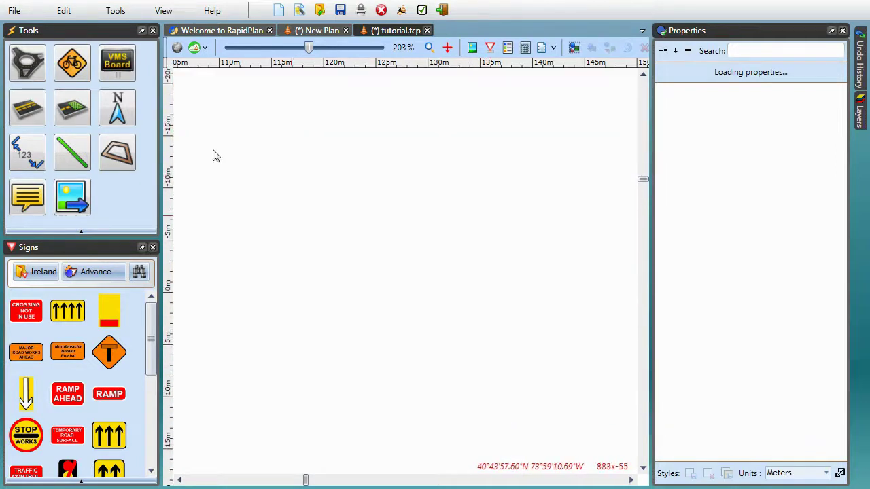
Step: Draw a straight two-lane road left to right across the empty plan, then select it
left_click(27, 63)
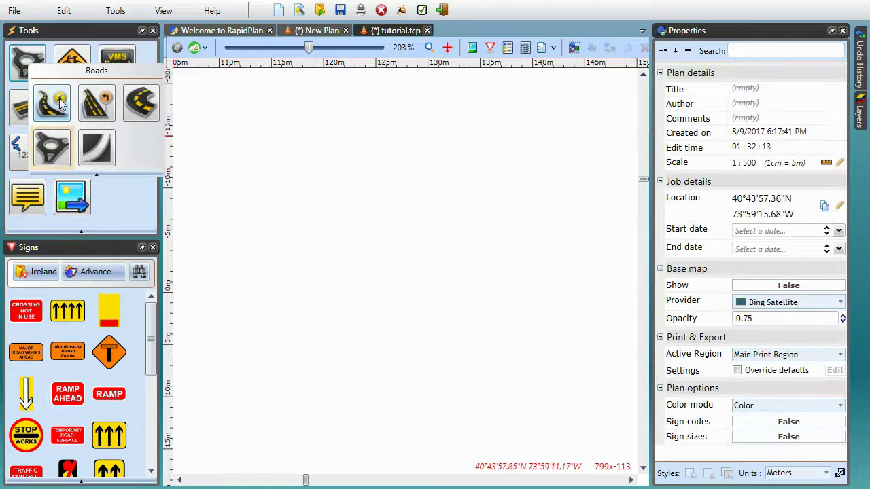
left_click(60, 102)
left_click(231, 291)
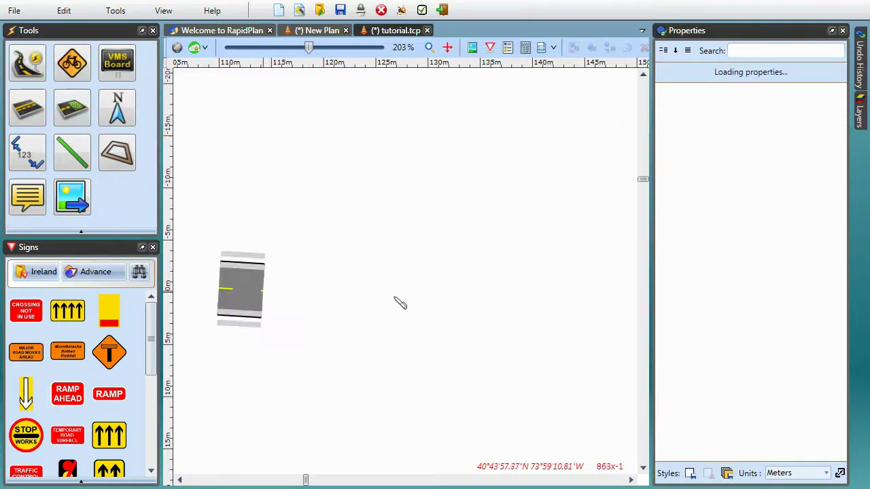
left_click_drag(400, 303, 580, 288)
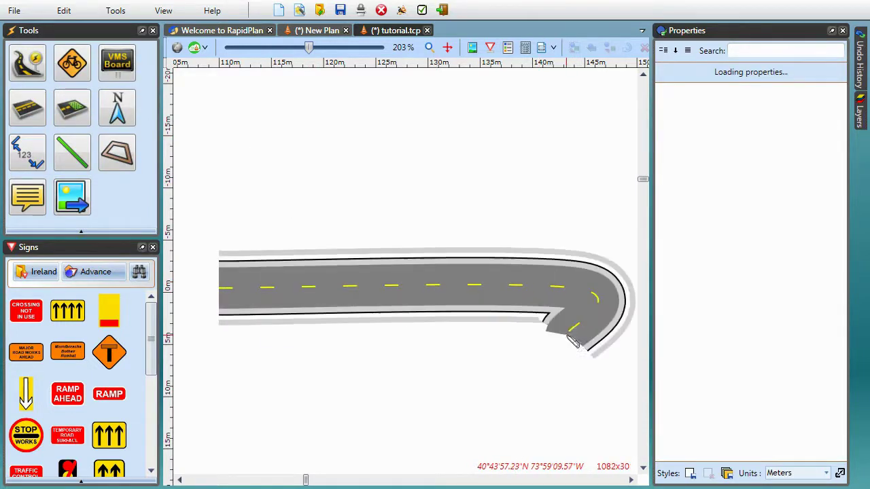
key("Escape")
left_click(562, 306)
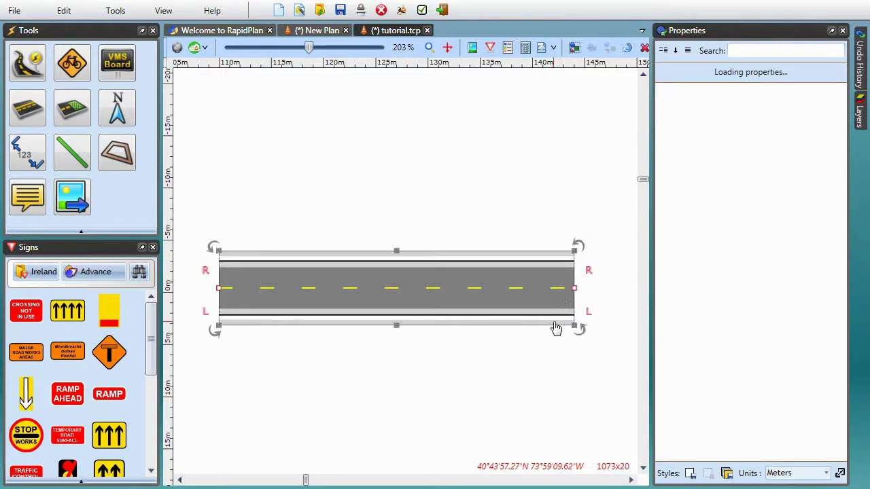
left_click_drag(556, 329, 556, 330)
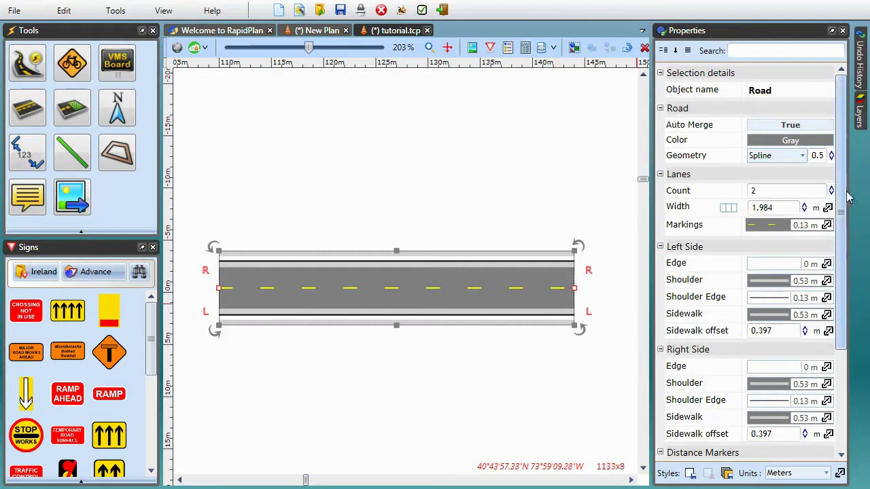
mouse_move(847, 244)
left_mouse_down()
mouse_move(860, 334)
mouse_move(853, 259)
left_mouse_up()
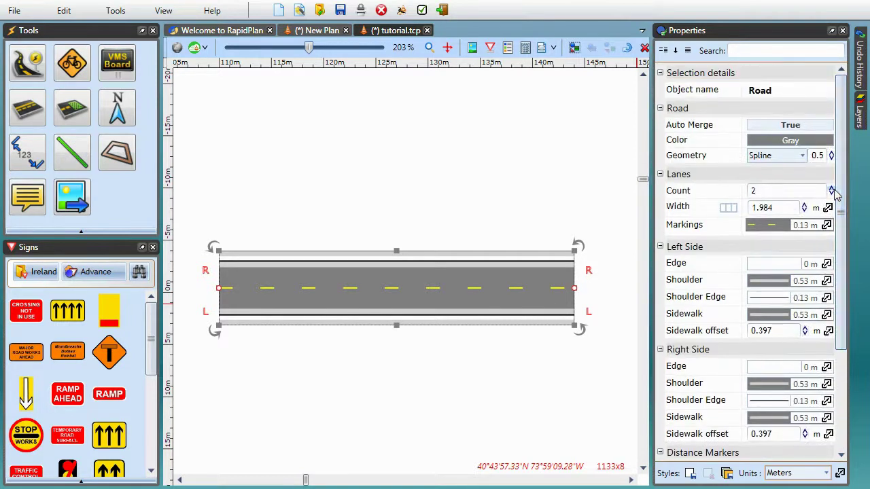
Step: In Road Quick Edit, set the left and right sidewalk widths to 0 and save
double_click(412, 305)
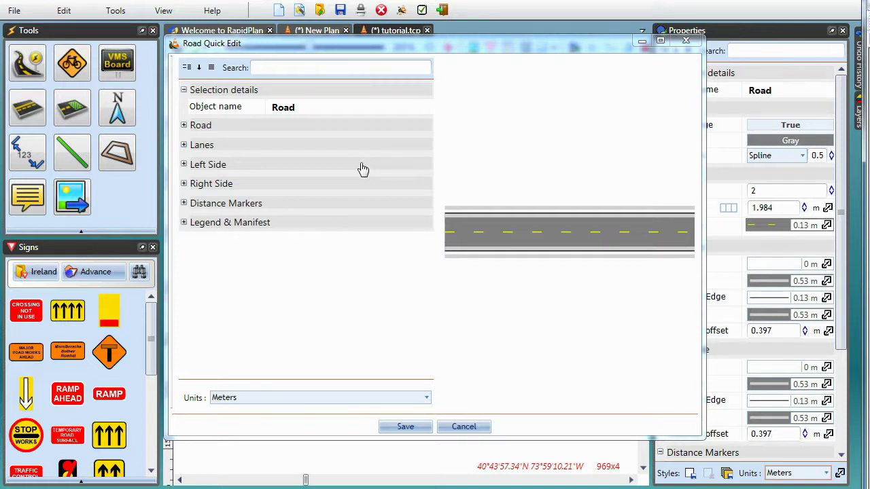
left_click(218, 165)
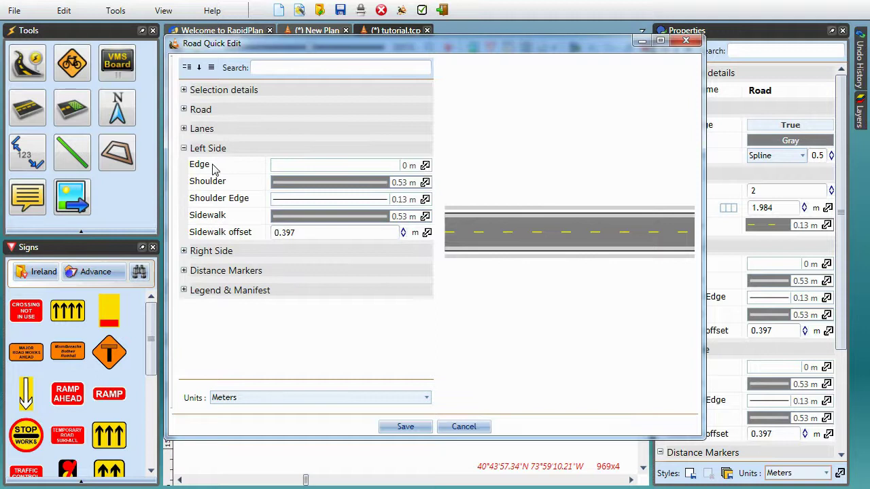
left_click(295, 224)
double_click(281, 235)
type("0")
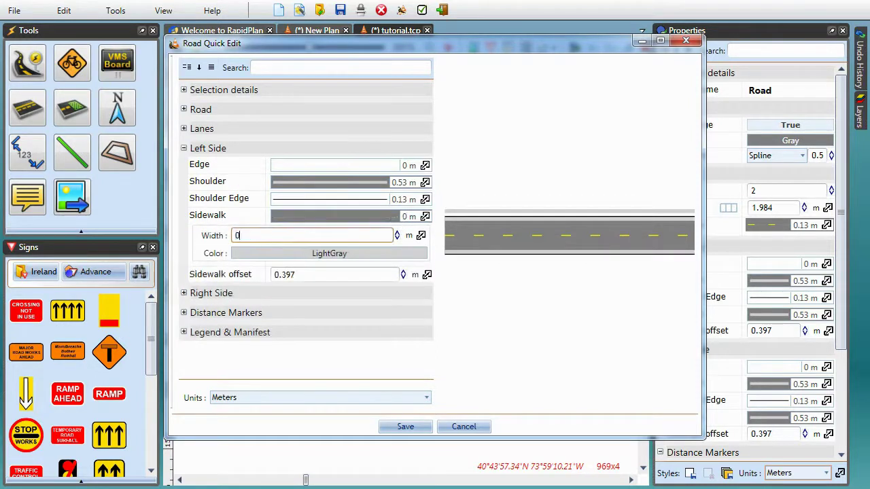
left_click(219, 296)
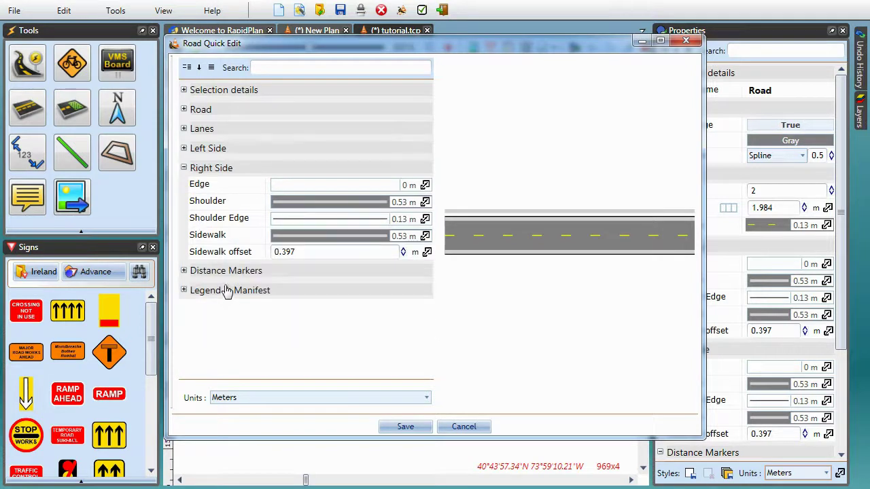
left_click(282, 241)
double_click(281, 255)
type("0")
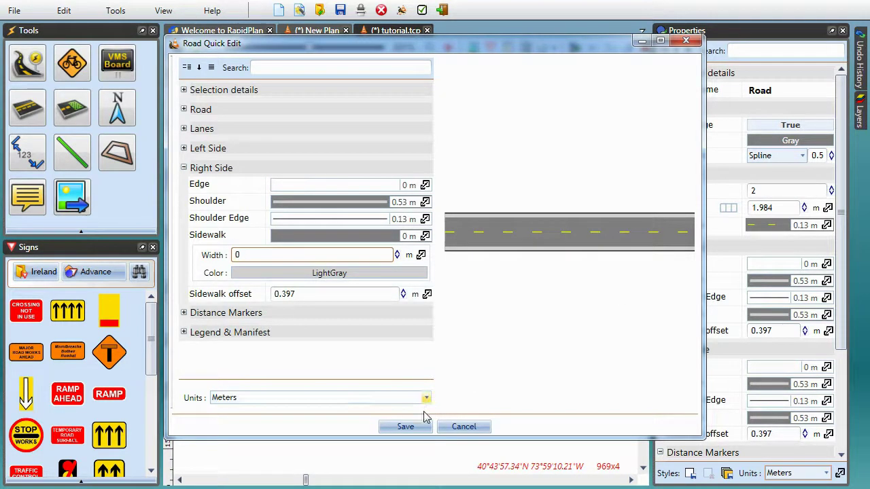
left_click(406, 427)
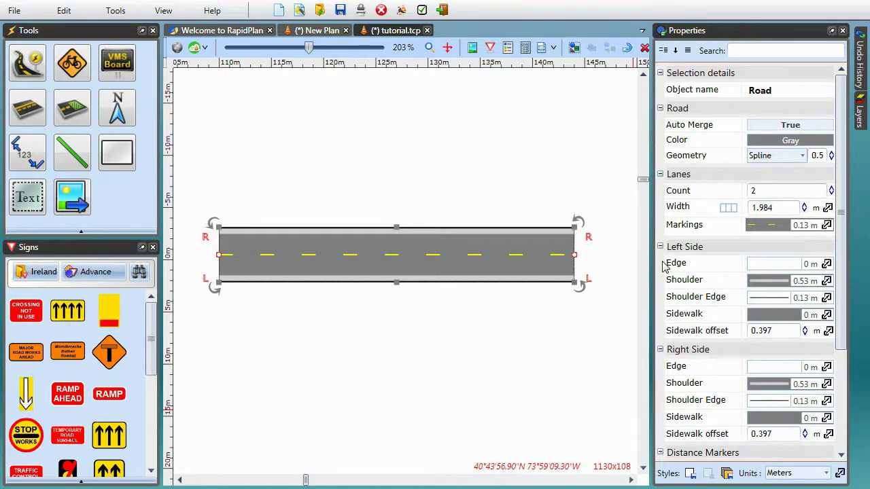
Step: Draw a large rectangle near the top centre and a tall narrow rectangle at the left
left_click(468, 362)
scroll(462, 346, "down", 3)
scroll(464, 317, "down", 2)
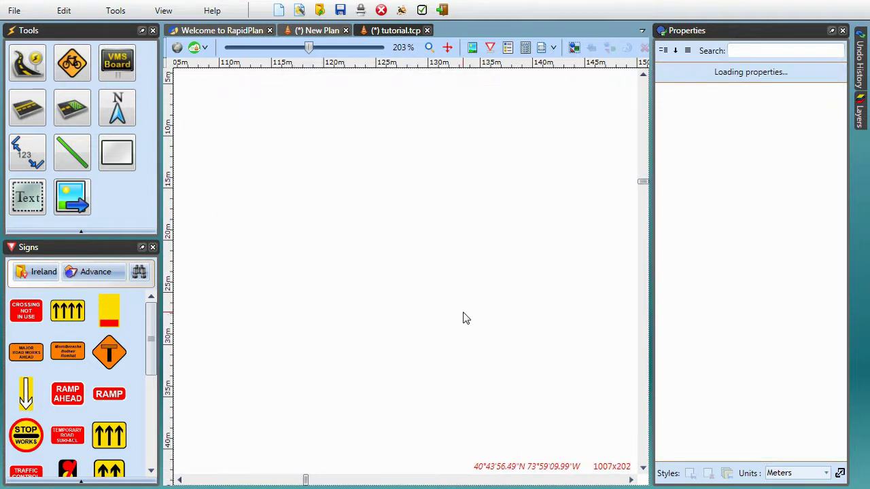
left_click(119, 152)
left_click(141, 192)
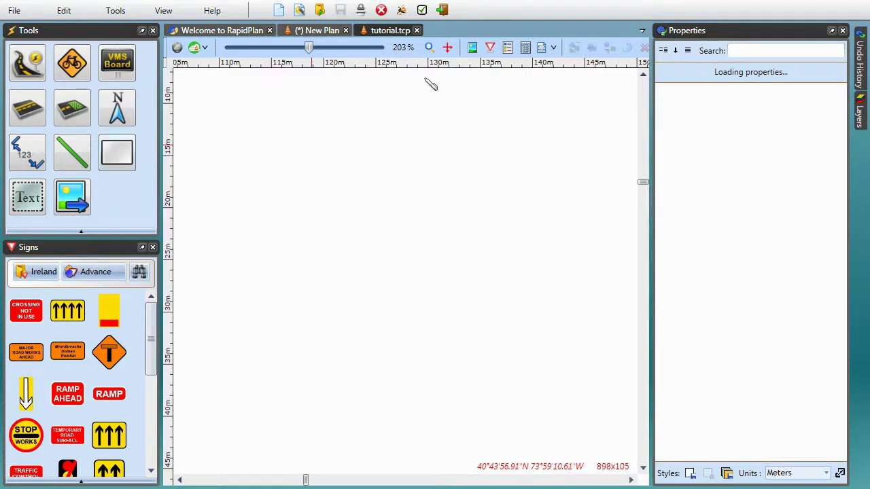
left_click_drag(378, 83, 511, 251)
left_click(225, 110)
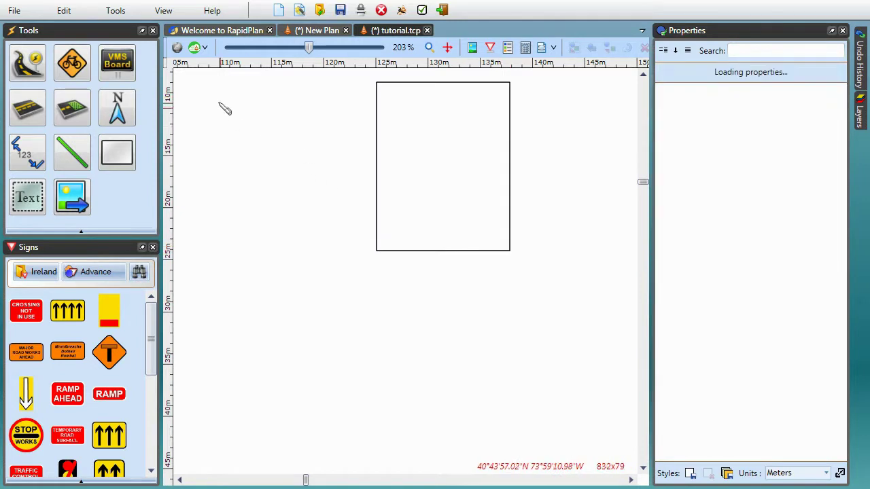
left_click_drag(216, 85, 273, 226)
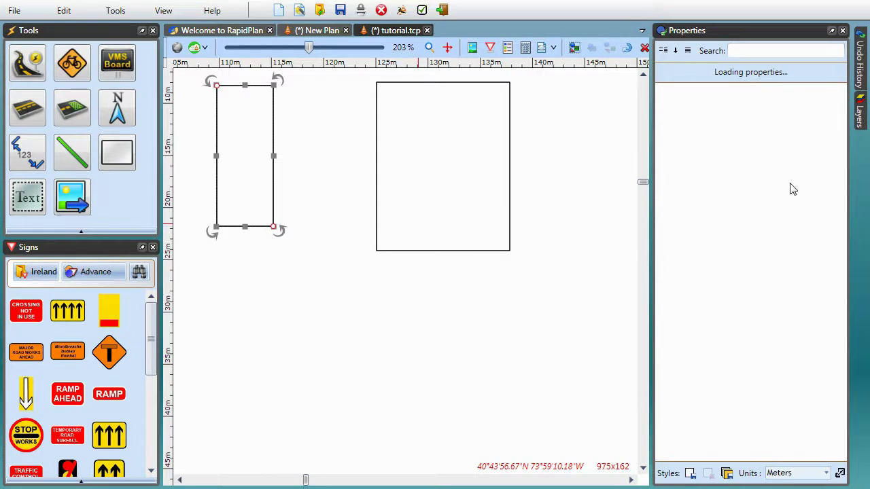
Step: Give the tall rectangle a red outline of width 3
left_click(787, 125)
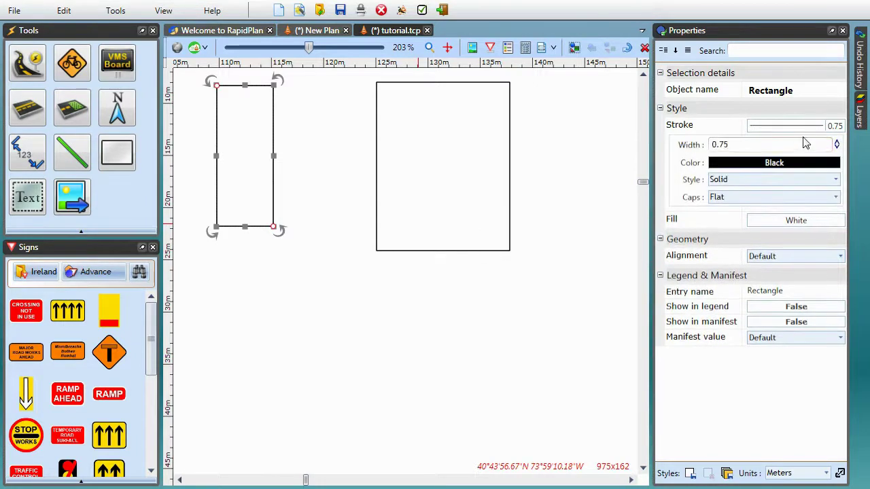
double_click(796, 144)
type("3")
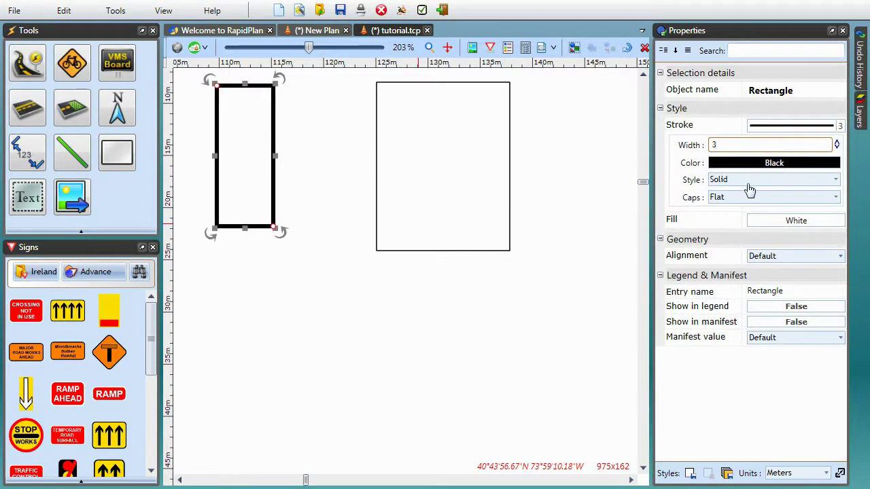
left_click(754, 163)
left_click(771, 176)
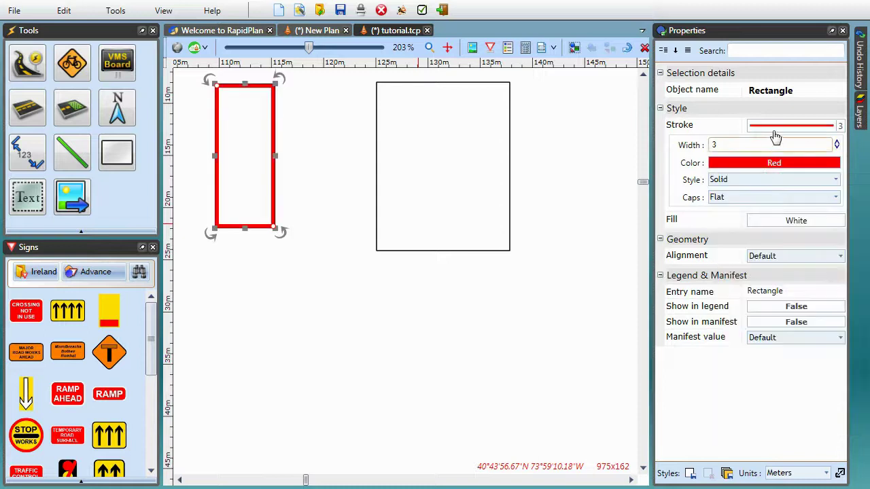
Step: Give the tall rectangle a red Dotted Hatch fill
left_click(788, 144)
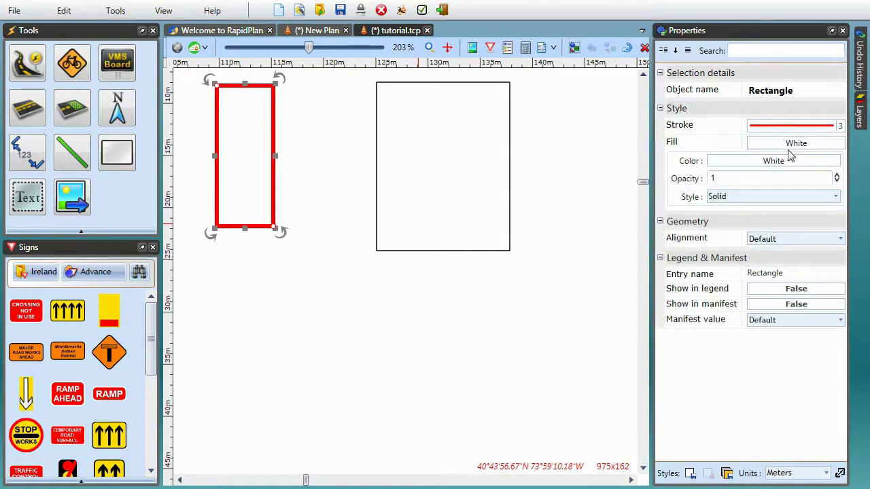
left_click(781, 162)
left_click(770, 175)
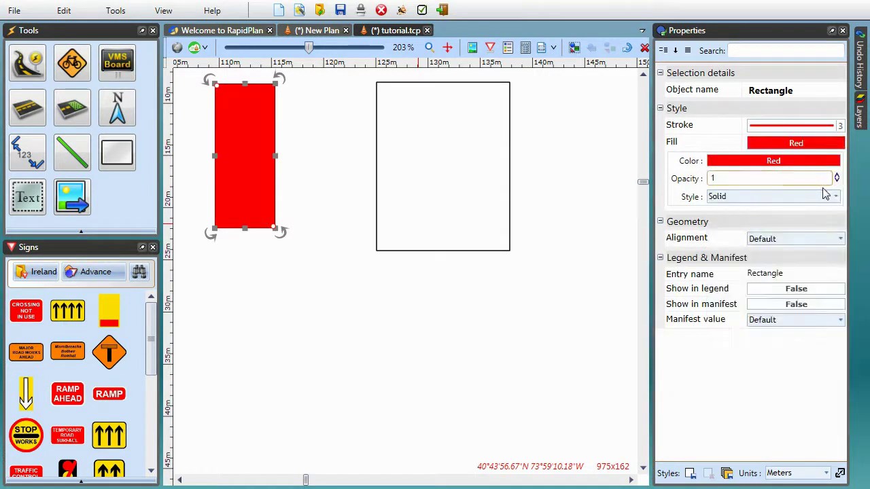
left_click(830, 196)
left_click(765, 315)
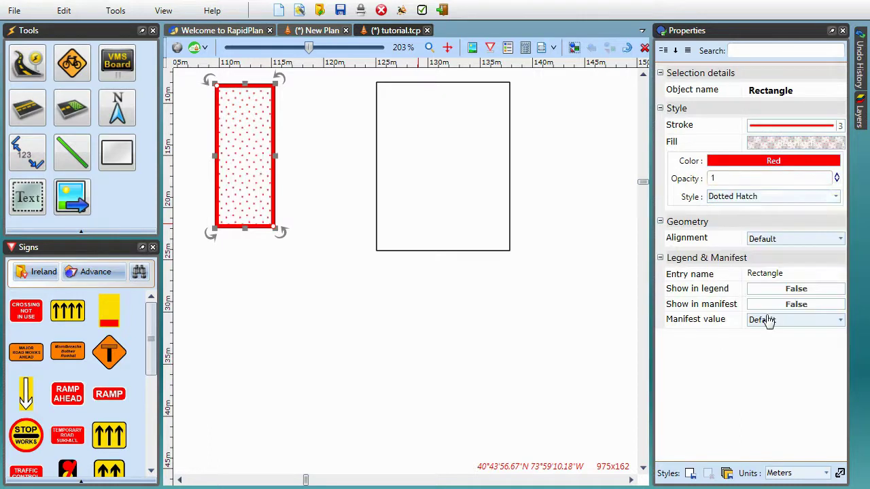
Step: Copy the red hatched rectangle and paste a duplicate below the original
right_click(261, 96)
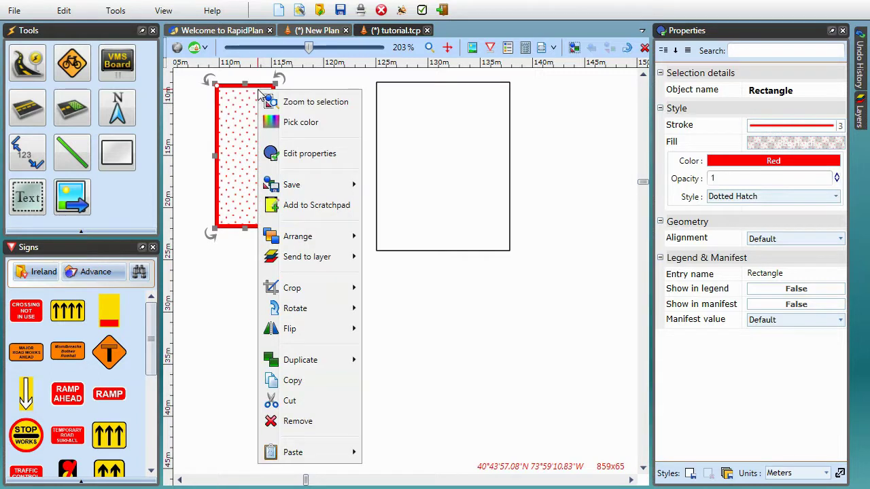
left_click(295, 383)
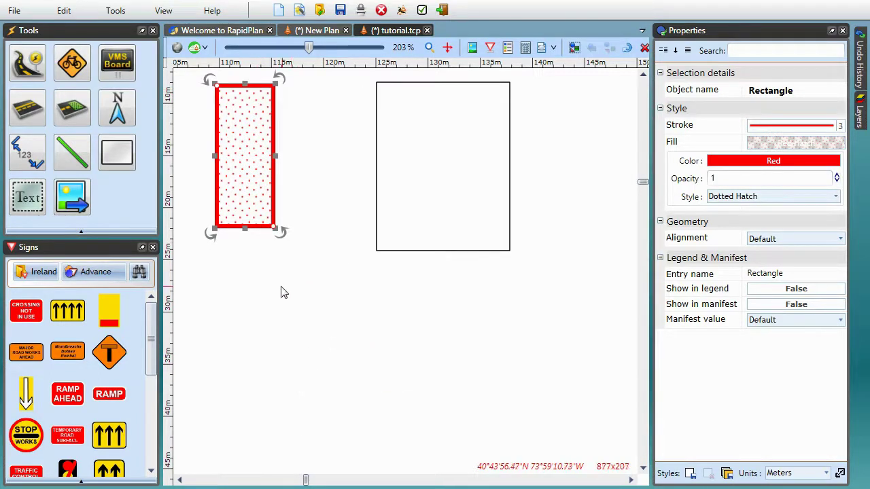
right_click(233, 286)
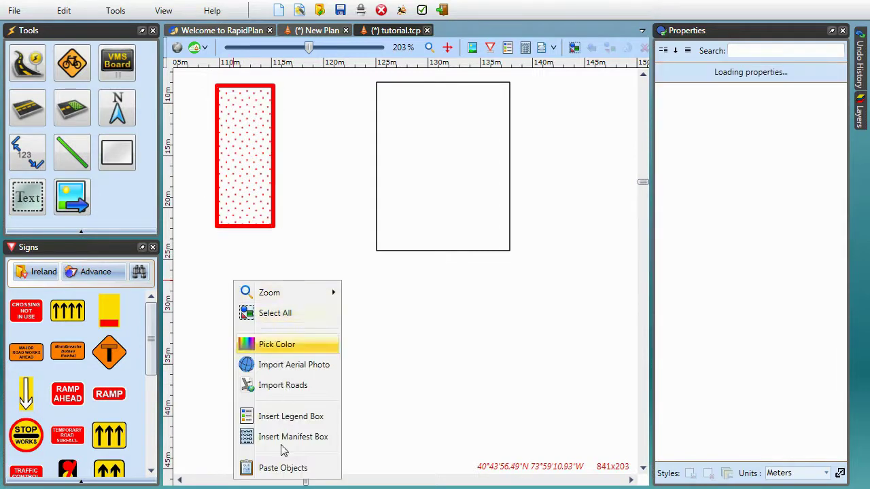
left_click(280, 468)
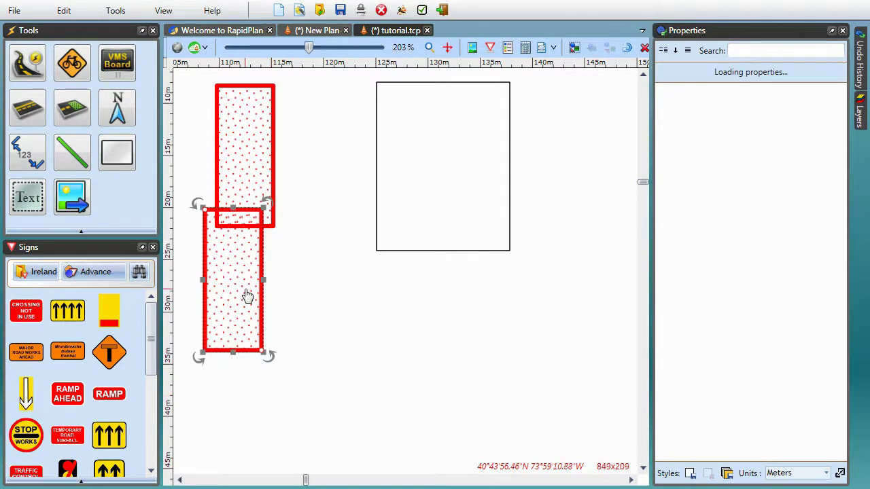
left_click_drag(247, 295, 284, 343)
Step: Paste the red dotted style onto the large rectangle, redoing it with Ctrl+Shift+V after an undo
left_click(427, 176)
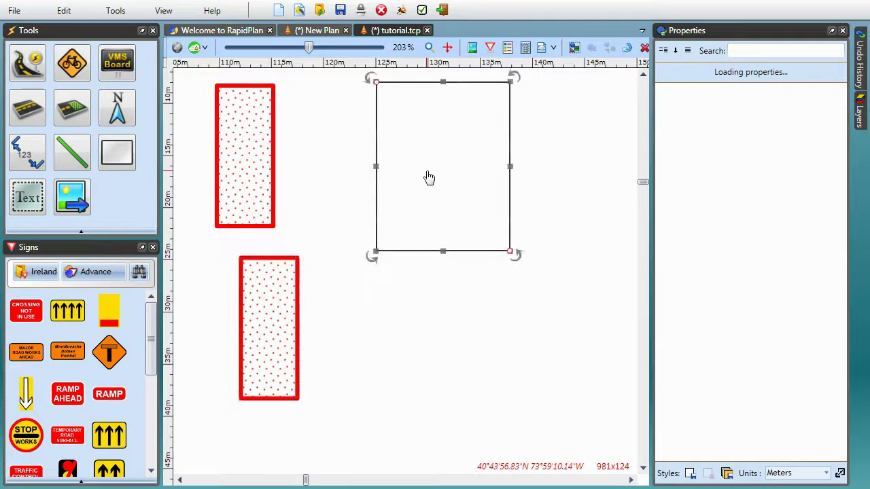
right_click(423, 87)
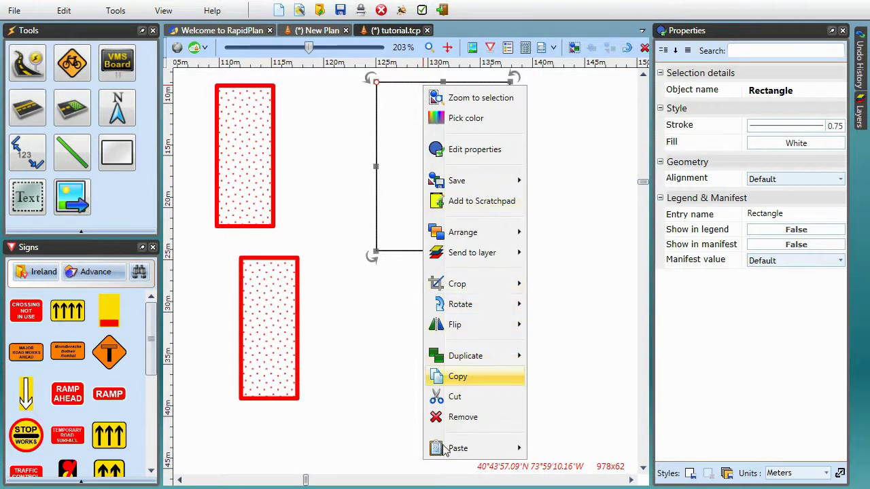
mouse_move(450, 450)
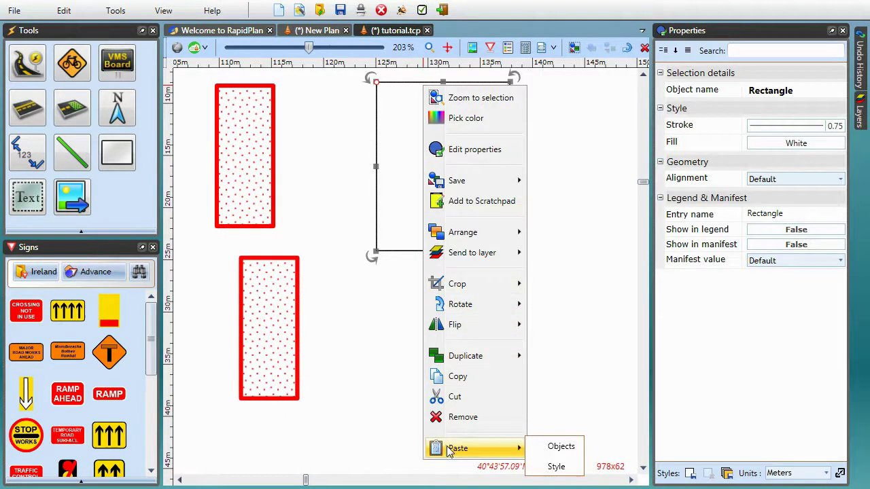
left_click(556, 468)
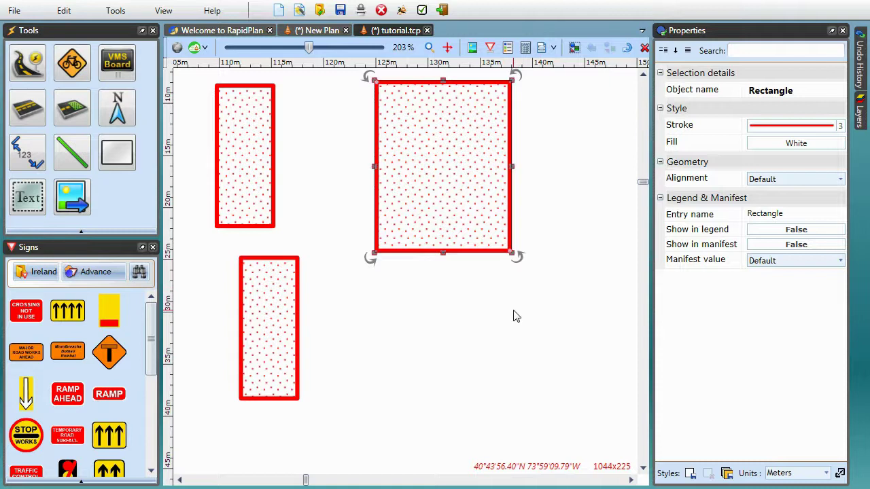
key("ctrl+z")
key("ctrl+z")
key("ctrl+z")
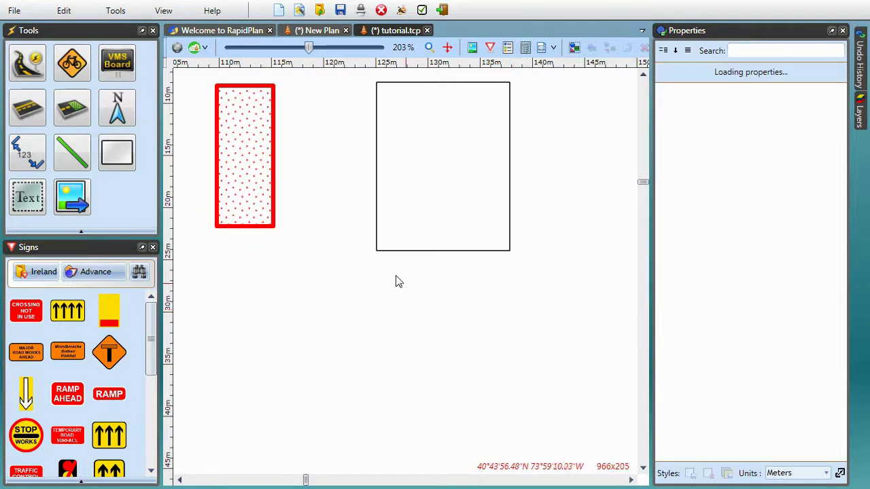
left_click(239, 127)
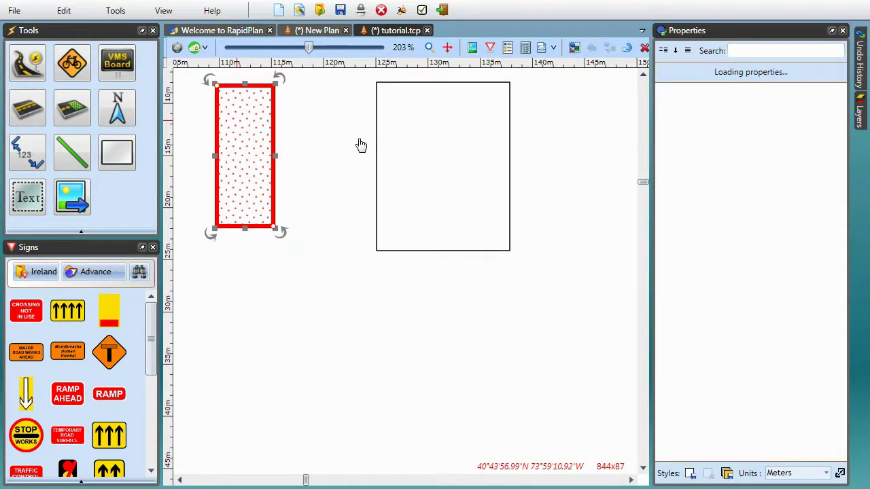
left_click(445, 131)
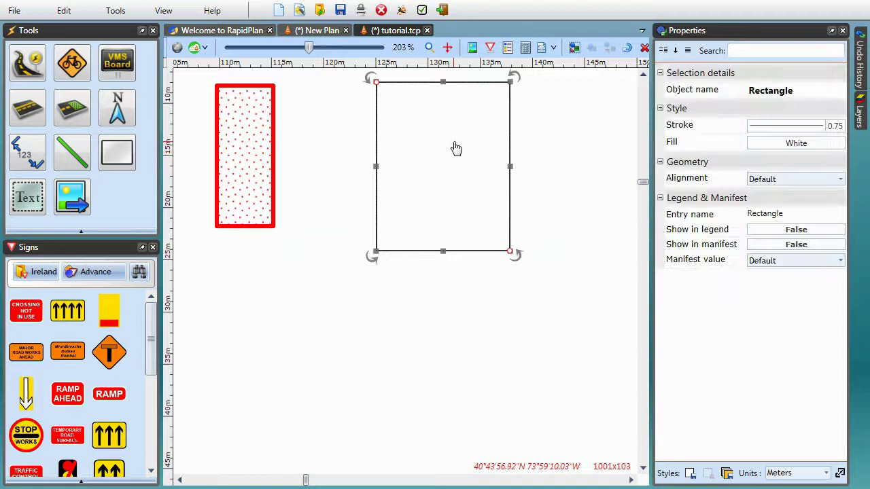
key("ctrl+shift+v")
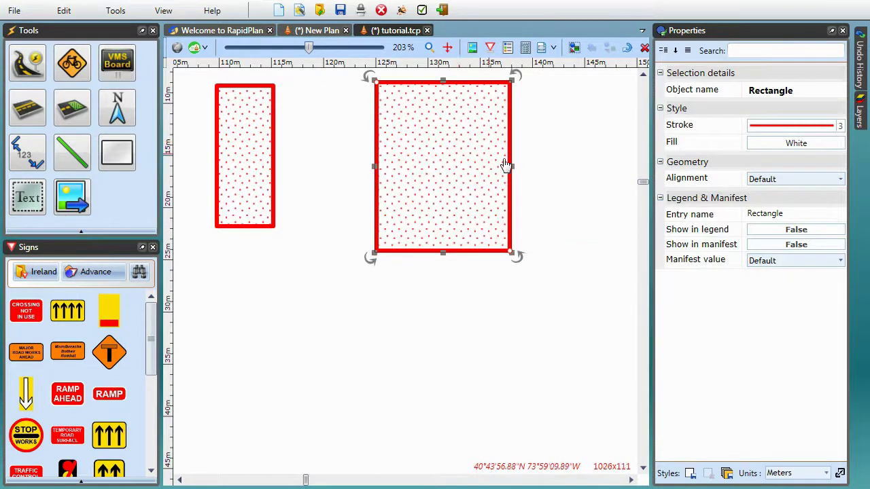
Step: Undo, draw two rectangles right of the large one, and apply the red dotted style to all three
key("ctrl+z")
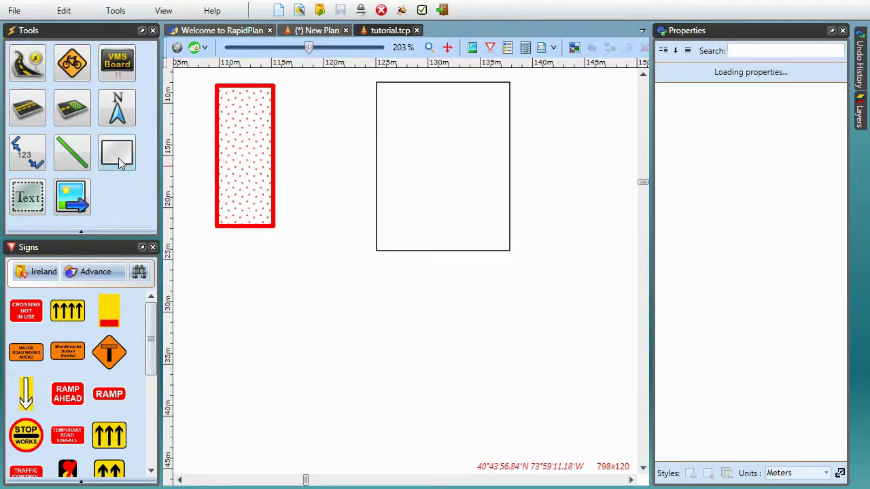
left_click_drag(531, 93, 620, 136)
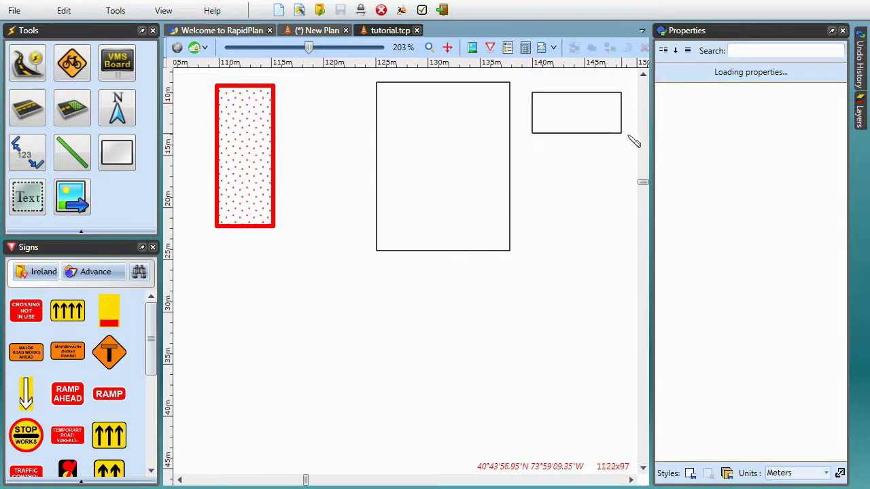
left_click_drag(530, 167, 619, 259)
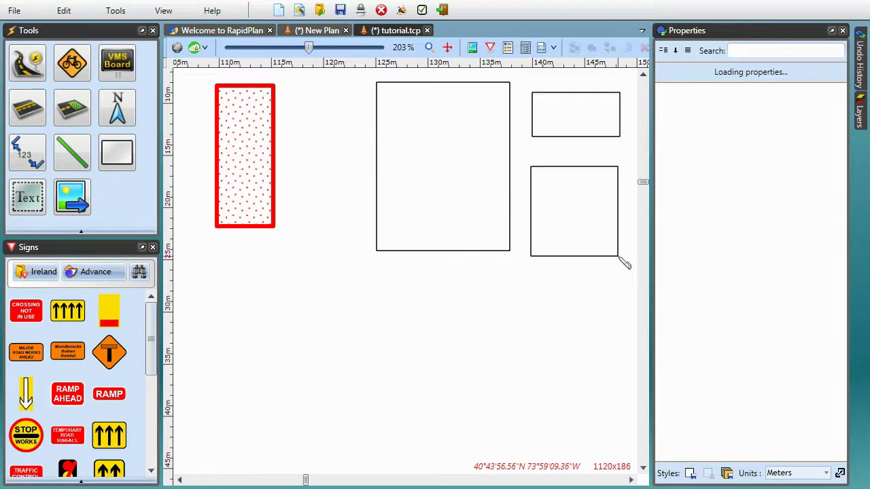
scroll(546, 305, "up", 3)
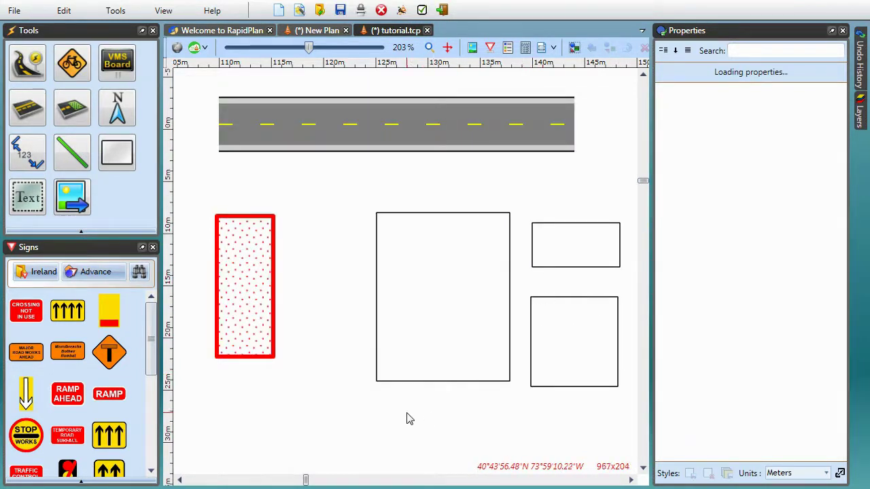
left_click_drag(407, 412, 570, 250)
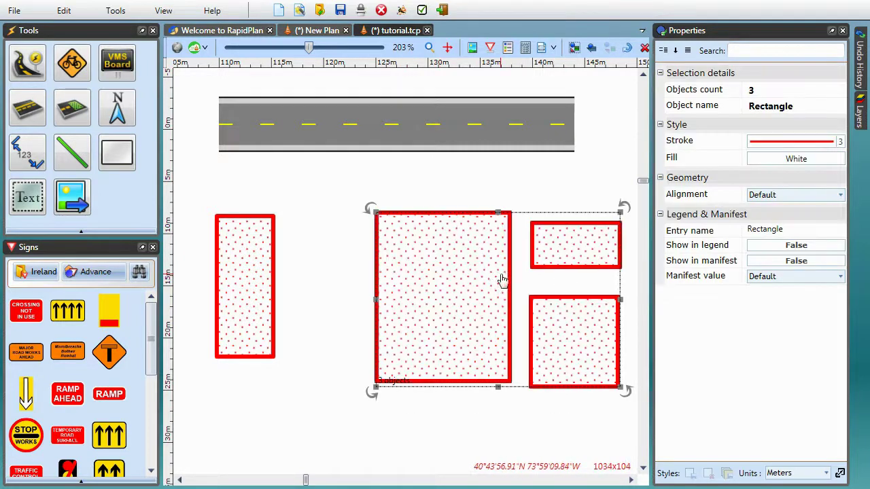
key("ctrl+shift+v")
scroll(558, 272, "down", 3)
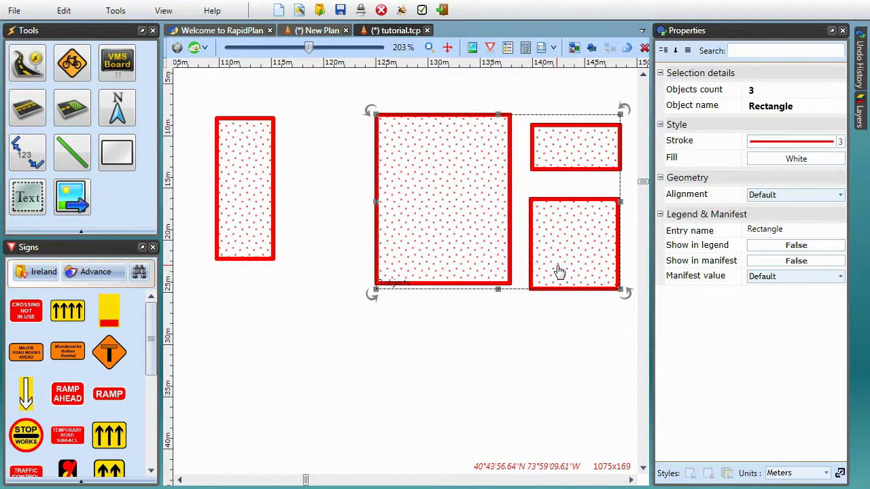
scroll(507, 333, "down", 1)
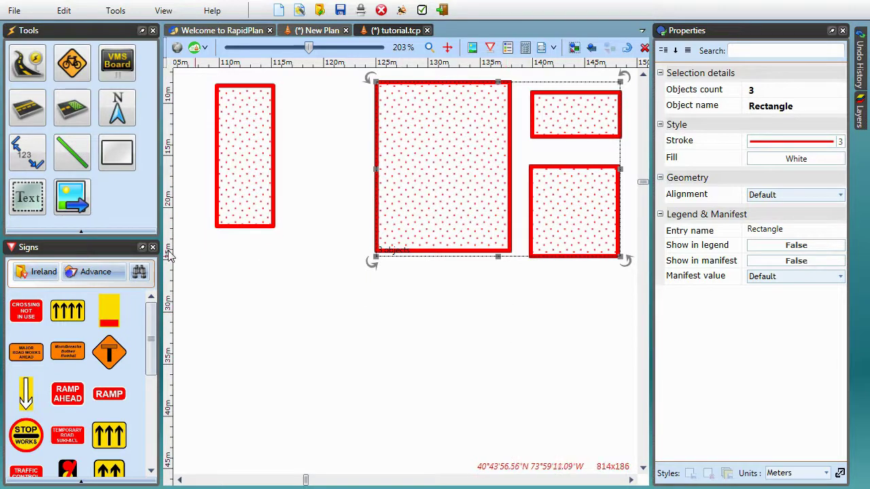
Step: Draw a closed freehand curve below the rectangles and a zigzag line beside it
left_click(116, 153)
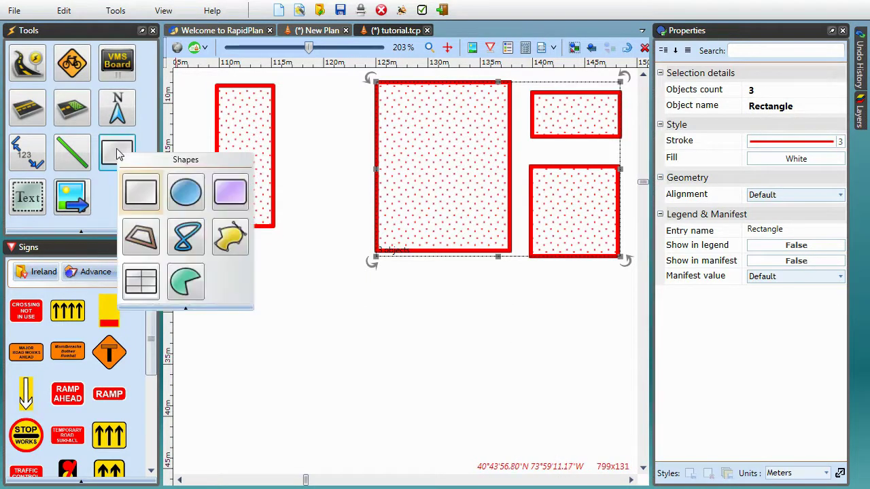
left_click(185, 236)
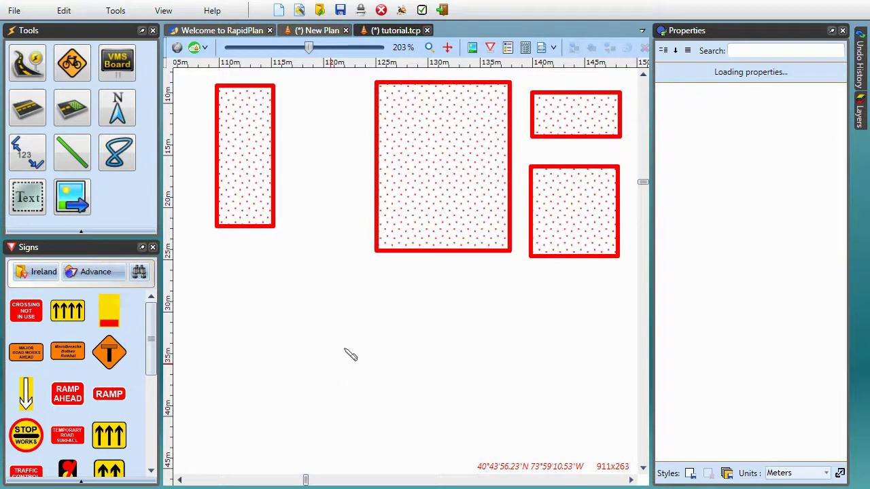
mouse_move(380, 288)
left_mouse_down()
mouse_move(405, 296)
mouse_move(439, 358)
mouse_move(394, 349)
mouse_move(388, 330)
mouse_move(452, 286)
mouse_move(475, 306)
mouse_move(496, 358)
left_mouse_up()
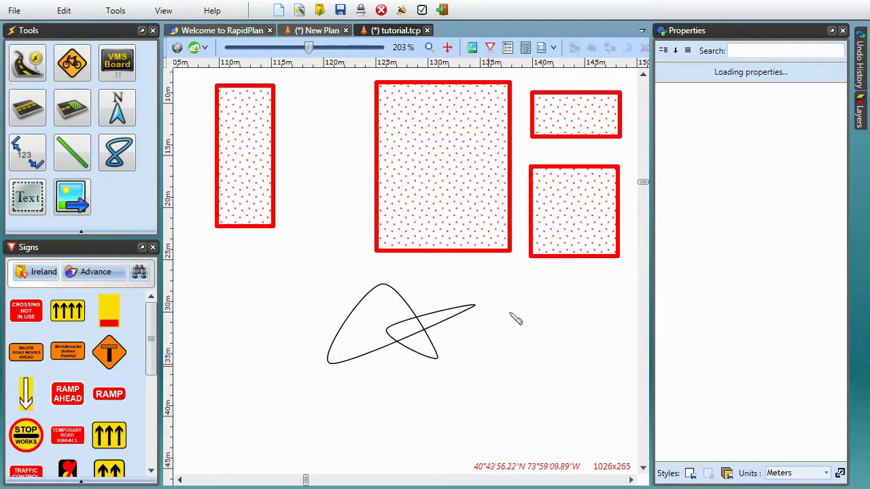
mouse_move(488, 365)
left_mouse_down()
mouse_move(522, 302)
mouse_move(553, 354)
left_mouse_up()
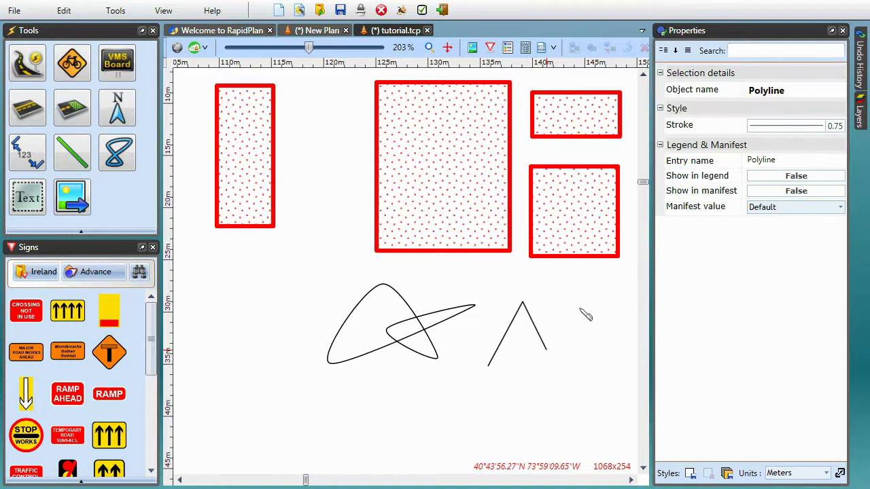
left_click_drag(581, 310, 592, 343)
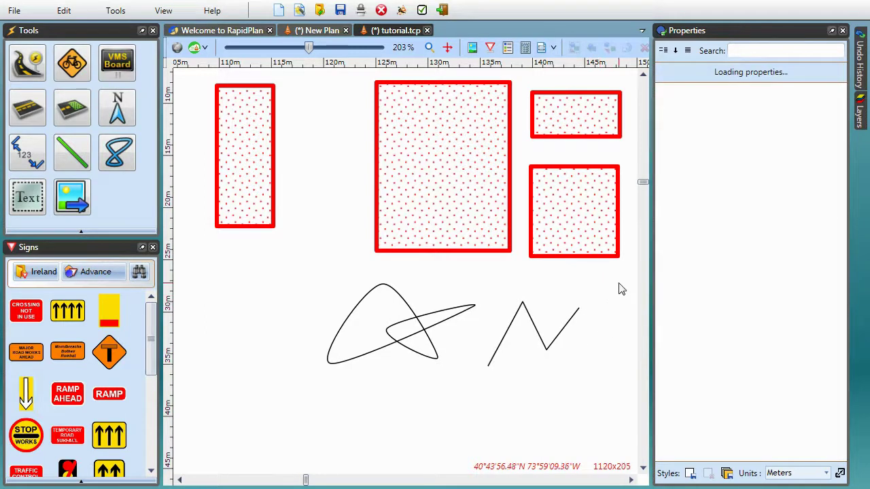
Step: Apply the red dotted style to the curve and zigzag, then check each one's style
mouse_move(618, 284)
left_mouse_down()
mouse_move(431, 402)
mouse_move(306, 400)
left_mouse_up()
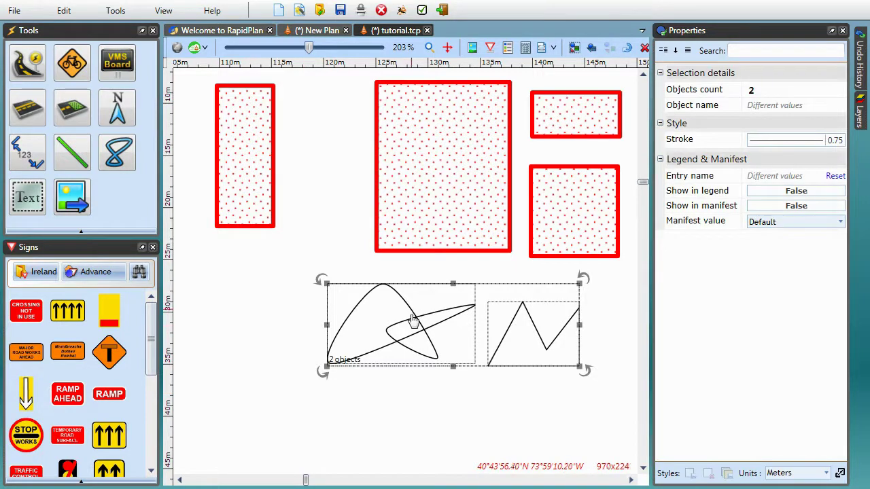
key("ctrl+shift+v")
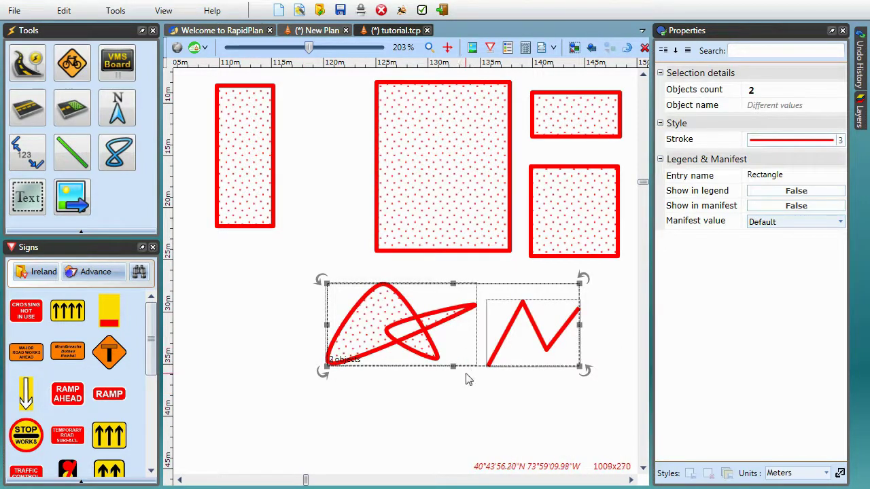
left_click(405, 410)
left_click(375, 331)
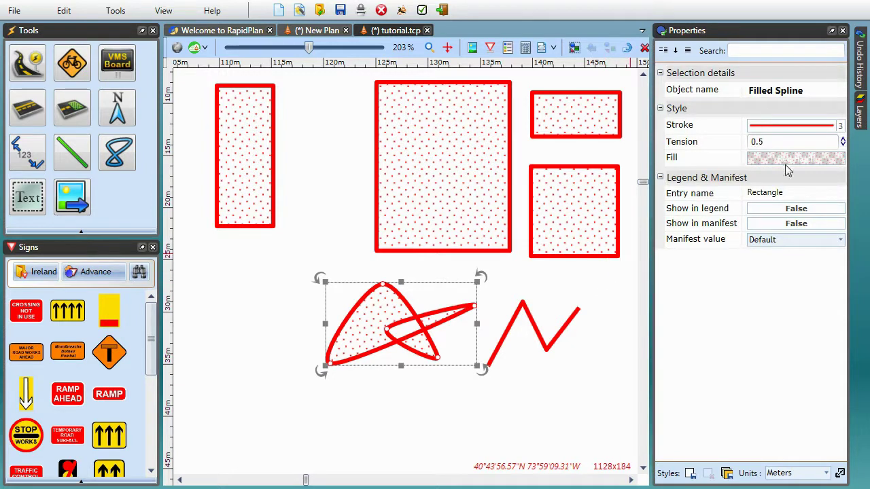
left_click(535, 329)
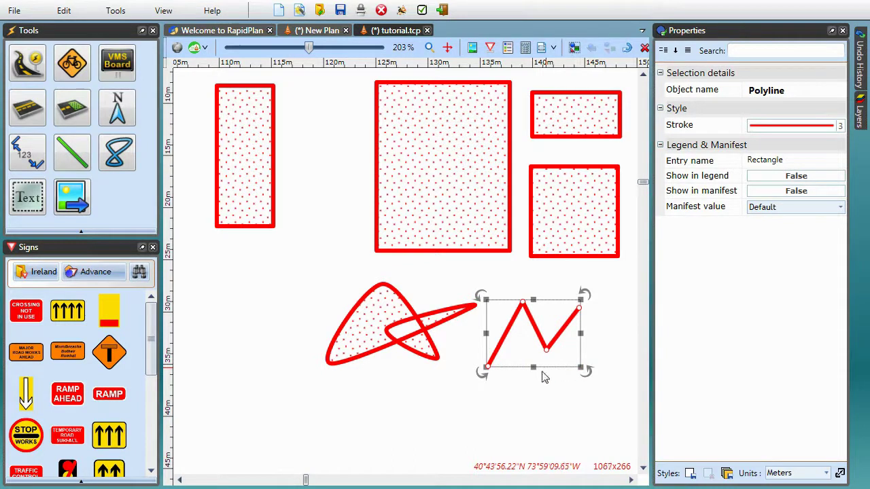
left_click(512, 401)
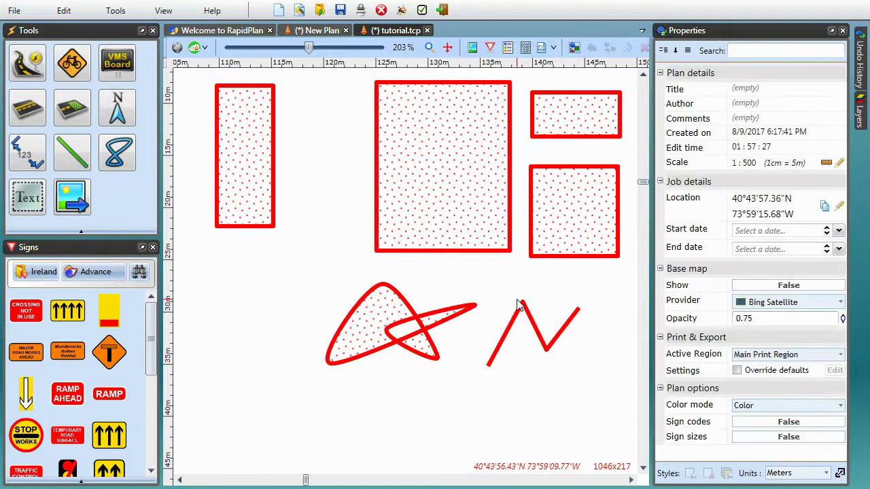
Step: Move the straight road higher and place a roundabout right of its end
scroll(518, 302, "up", 5)
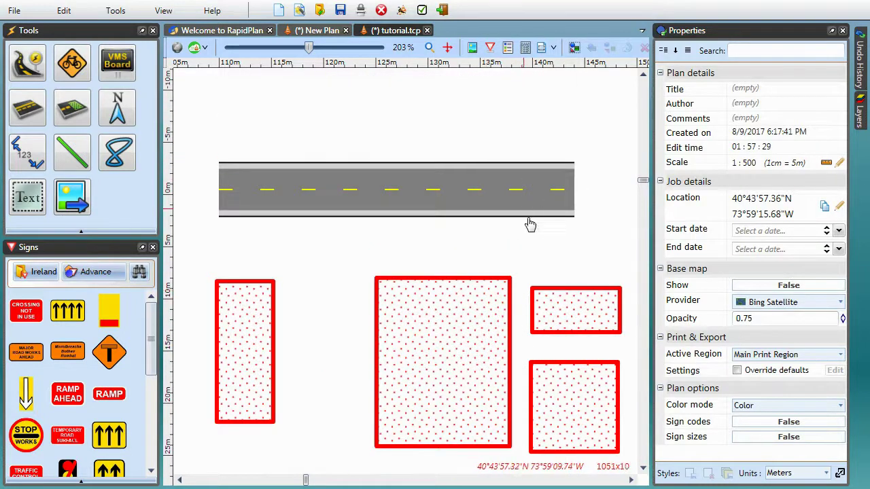
scroll(562, 248, "down", 2, "ctrl")
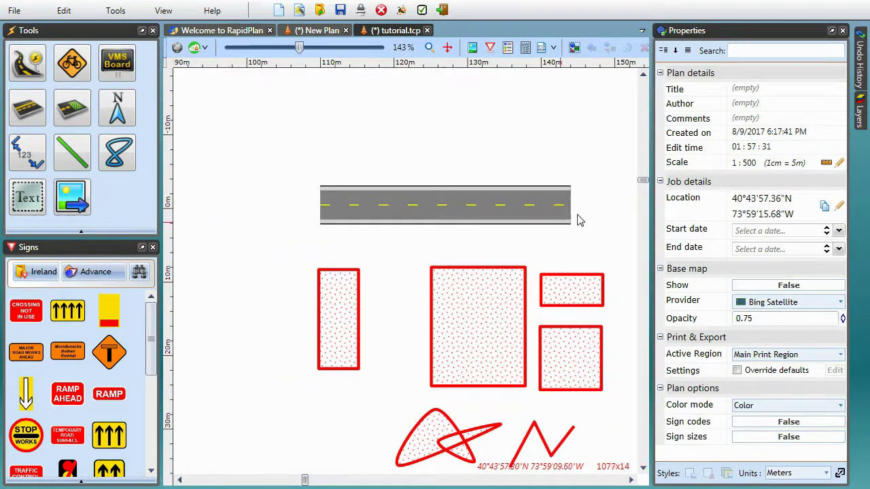
middle_click_drag(592, 211, 407, 216)
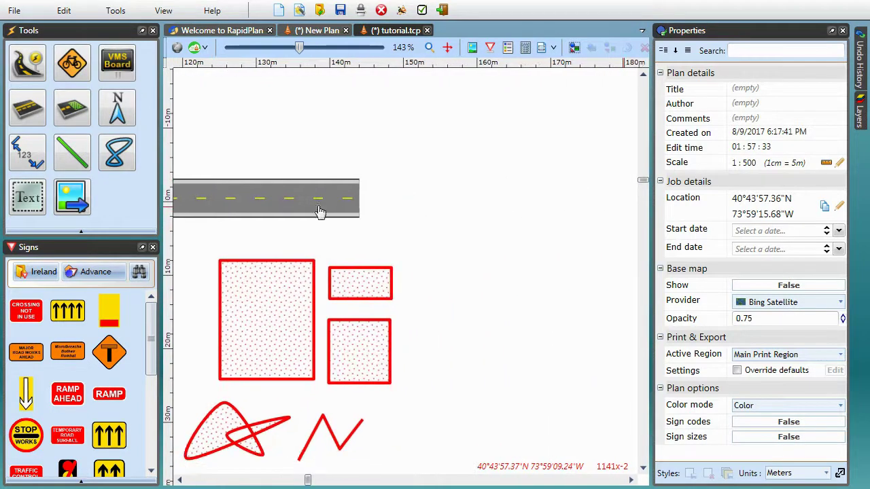
left_click_drag(320, 209, 377, 169)
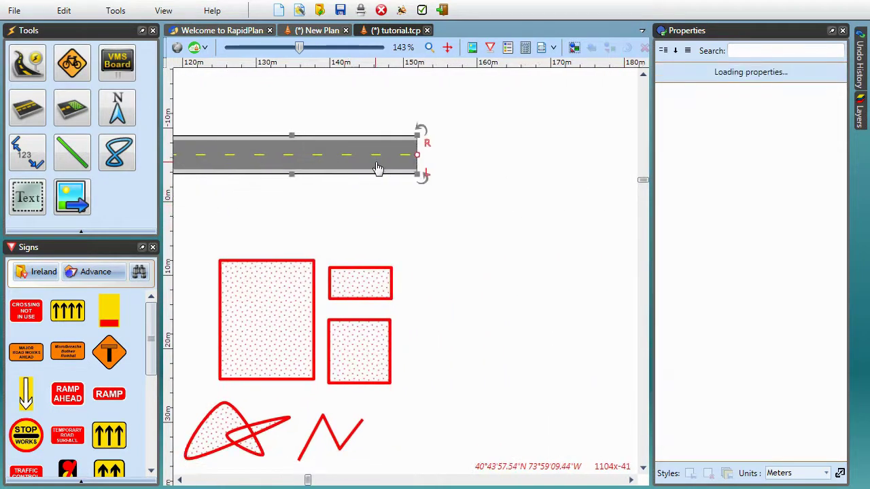
left_click(27, 62)
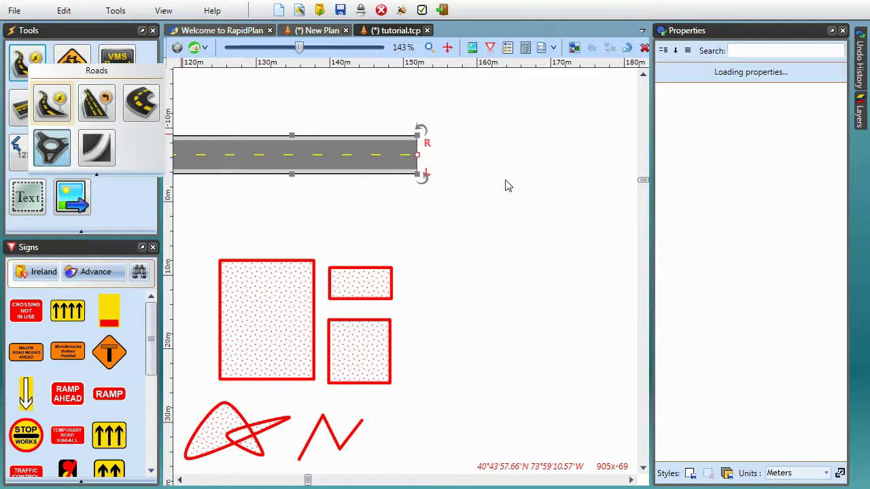
left_click_drag(502, 154, 546, 217)
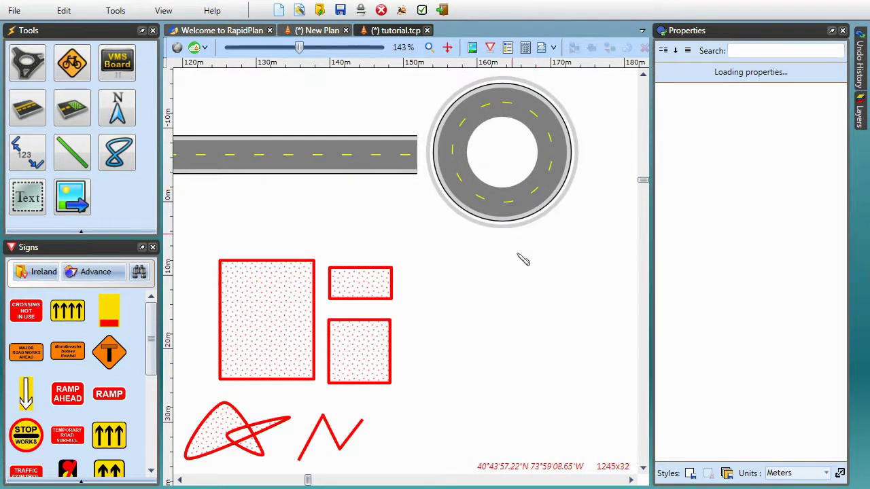
Step: Slide the straight road so its end snaps into the roundabout and merges
left_click(364, 156)
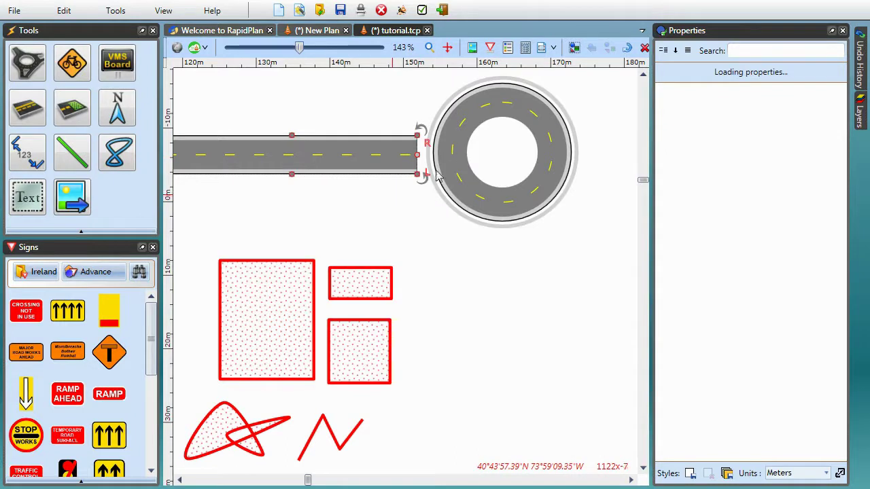
left_click(462, 150)
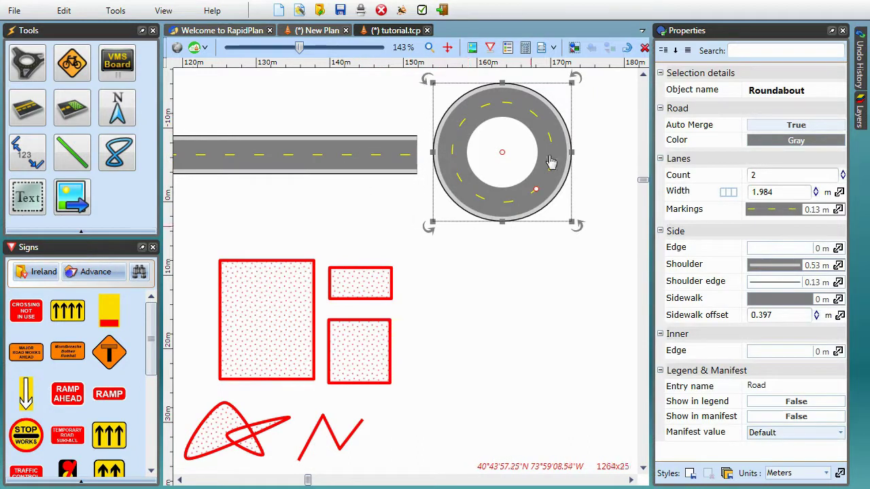
left_click_drag(381, 161, 400, 161)
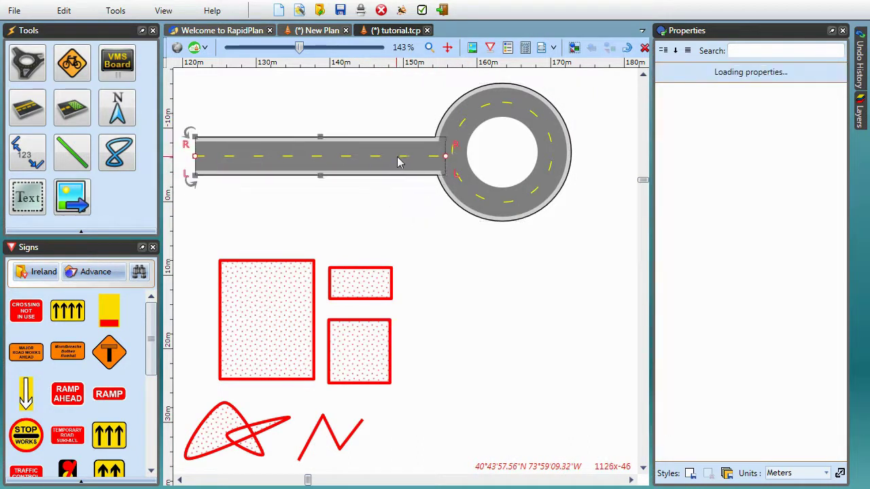
left_click(429, 198)
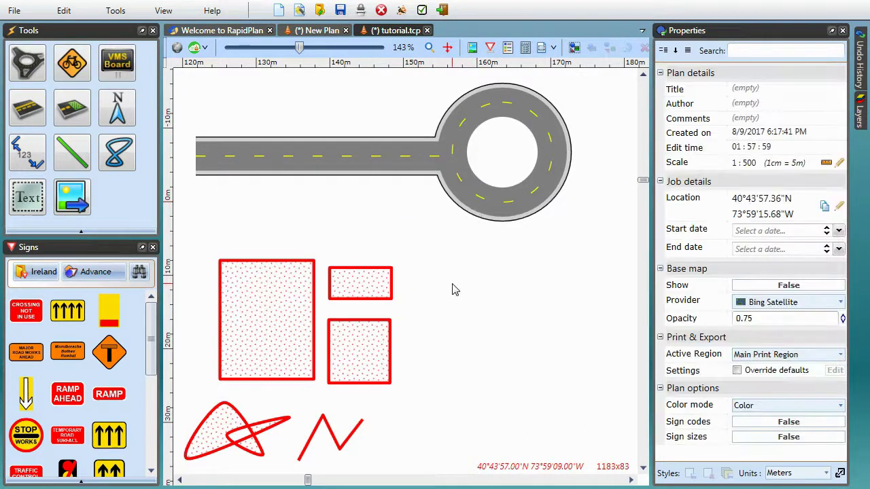
left_click(340, 161)
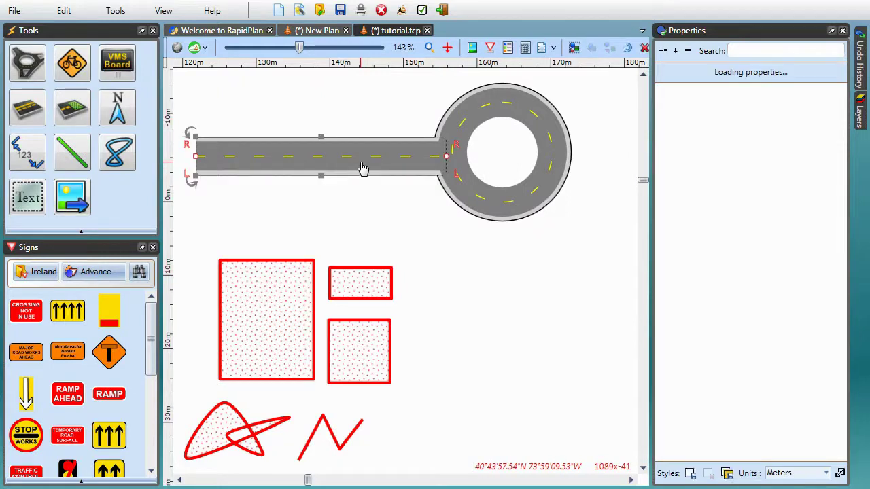
Step: Duplicate the straight road's style and draw a curved road right of the rectangles
scroll(336, 233, "down", 1)
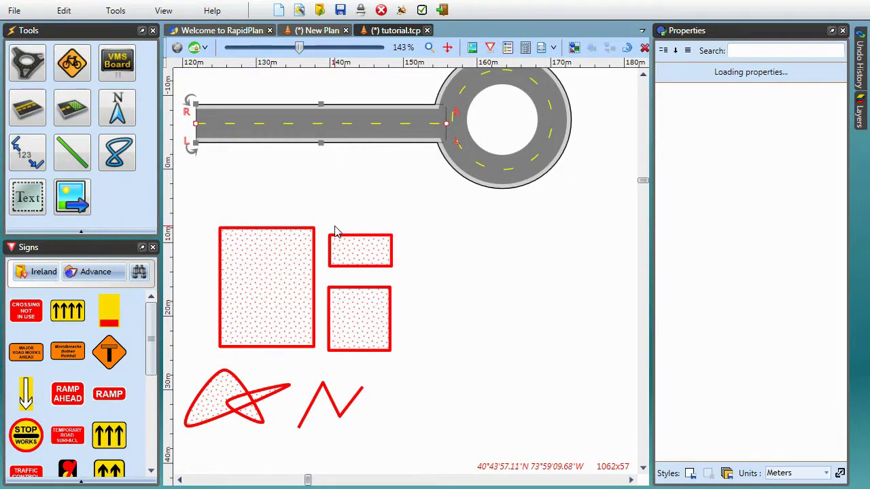
scroll(241, 133, "down", 1)
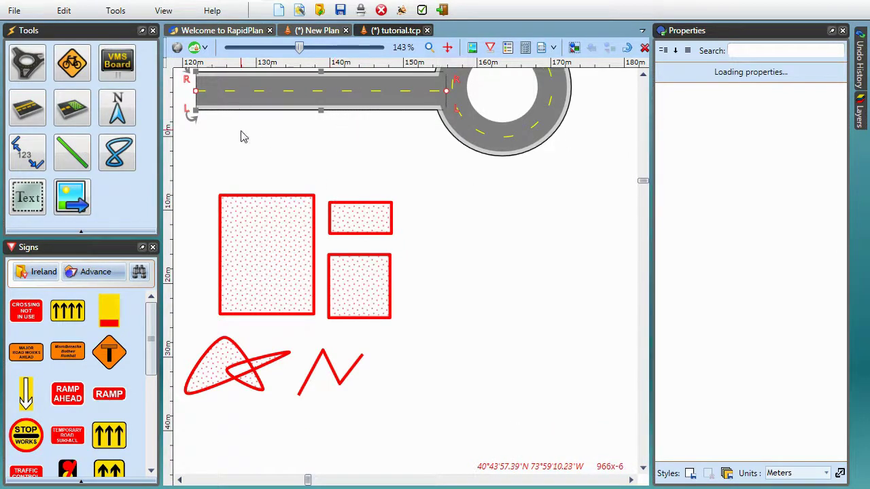
right_click(239, 86)
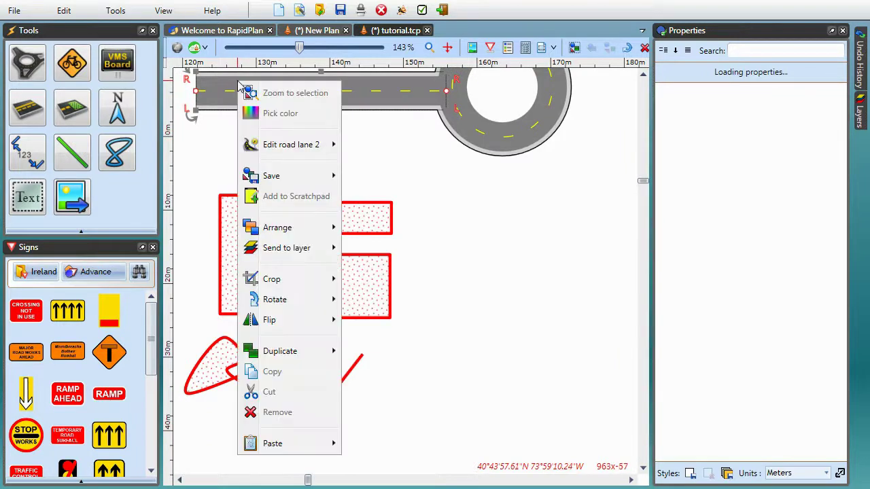
mouse_move(306, 394)
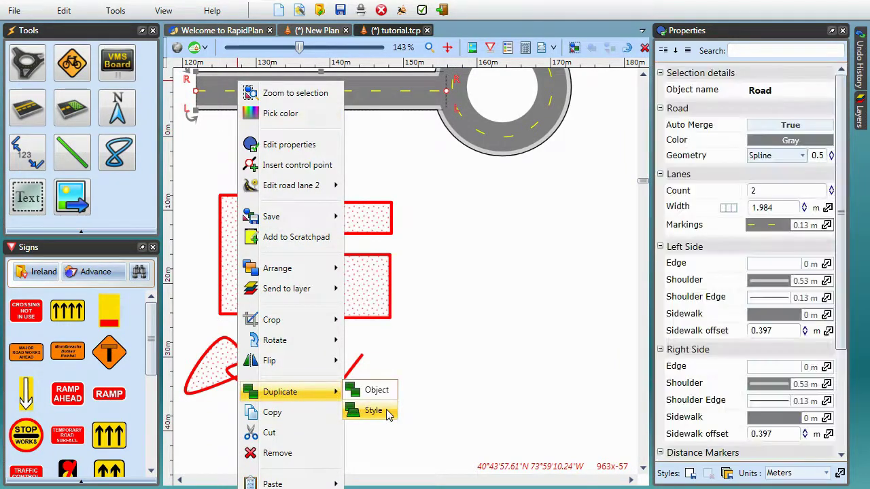
left_click(393, 412)
mouse_move(561, 177)
left_mouse_down()
mouse_move(560, 228)
mouse_move(546, 254)
mouse_move(585, 344)
left_mouse_up()
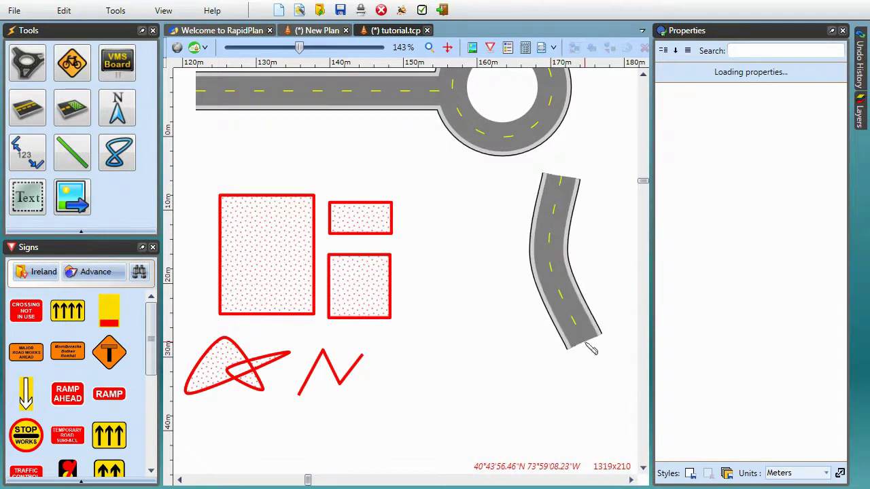
mouse_move(573, 386)
left_mouse_down()
mouse_move(557, 423)
mouse_move(403, 114)
mouse_move(503, 357)
mouse_move(550, 420)
mouse_move(533, 388)
left_mouse_up()
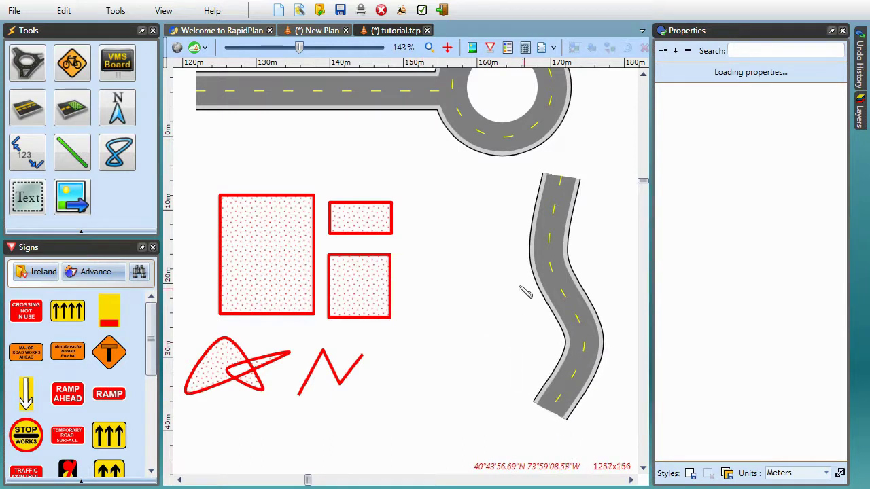
Step: Copy and paste the curved road, then draw another curvy road left of it
left_click(555, 252)
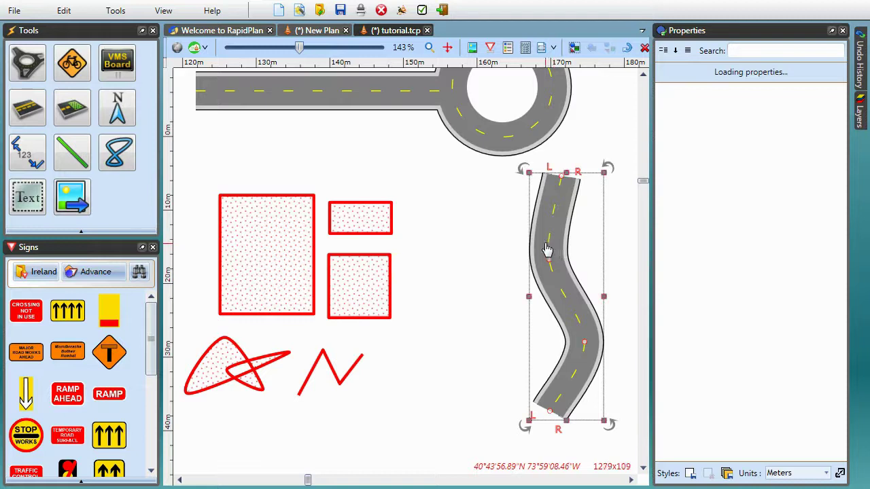
key("ctrl+c")
key("ctrl+v")
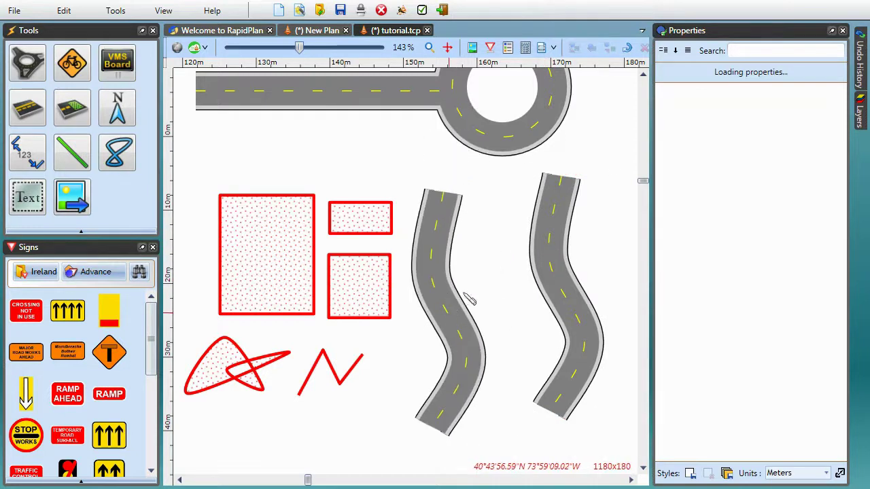
left_click(547, 249)
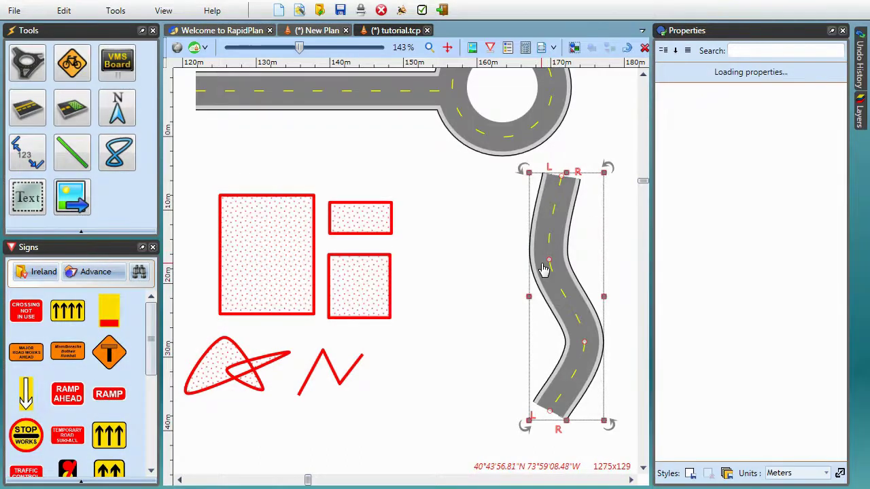
left_click(485, 265)
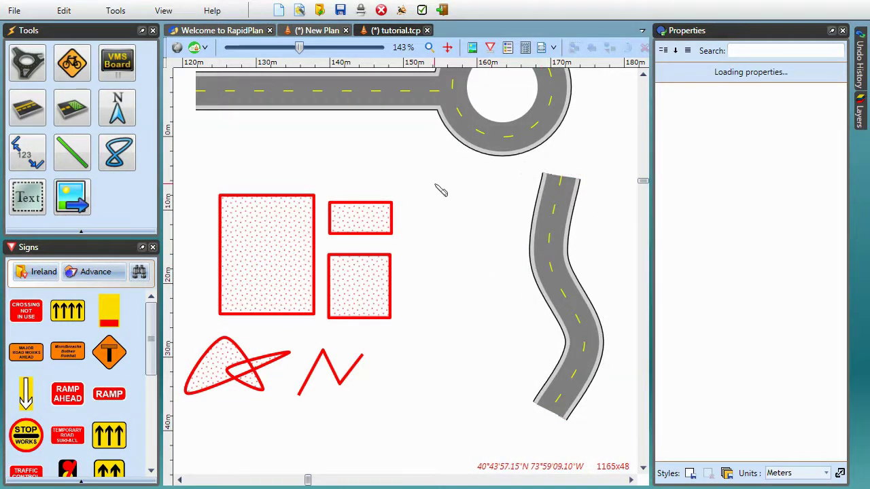
mouse_move(436, 178)
left_mouse_down()
mouse_move(469, 248)
mouse_move(429, 315)
mouse_move(463, 384)
mouse_move(515, 367)
left_mouse_up()
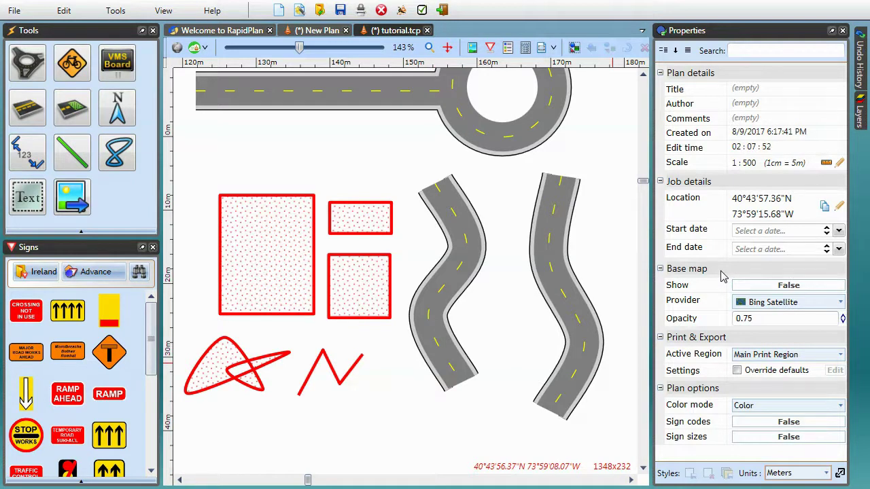
Step: Auto-hide the Properties panel and show the Welcome screen, browsing its RapidPlan News
left_click(832, 31)
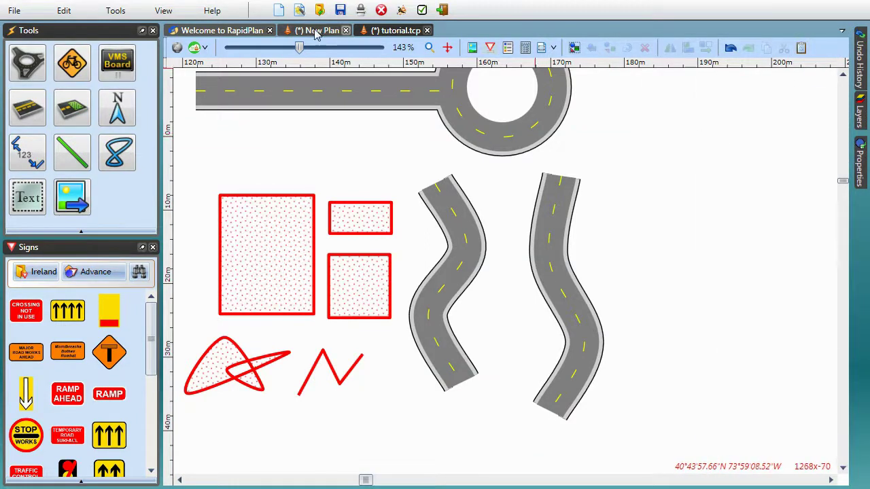
left_click(212, 11)
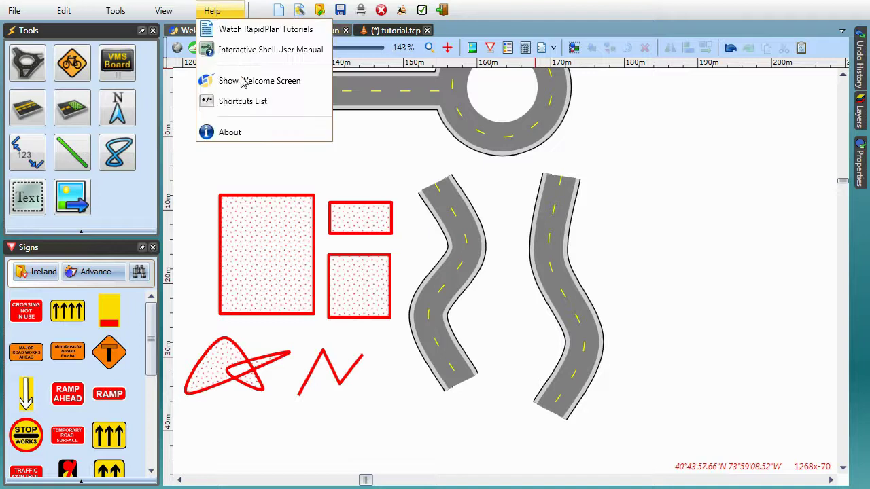
left_click(280, 88)
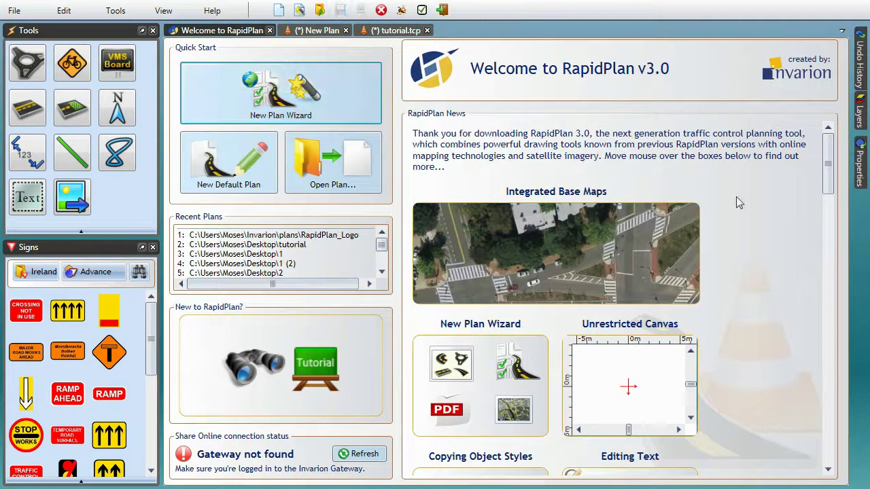
scroll(793, 222, "down", 10)
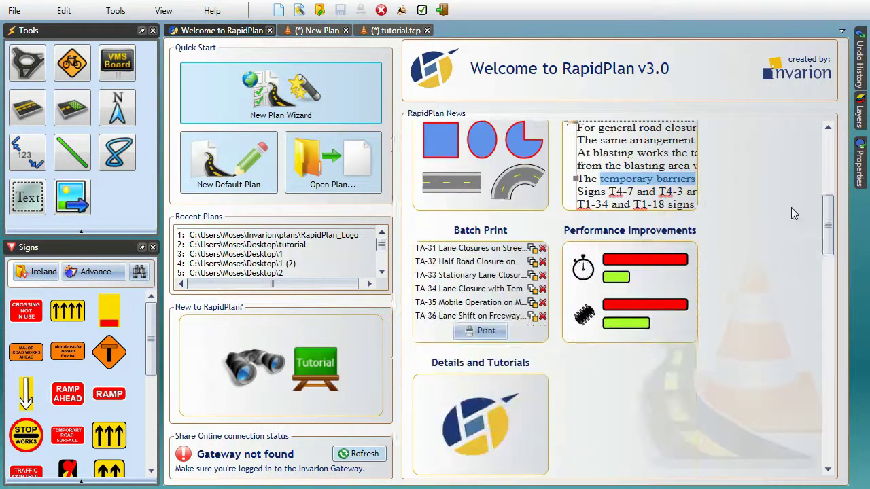
mouse_move(504, 326)
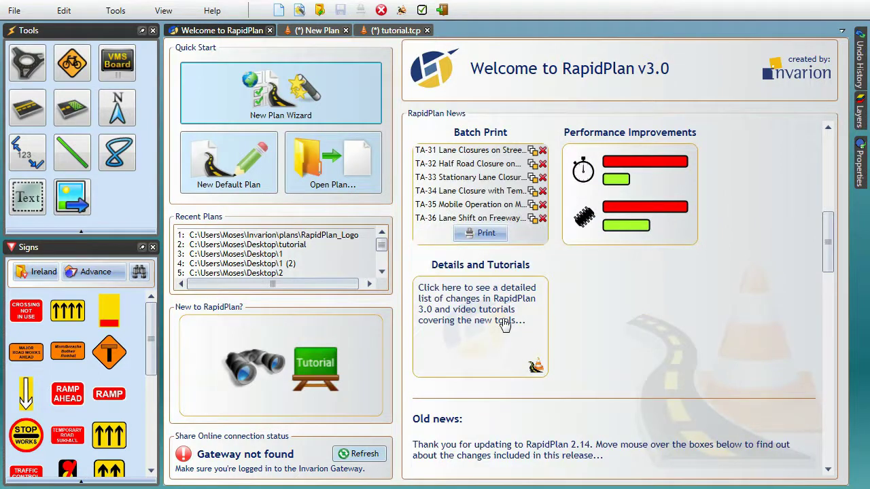
scroll(724, 288, "up", 3)
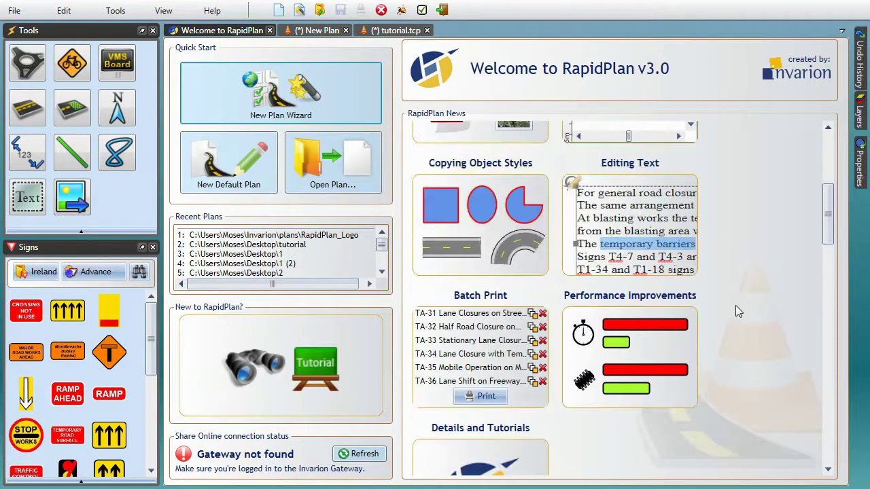
scroll(737, 306, "up", 5)
mouse_move(632, 249)
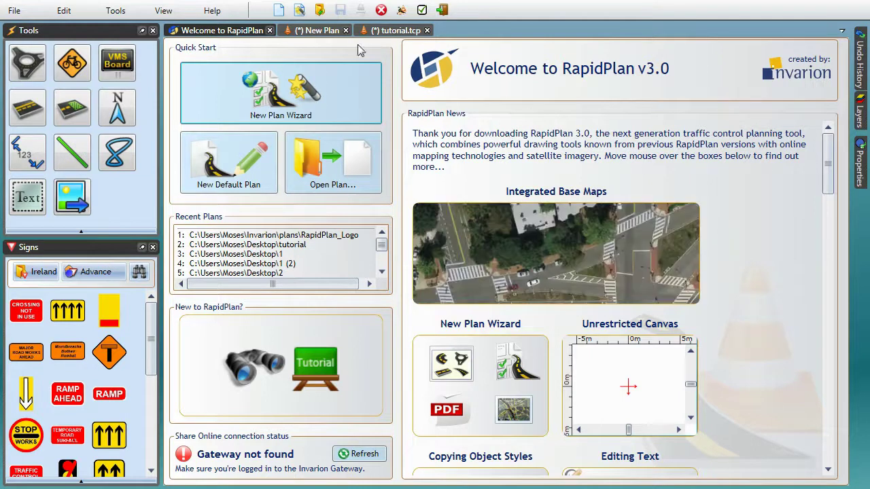
Step: Switch to the unsaved New Plan tab showing the RapidPlan logo and website details
left_click(309, 30)
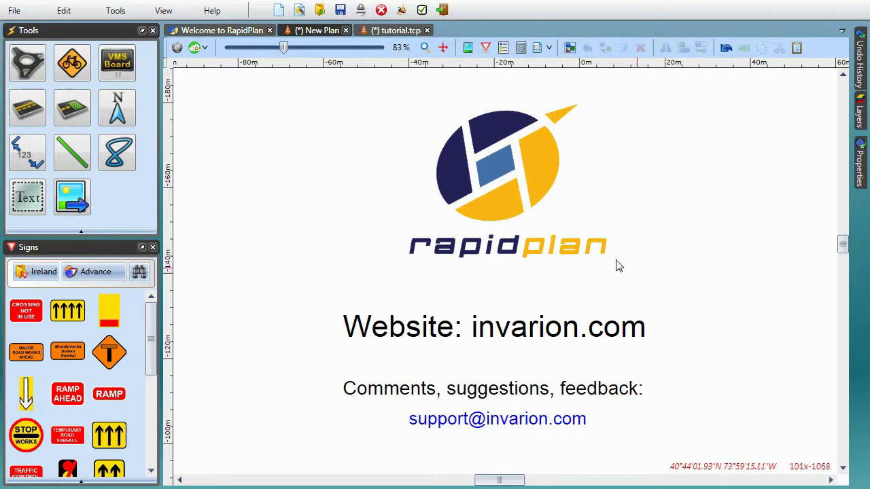